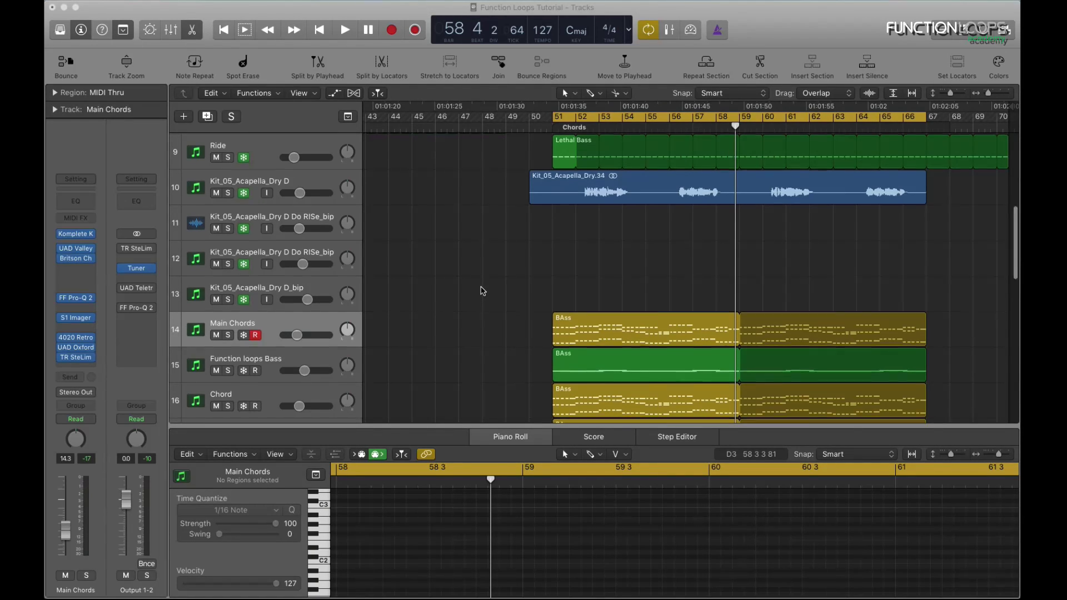
- Solo the Main Chords track and play the section, adding Function loops Bass, Chord and Main Chord to the solo one by one
scroll(481, 292, "down", 1)
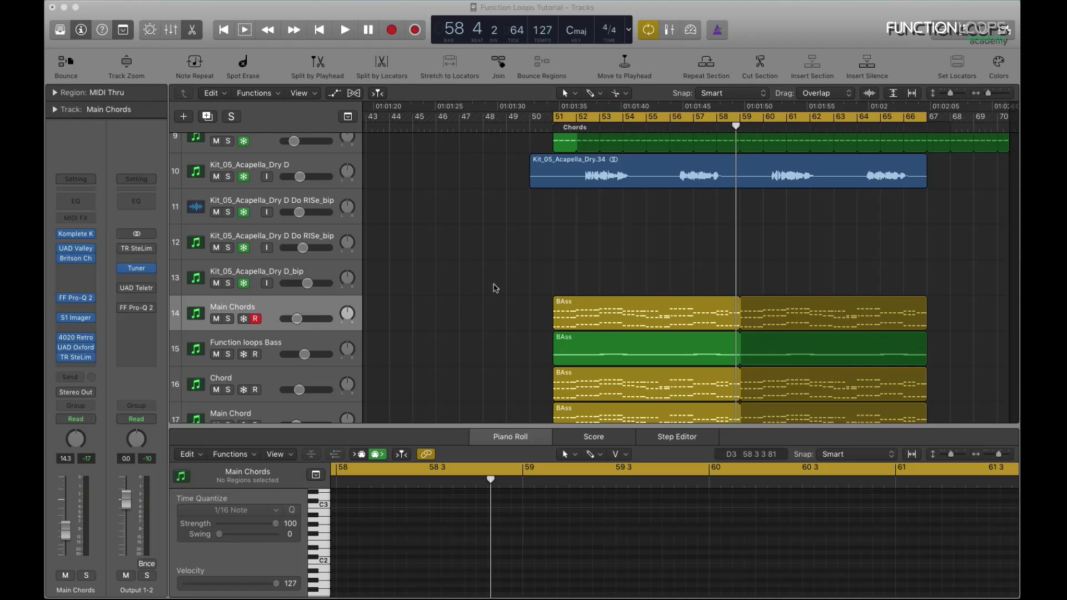
scroll(483, 300, "down", 2)
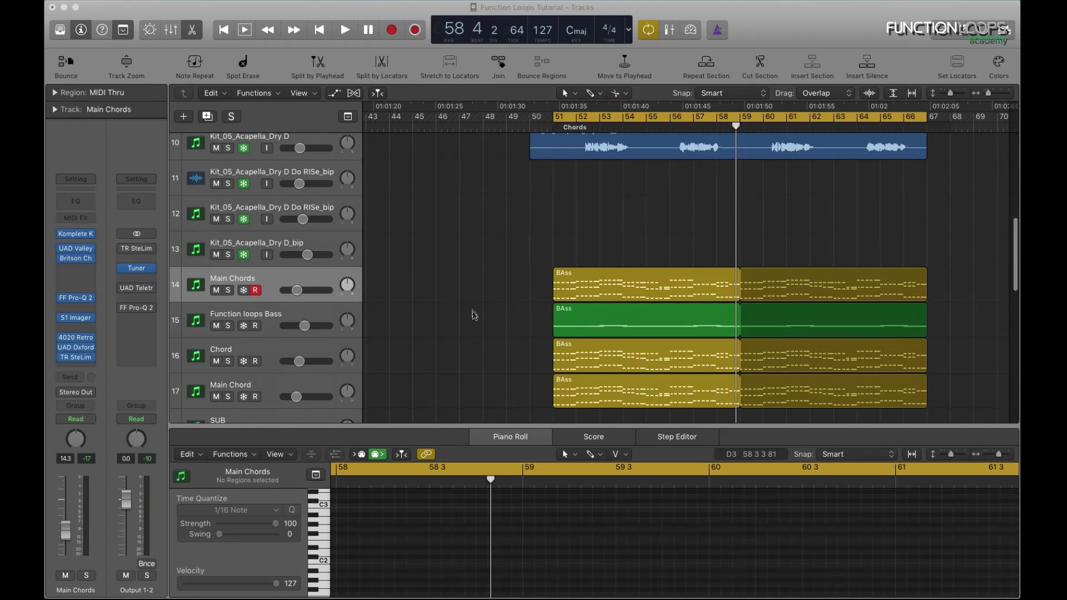
left_click(233, 293)
key("space")
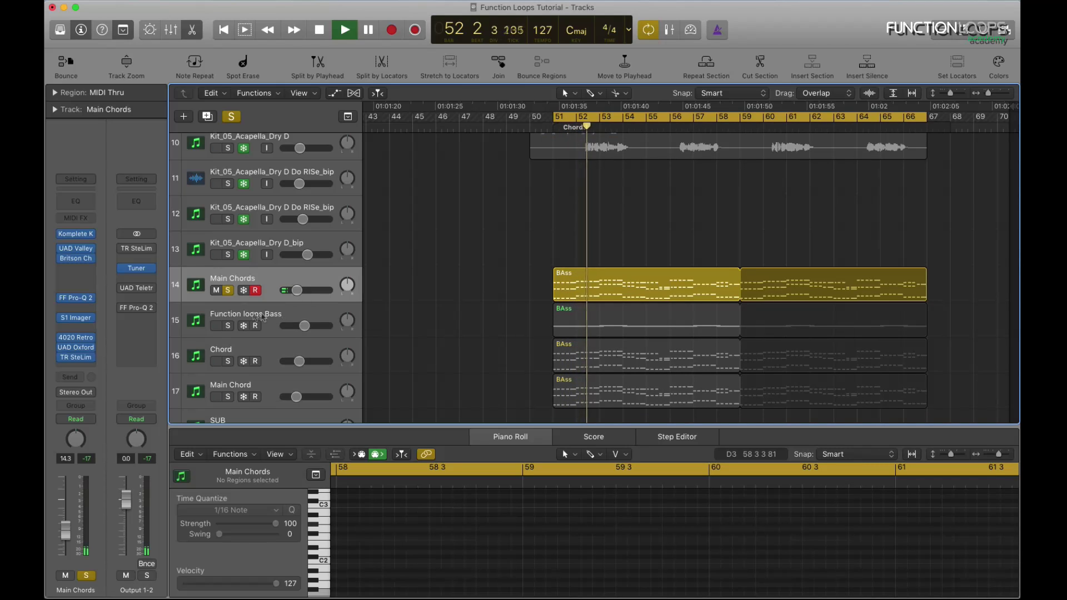
left_click(229, 328)
scroll(233, 334, "down", 2)
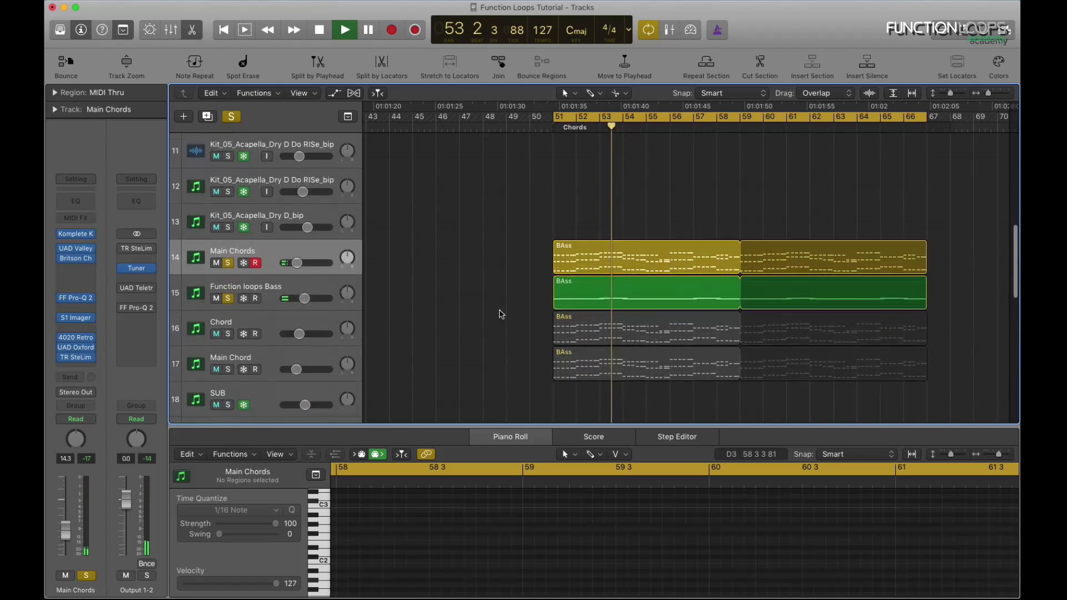
left_click(232, 329)
scroll(232, 334, "down", 2)
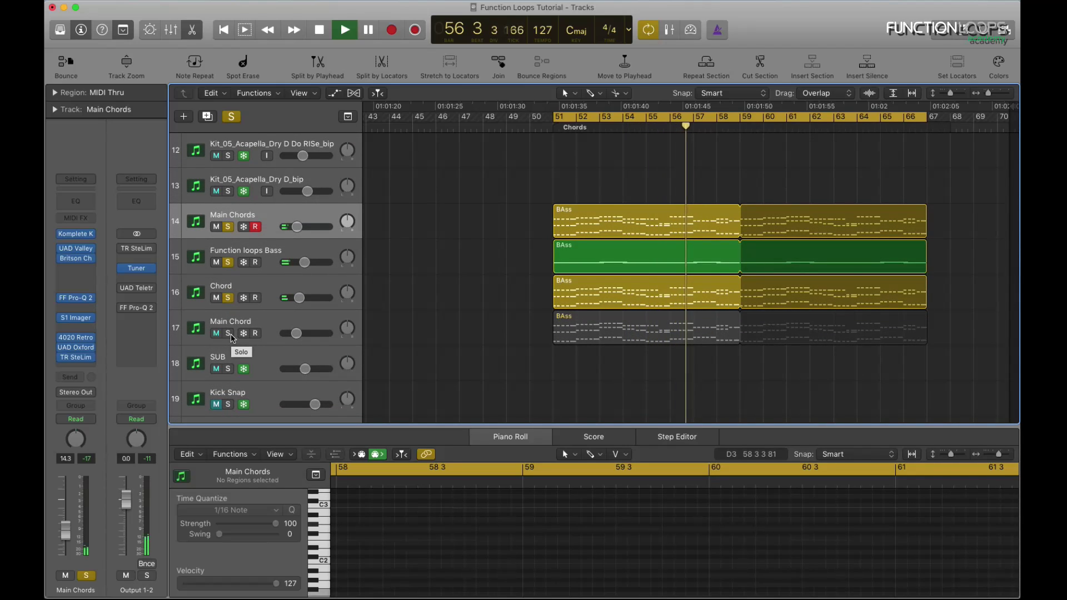
left_click(232, 335)
- Add the Kit_05_Acapella_Dry D, Ride, Tom and Main Clap tracks to the soloed playback
scroll(429, 338, "up", 10)
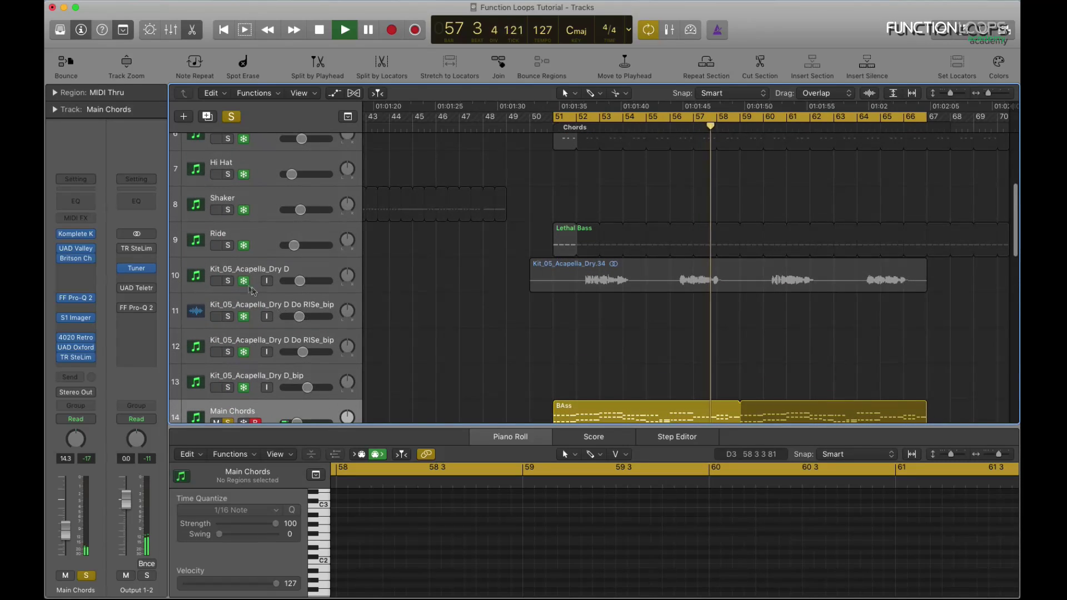
left_click(228, 281)
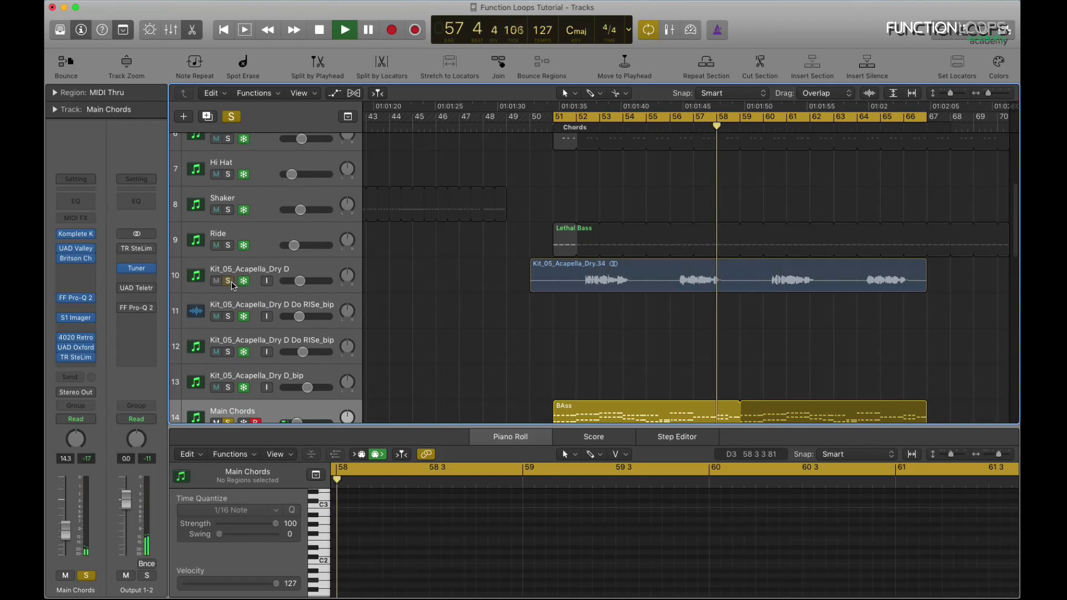
left_click(229, 245)
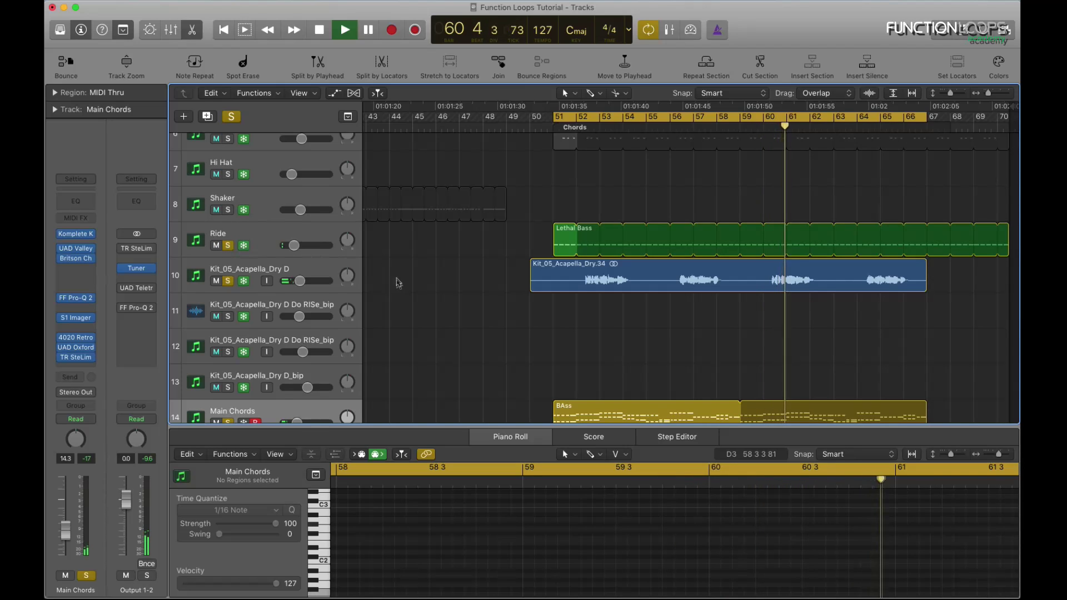
scroll(384, 270, "up", 3)
left_click(228, 210)
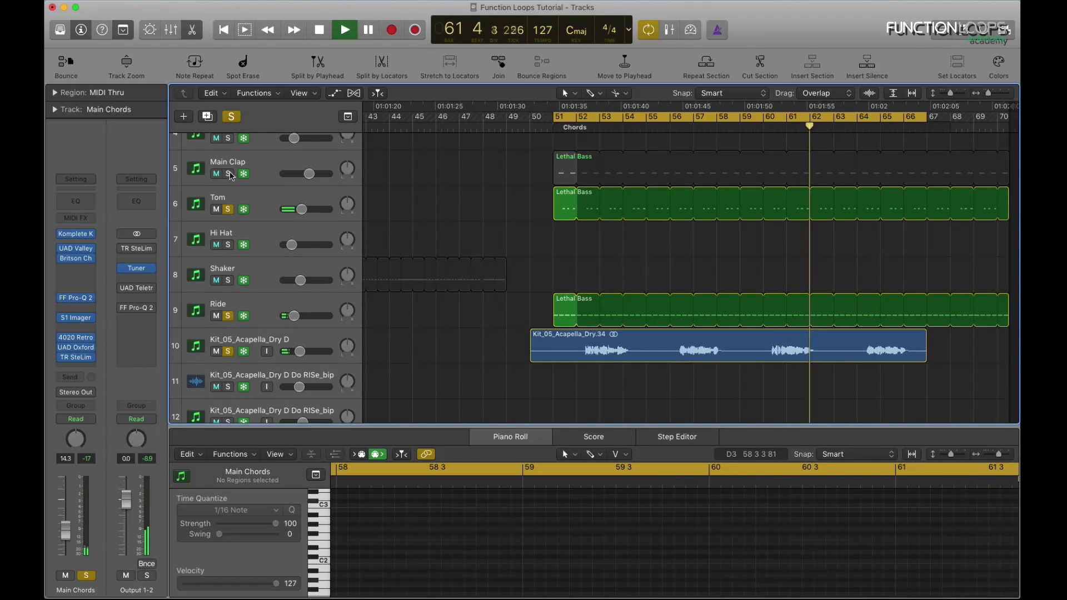
left_click(227, 174)
scroll(476, 270, "up", 3)
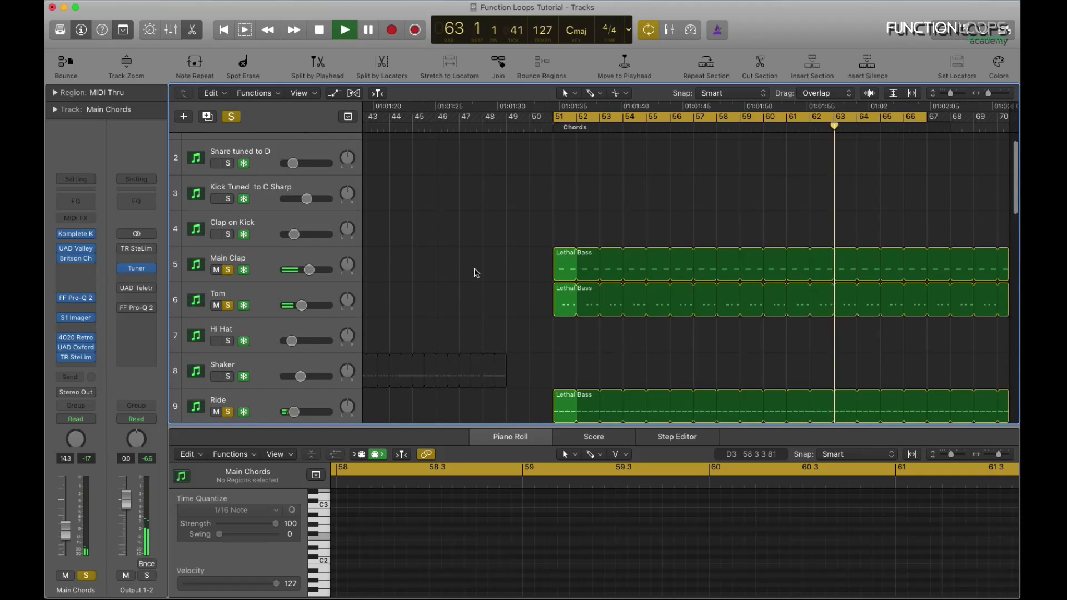
scroll(476, 272, "down", 5)
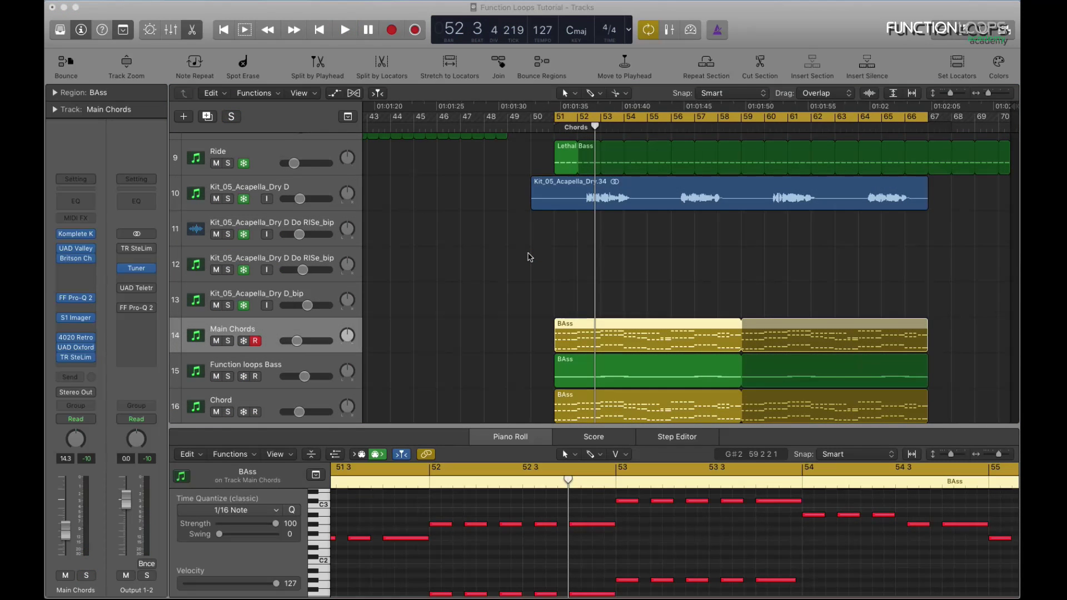
scroll(509, 273, "up", 5)
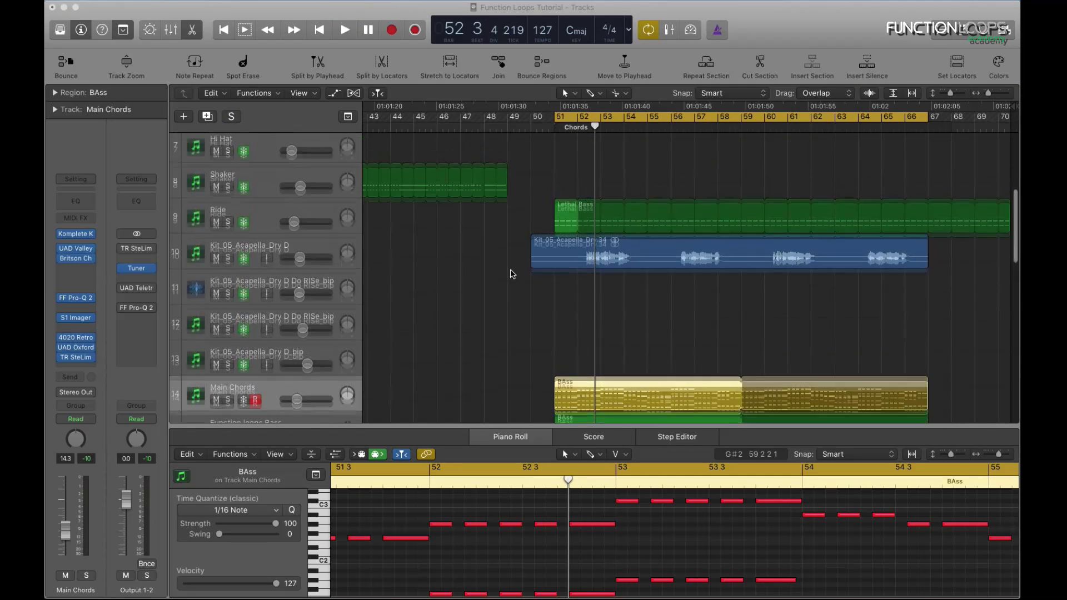
scroll(502, 286, "up", 2)
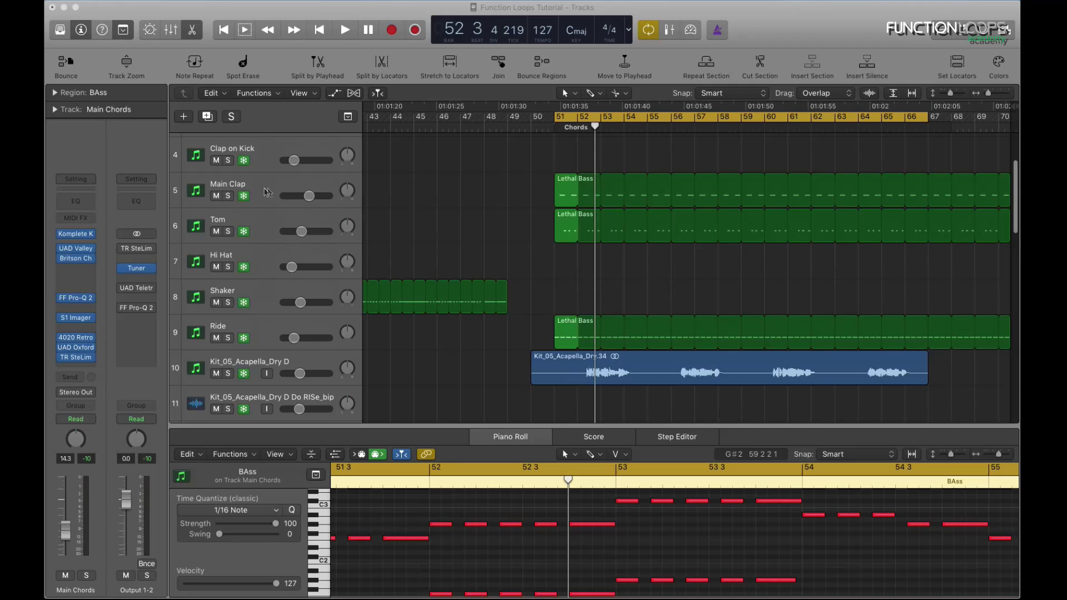
left_click(269, 192)
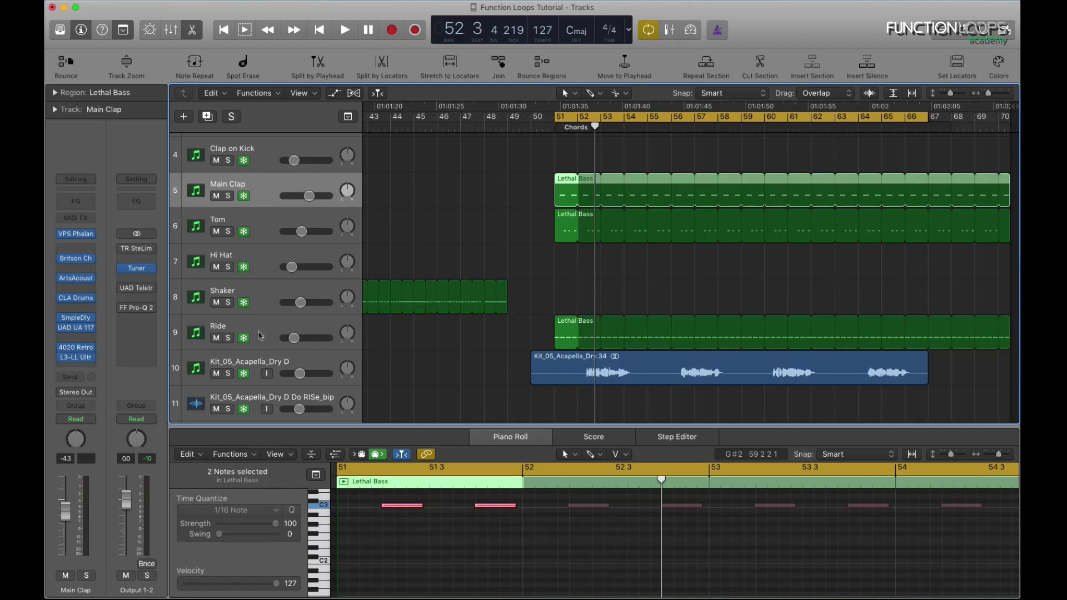
- Solo the Main Chords track and open its BAss region in a separate Piano Roll window
scroll(494, 342, "down", 4)
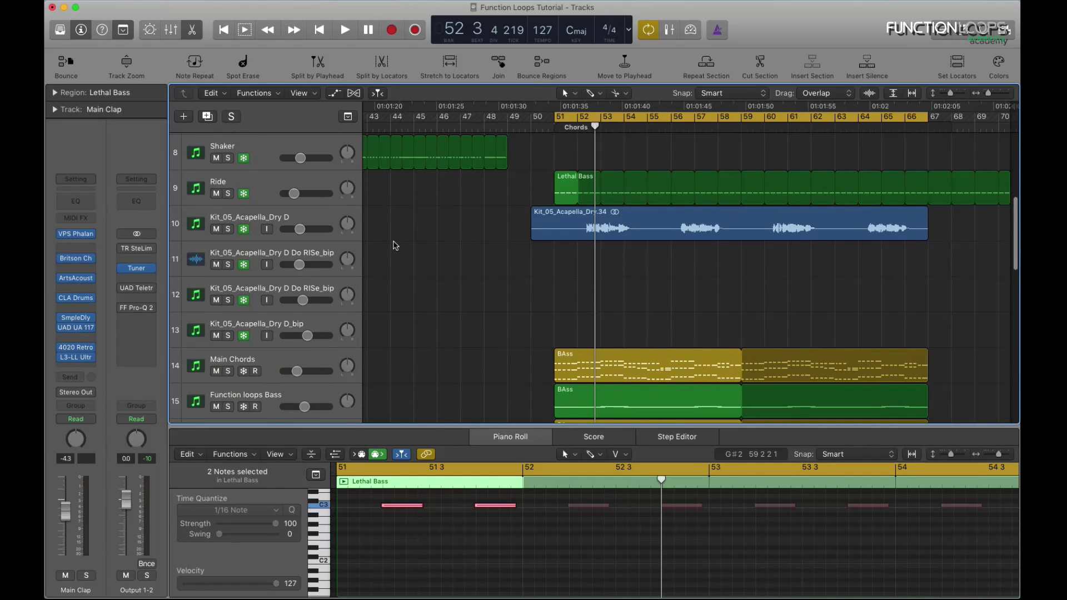
scroll(453, 252, "down", 1)
left_click(233, 340)
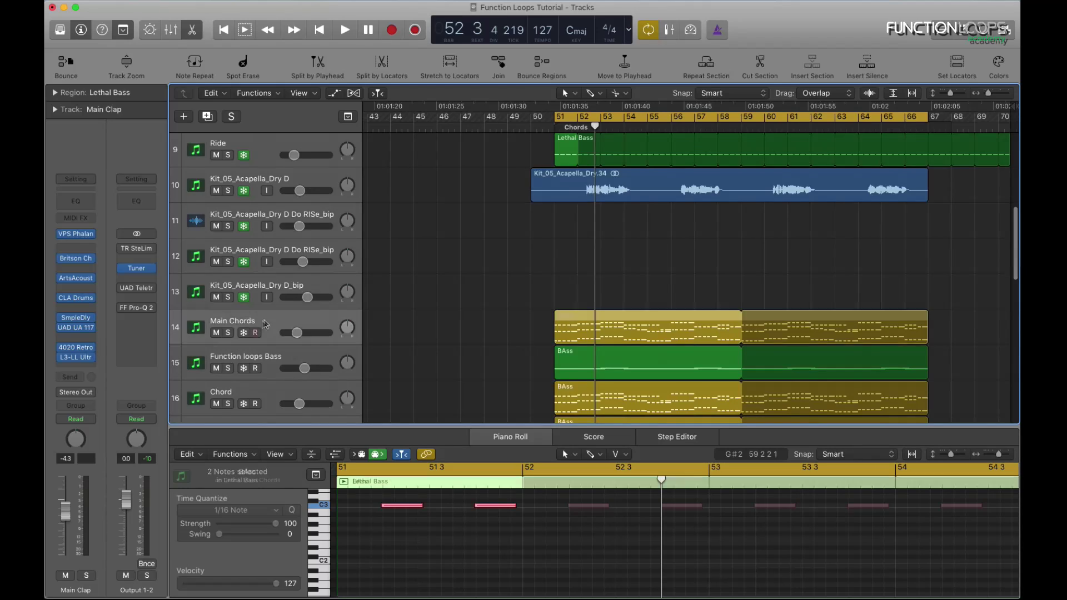
left_click(228, 332)
double_click(630, 325)
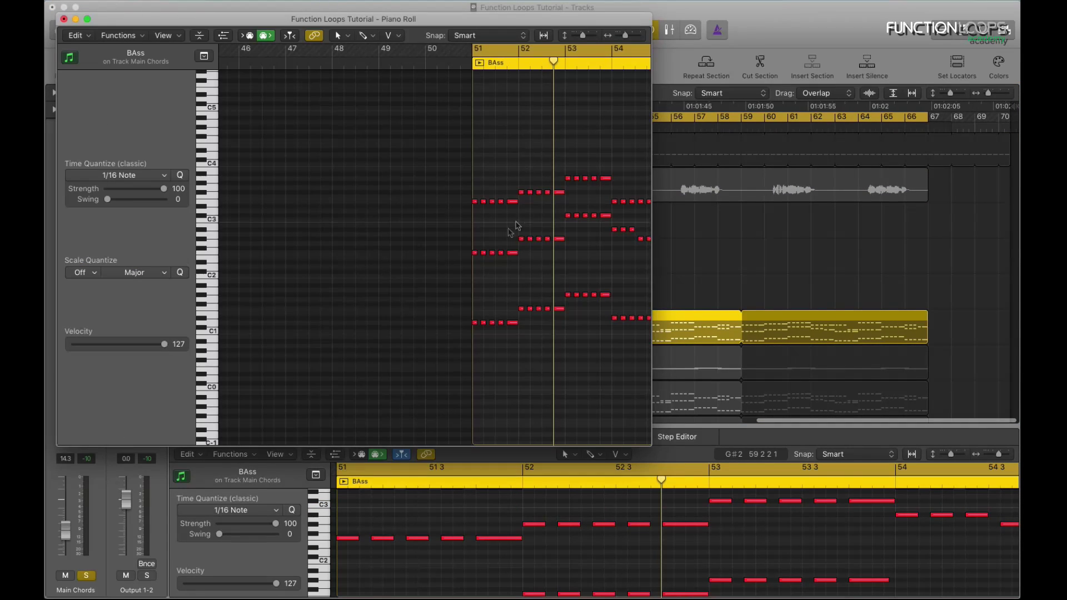
- Play the region while examining the chord notes in the Piano Roll window, and close that window
key("z")
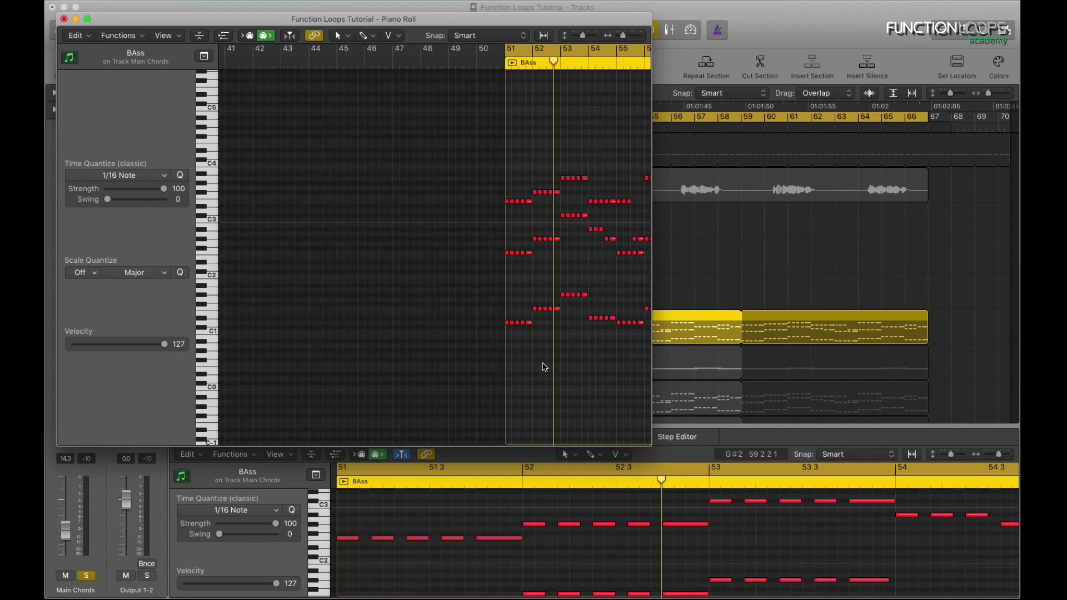
key("shift+space")
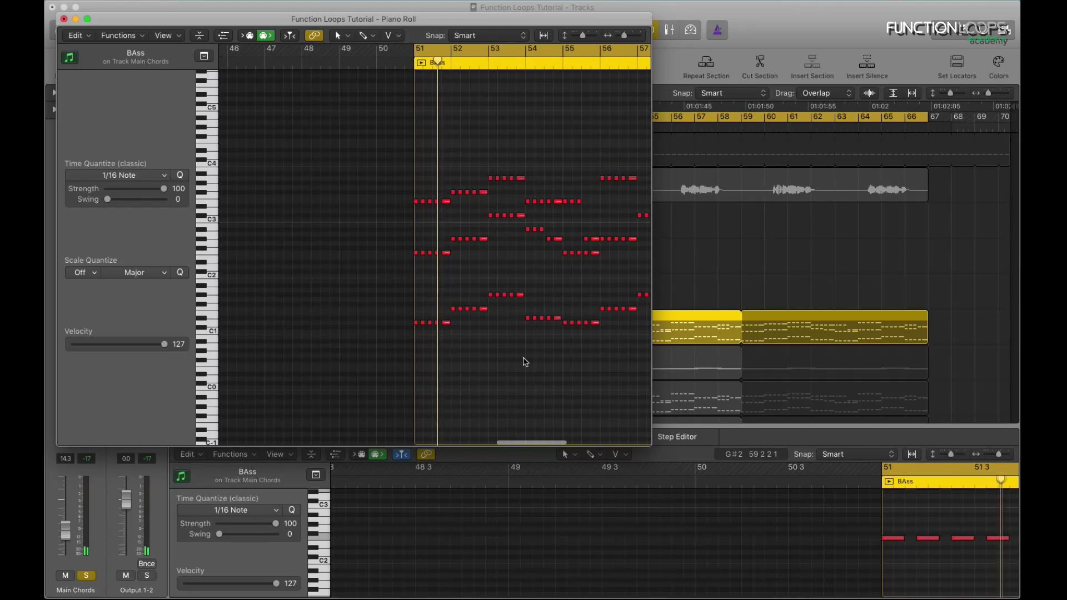
key("z")
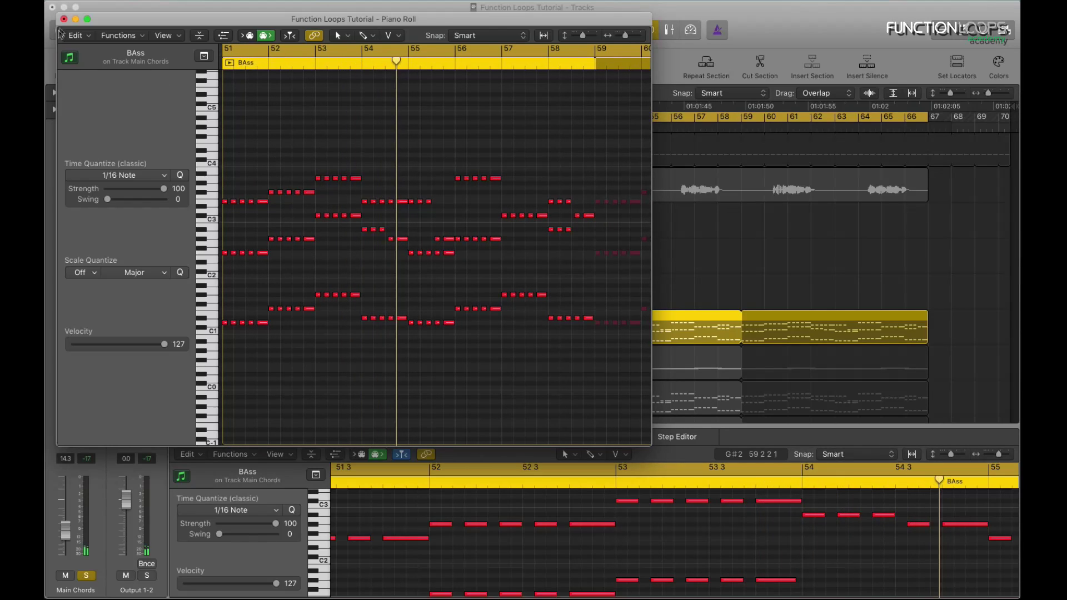
left_click(63, 19)
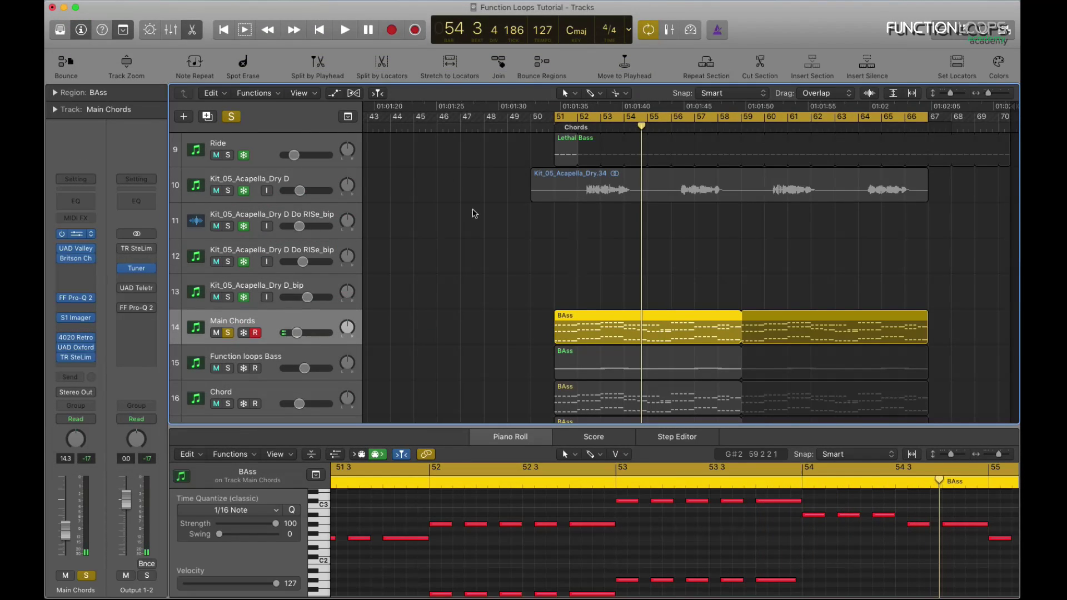
- Examine the Spire patch loaded in the Main Chords track's Komplete Kontrol instrument and close its window
key("v")
left_click_drag(717, 26, 640, 28)
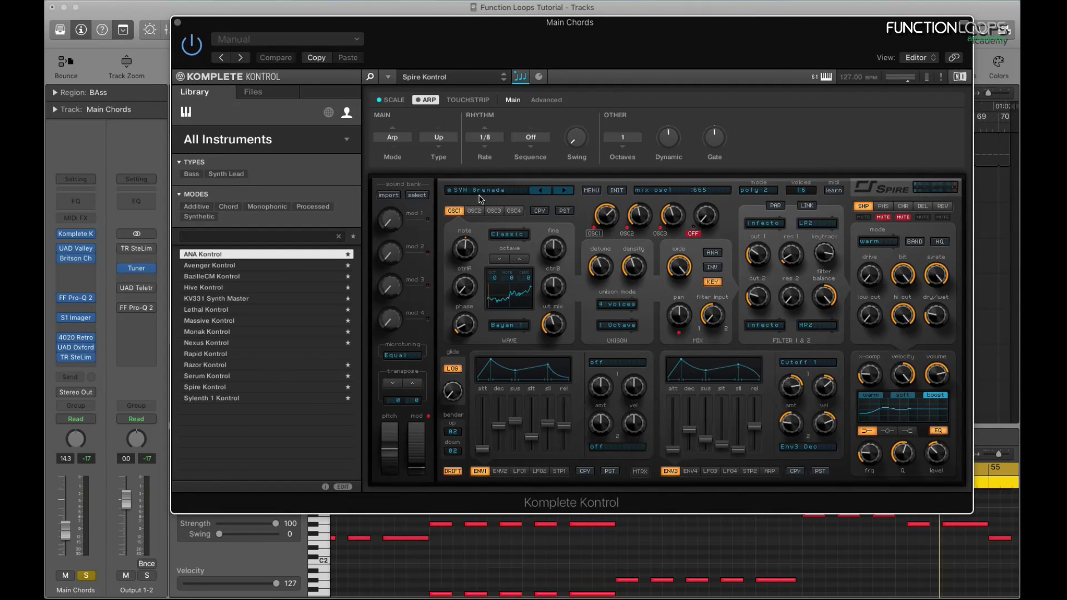
left_click(179, 23)
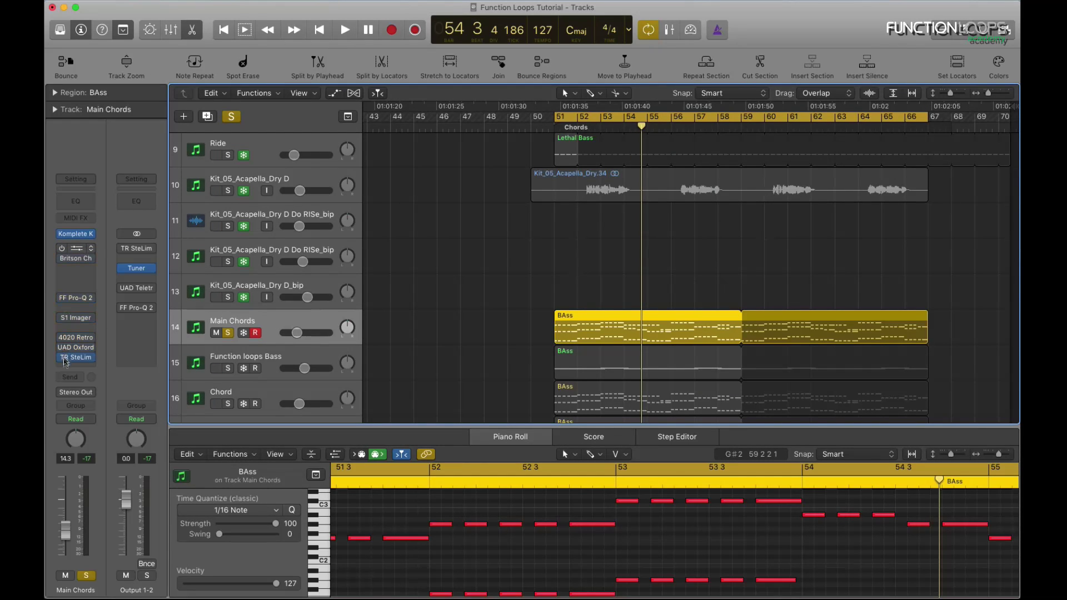
- Bypass the insert effects on the Main Chords track and play the dry chords
left_click(427, 299)
key("space")
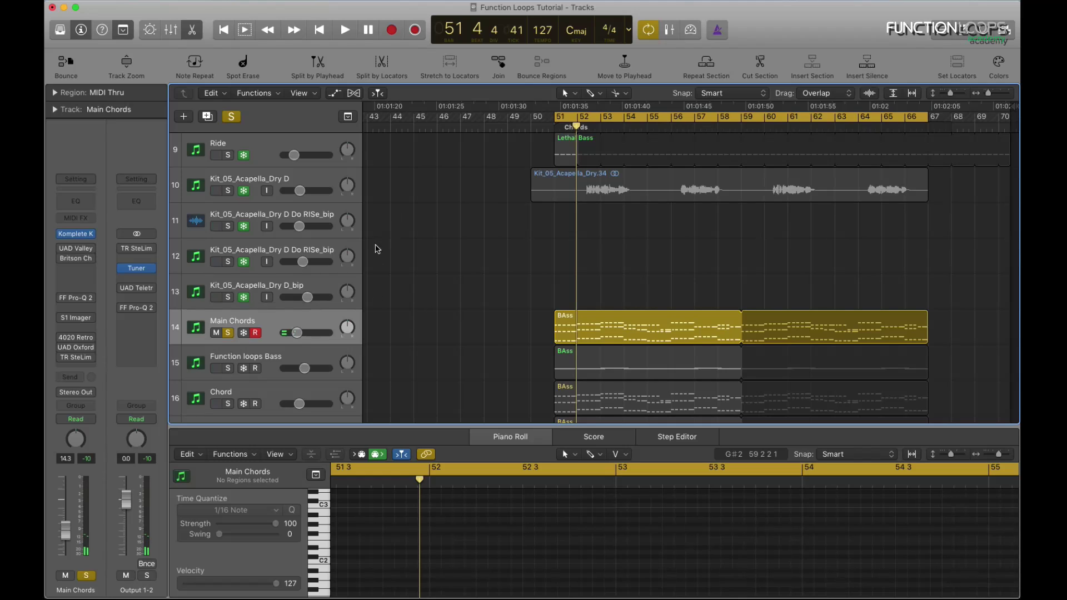
- Open and enable the UAD Valley People Dyna-mite limiter on Main Chords, and play the chords through it
left_click(76, 252)
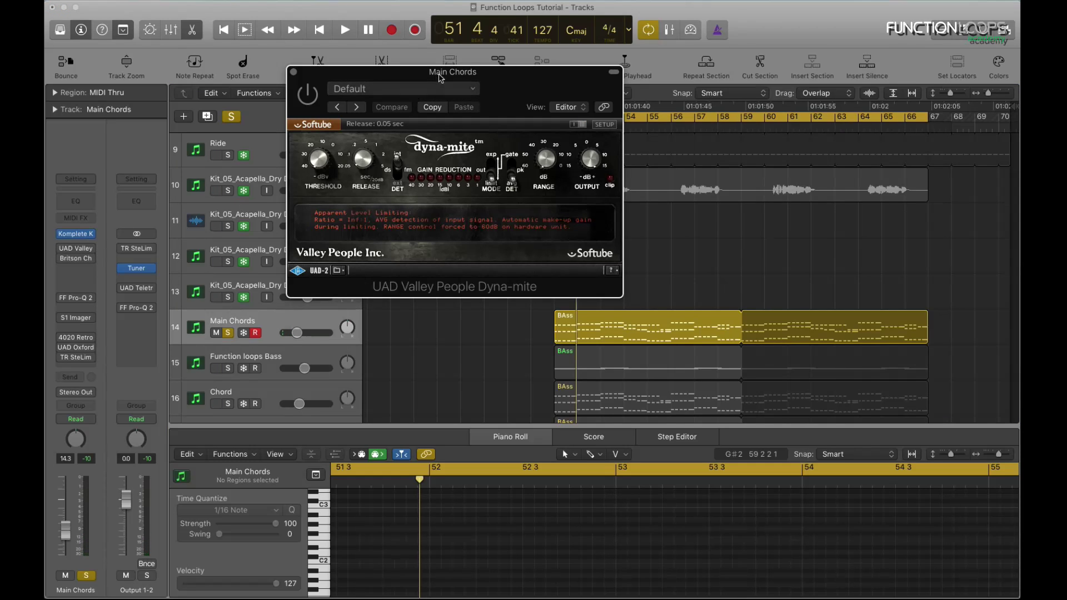
left_click_drag(439, 77, 473, 90)
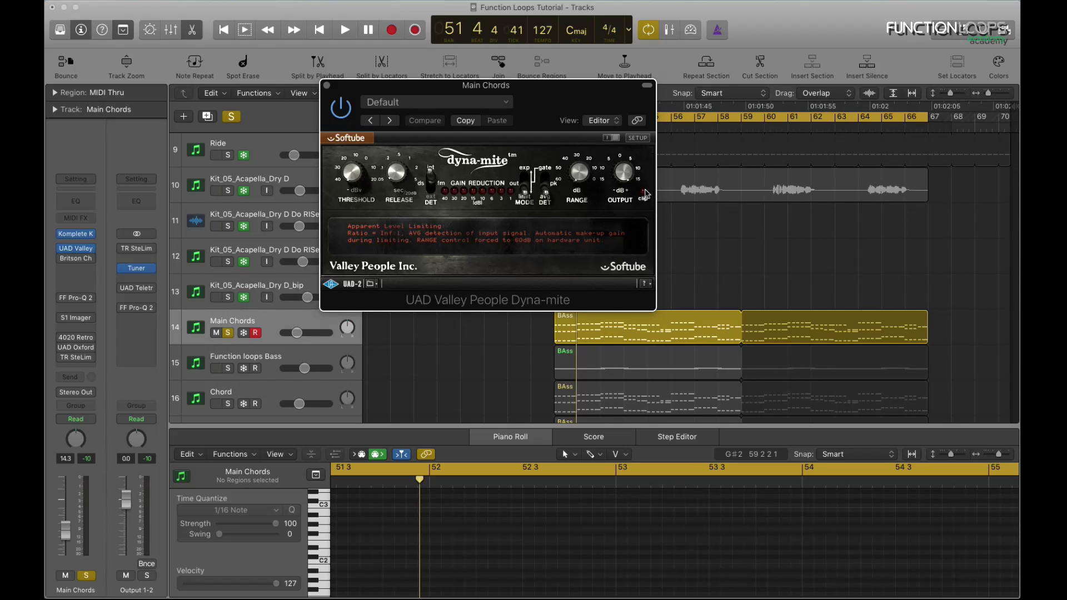
key("space")
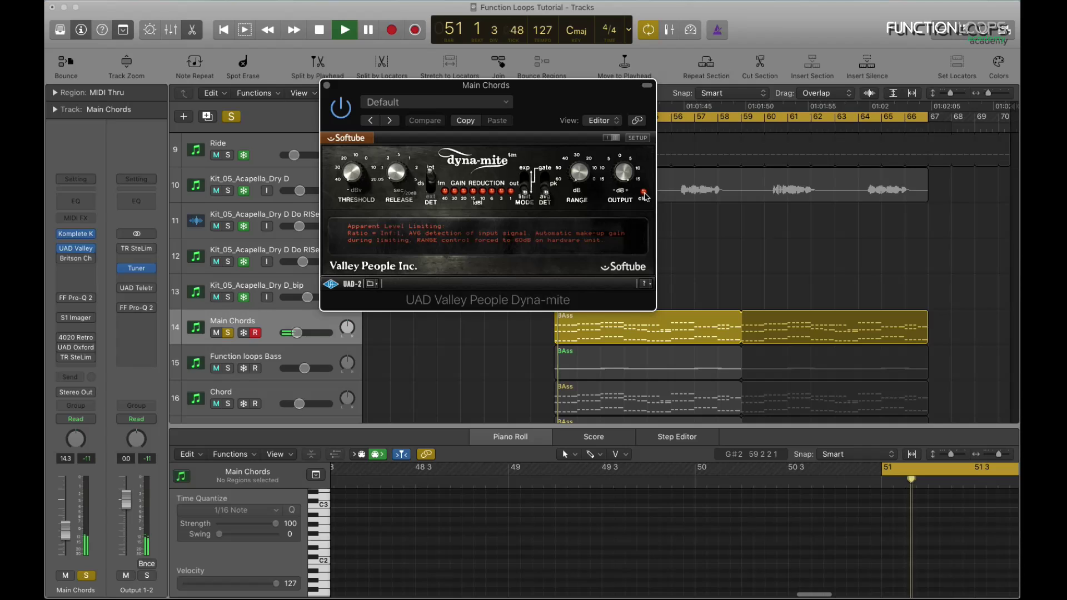
key("space")
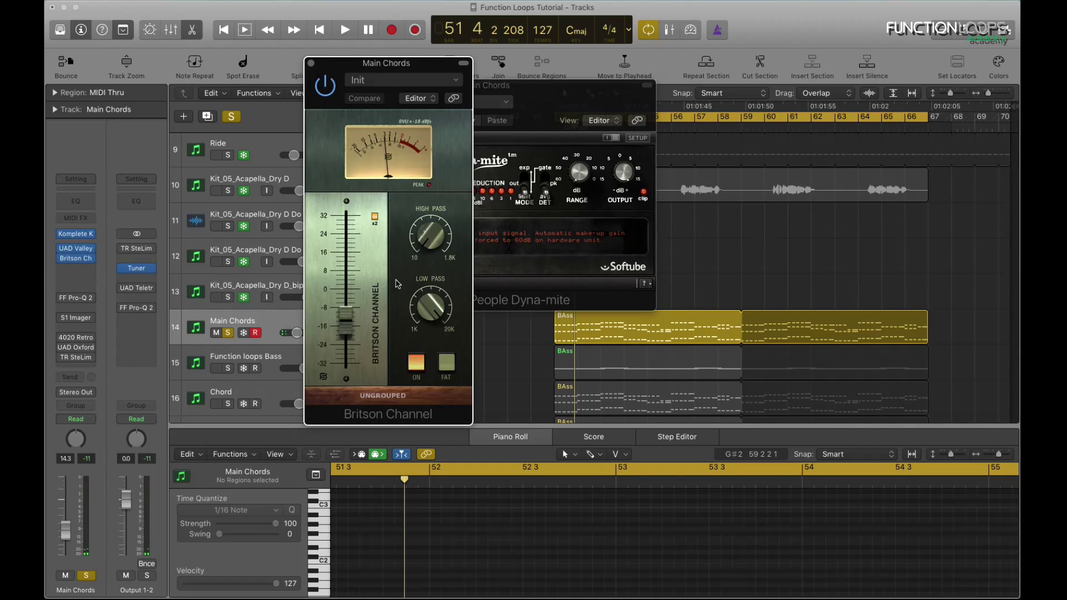
- Play the chords with the Britson Channel insert enabled to hear its effect, and stop playback
key("space")
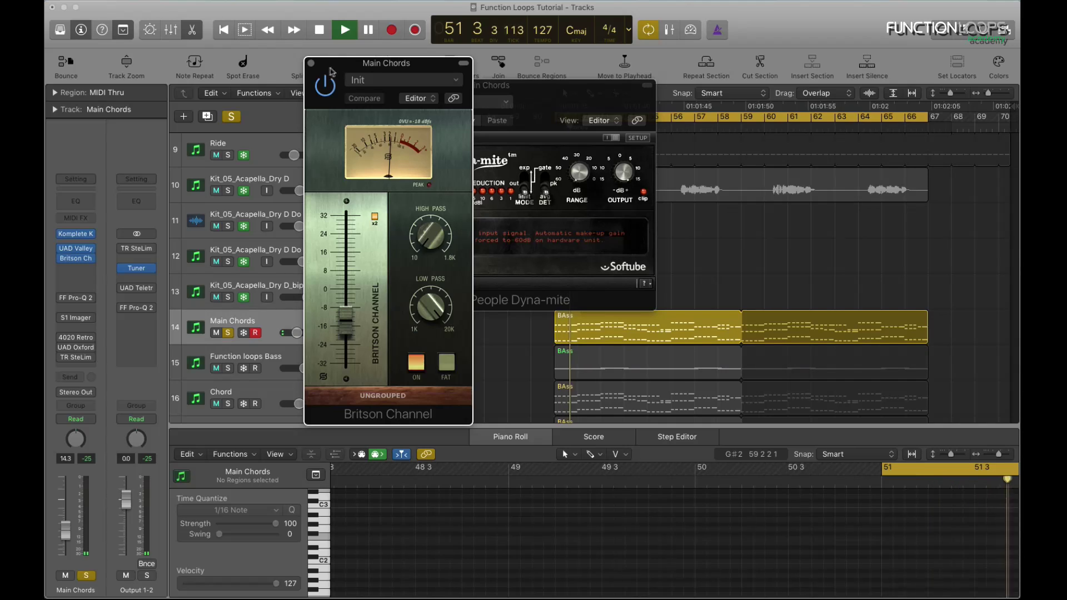
left_click(76, 258)
key("space")
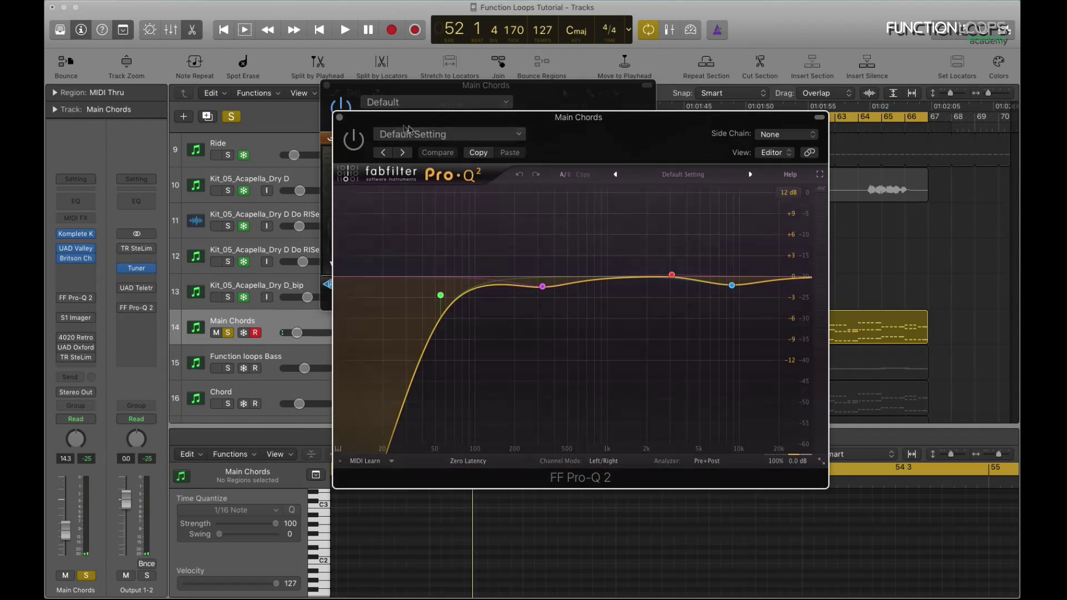
- Enable FF Pro-Q 2 on Main Chords and audition its 324.23 Hz and 8799.5 Hz bands in isolation during playback
mouse_move(543, 288)
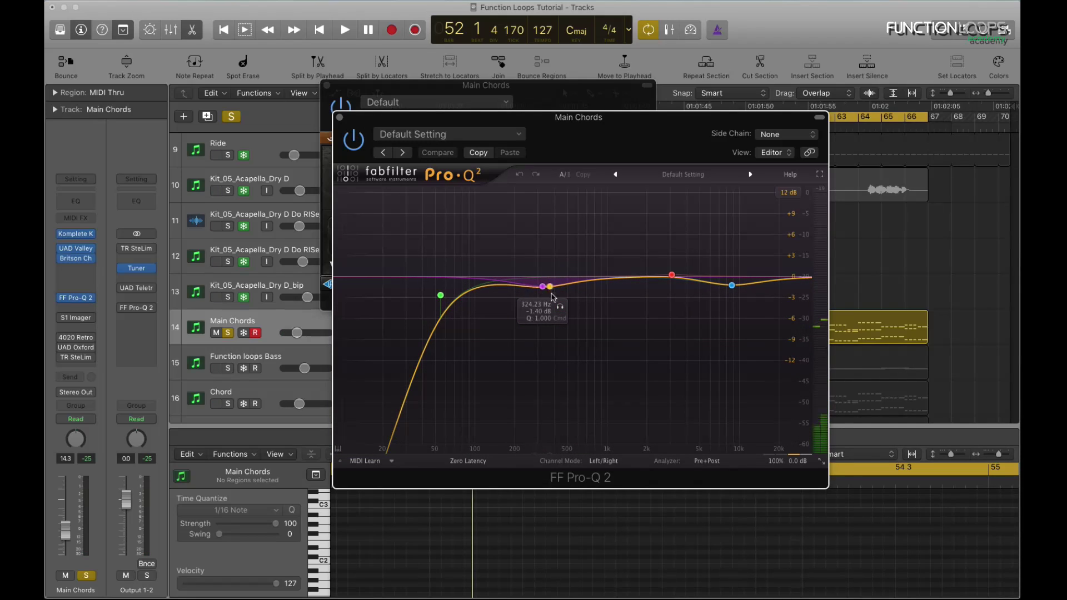
left_click(562, 309)
key("space")
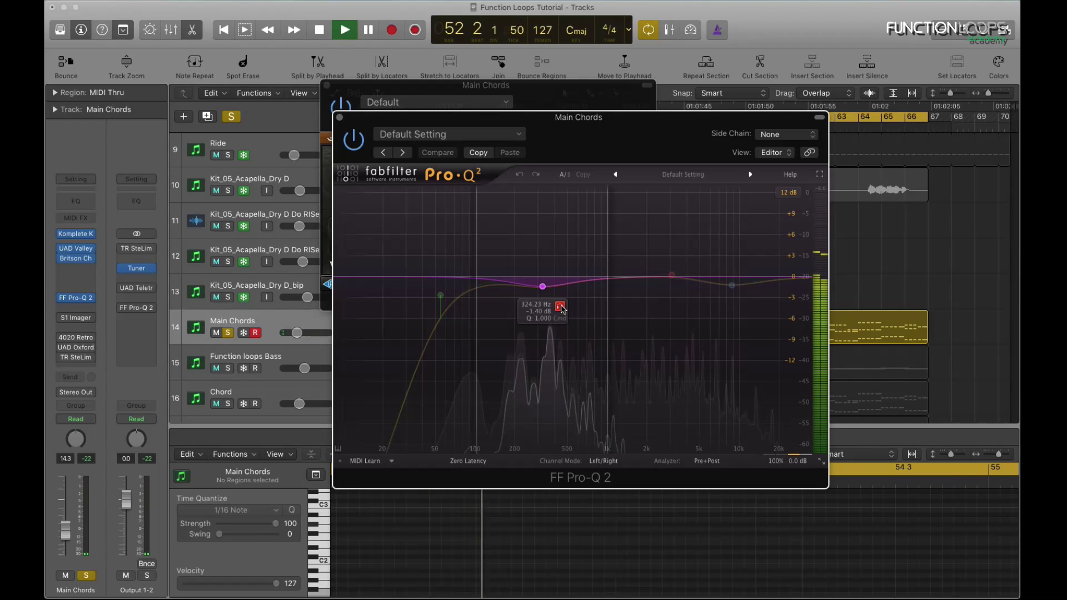
mouse_move(675, 290)
mouse_move(732, 286)
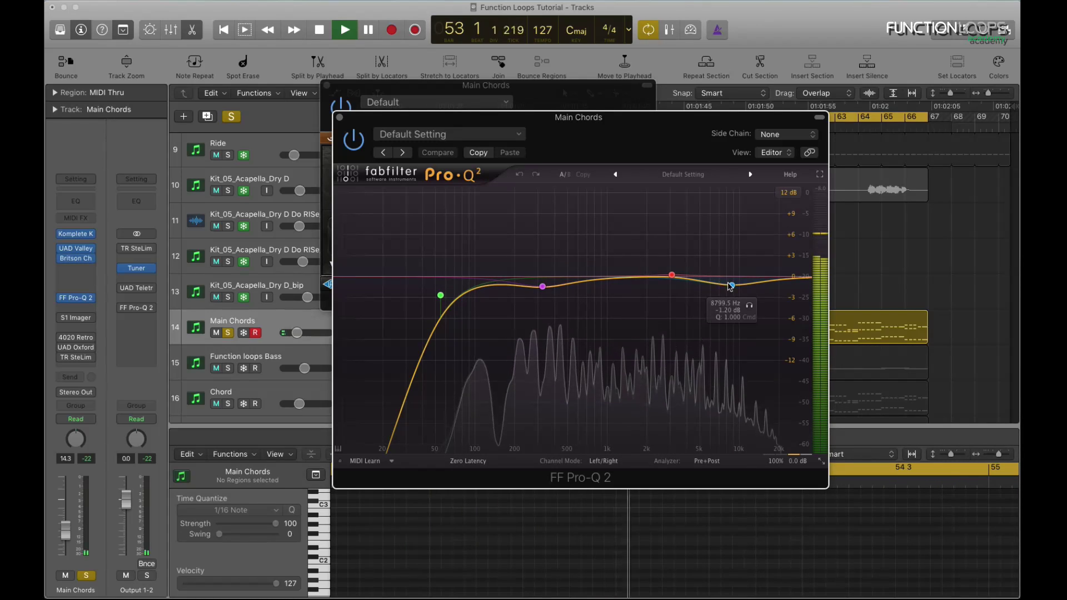
left_click(750, 306)
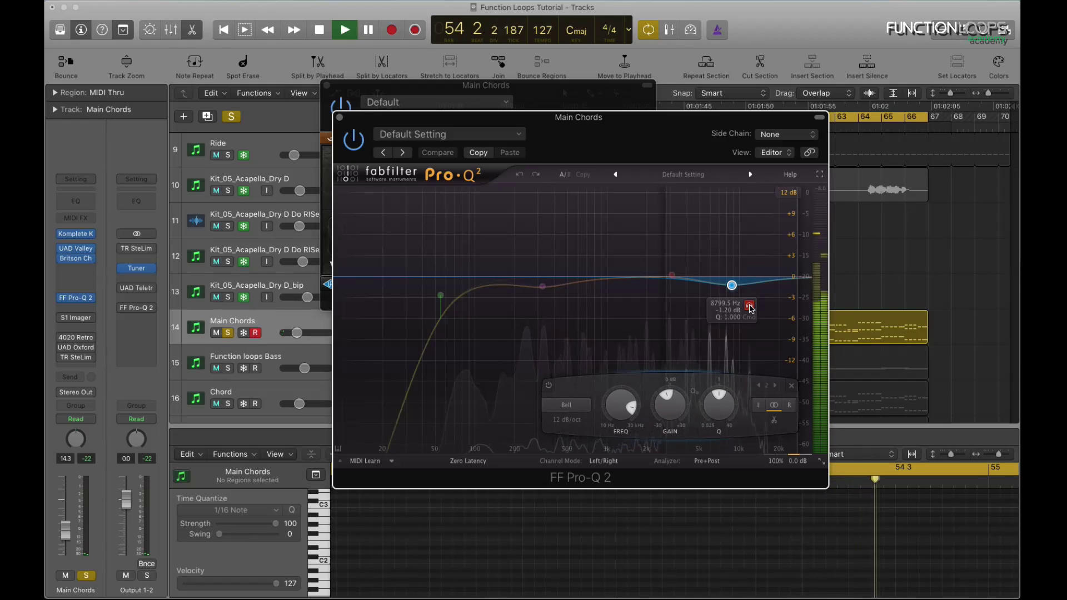
mouse_move(441, 295)
key("space")
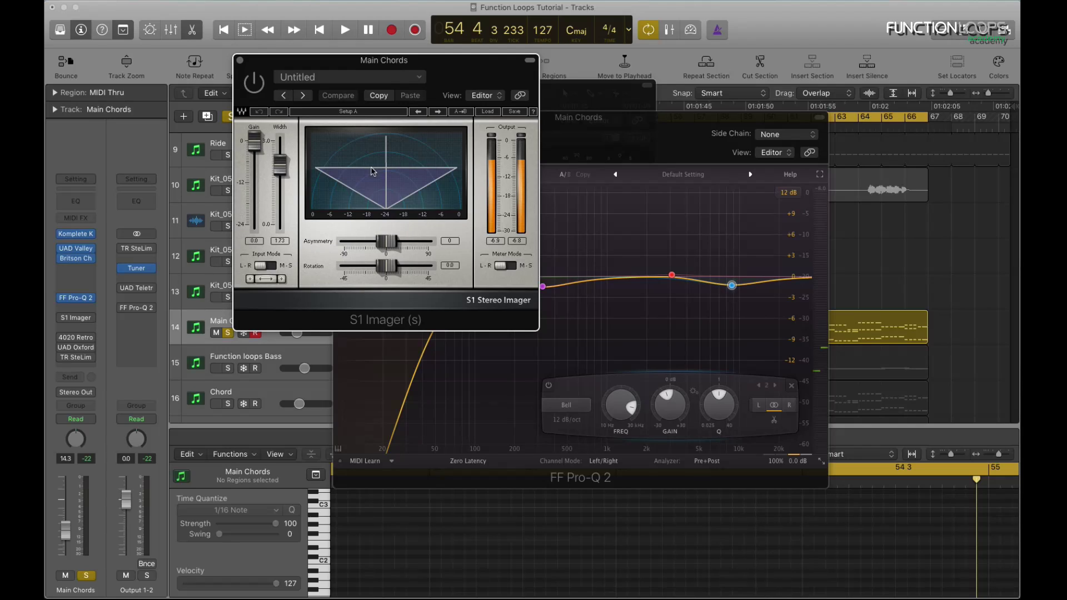
- Audition the S1 Imager on Main Chords during playback, and shift its stereo image to Asymmetry 3 and Rotation 1.5
key("space")
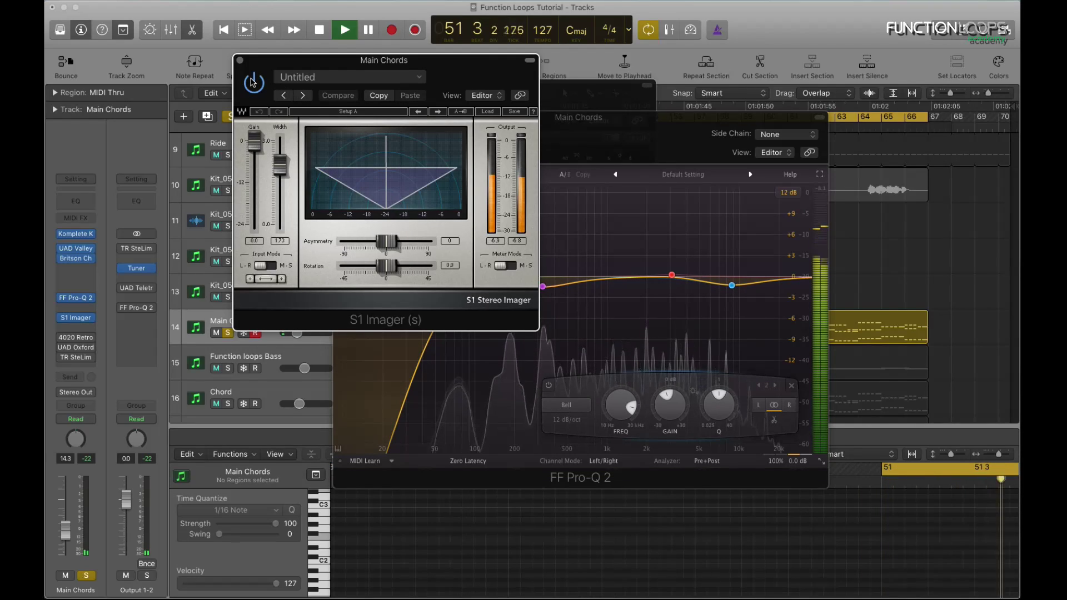
left_click(252, 82)
key("space")
left_click(256, 83)
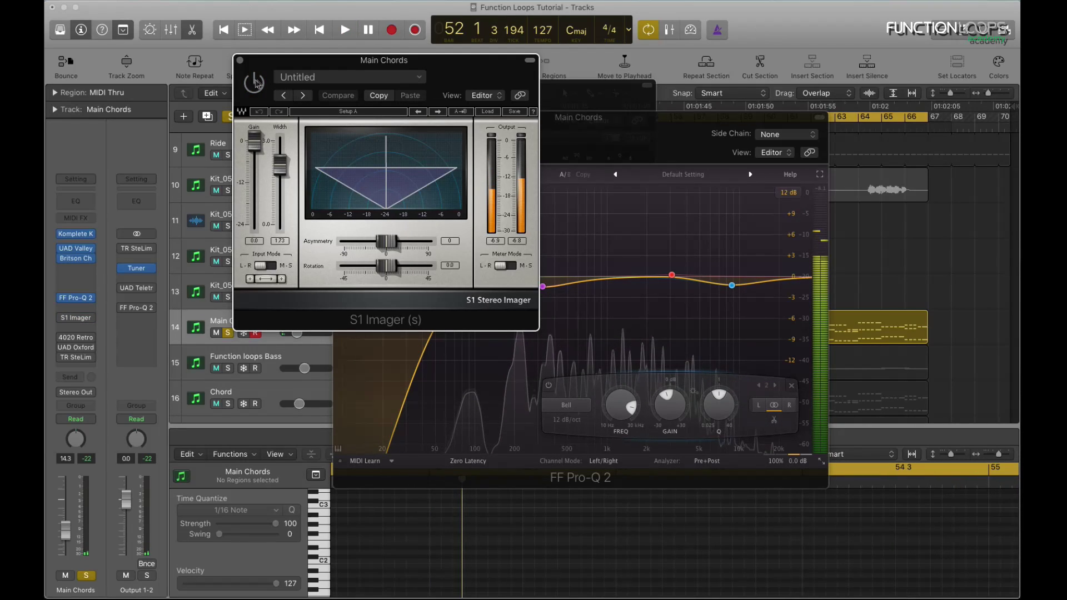
left_click_drag(409, 176, 415, 175)
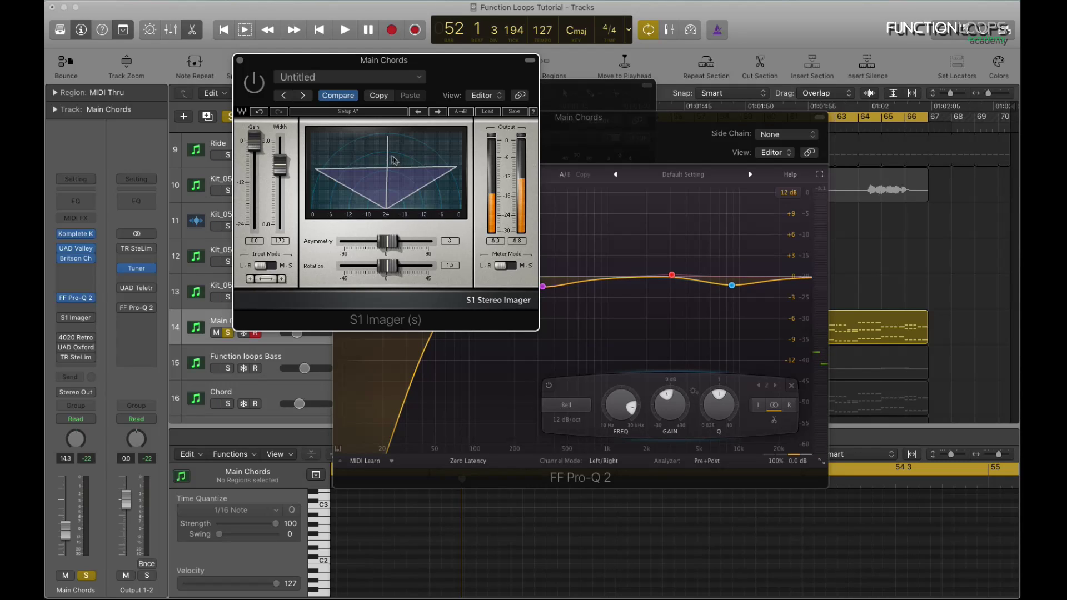
left_click(241, 61)
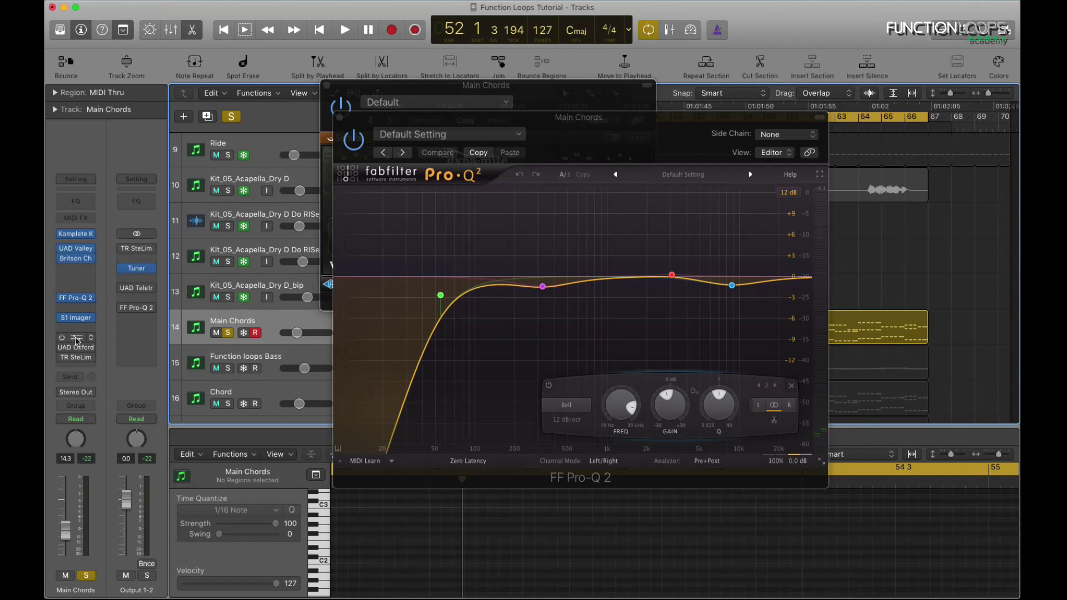
- Enable the 4020 Retro EQ and the UAD Oxford Inflator on Main Chords, playing the chords through each
left_click(77, 339)
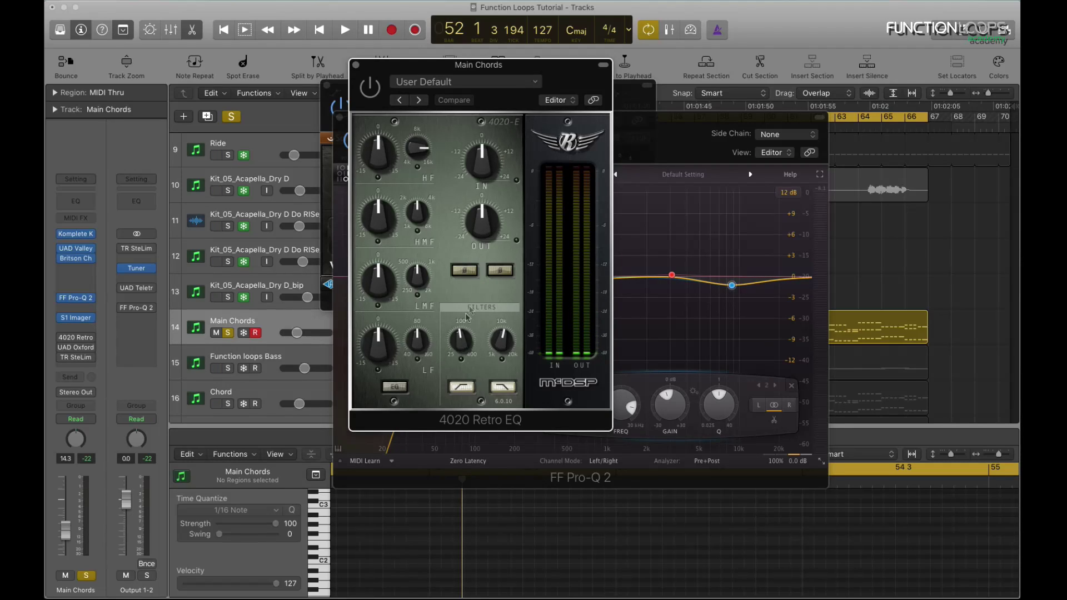
key("space")
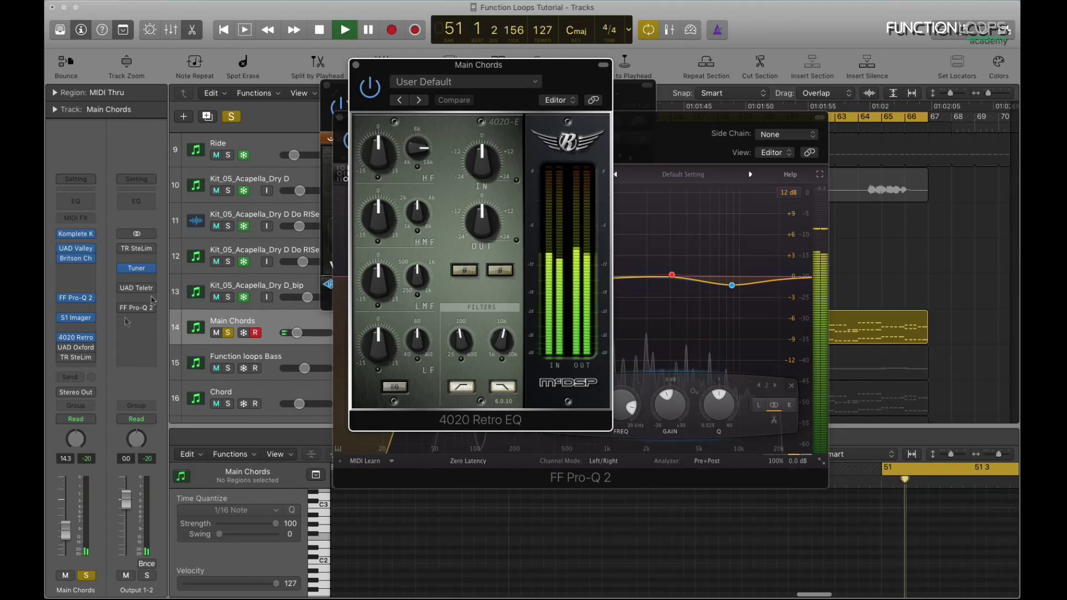
left_click(76, 348)
key("space")
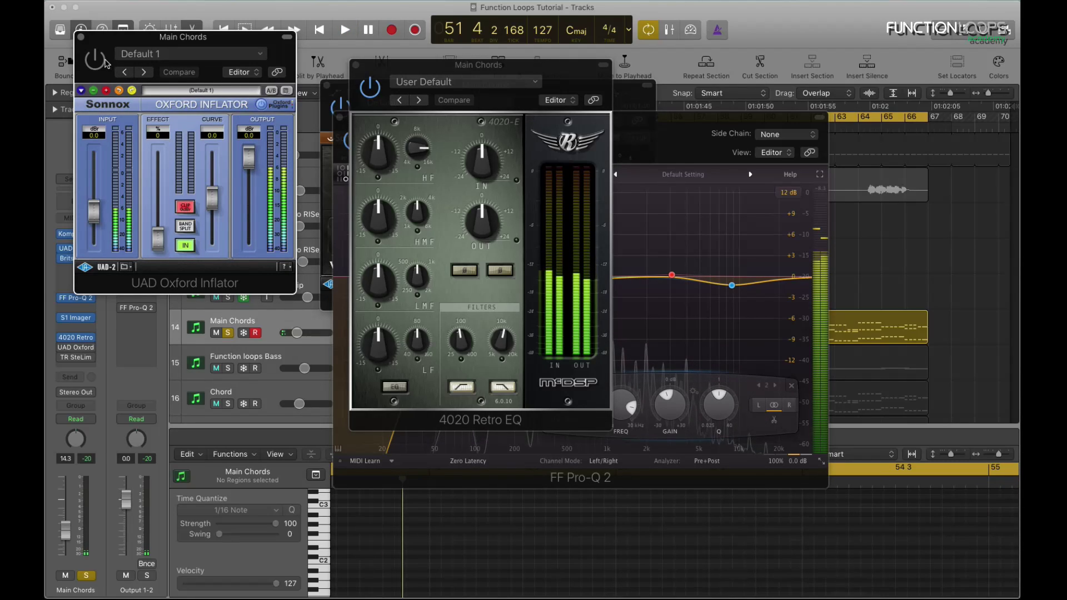
key("space")
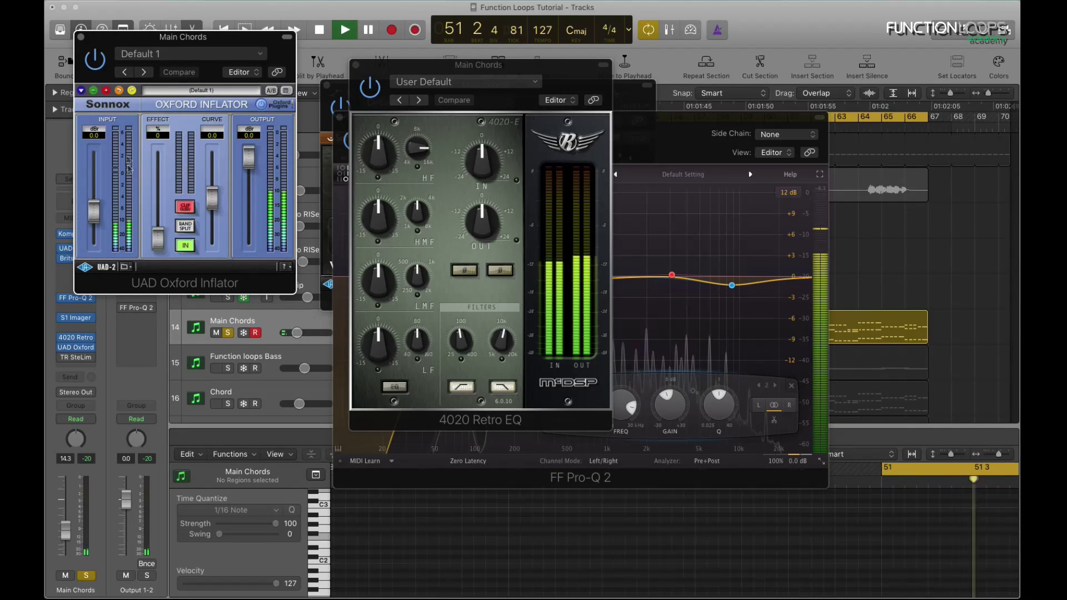
left_click(76, 348)
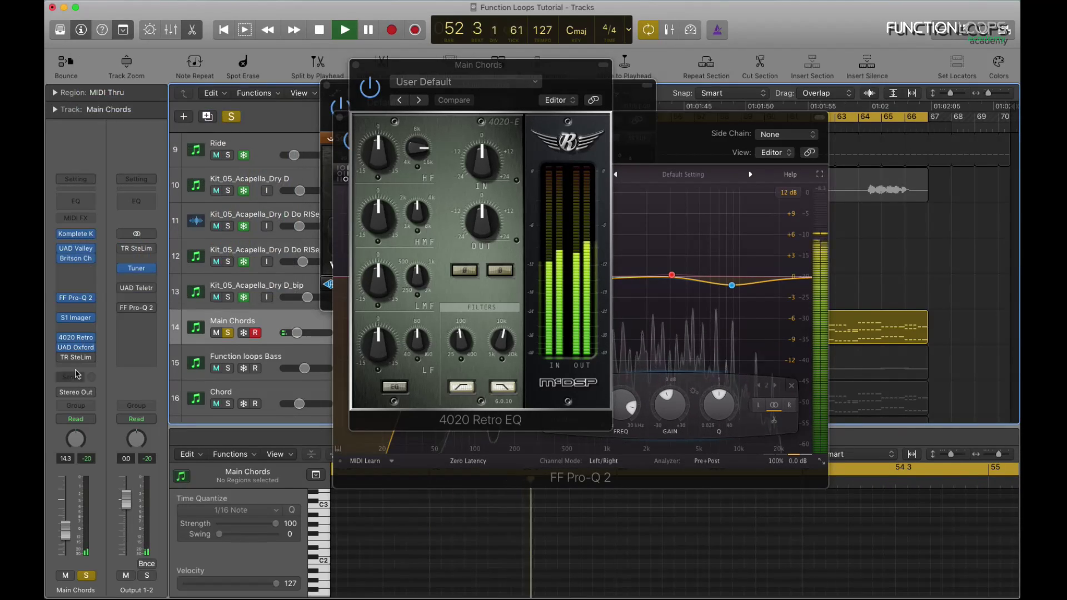
- Open and enable the TR SteLim limiter on Main Chords, play the chords through it, and stop playback
left_click(76, 357)
left_click_drag(311, 34, 389, 51)
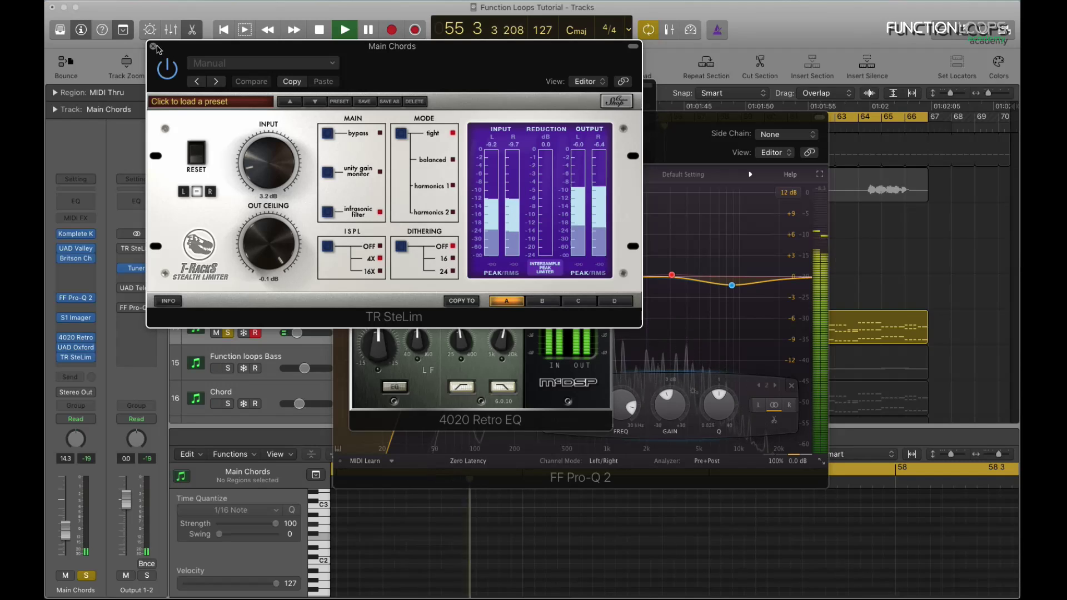
key("v")
key("space")
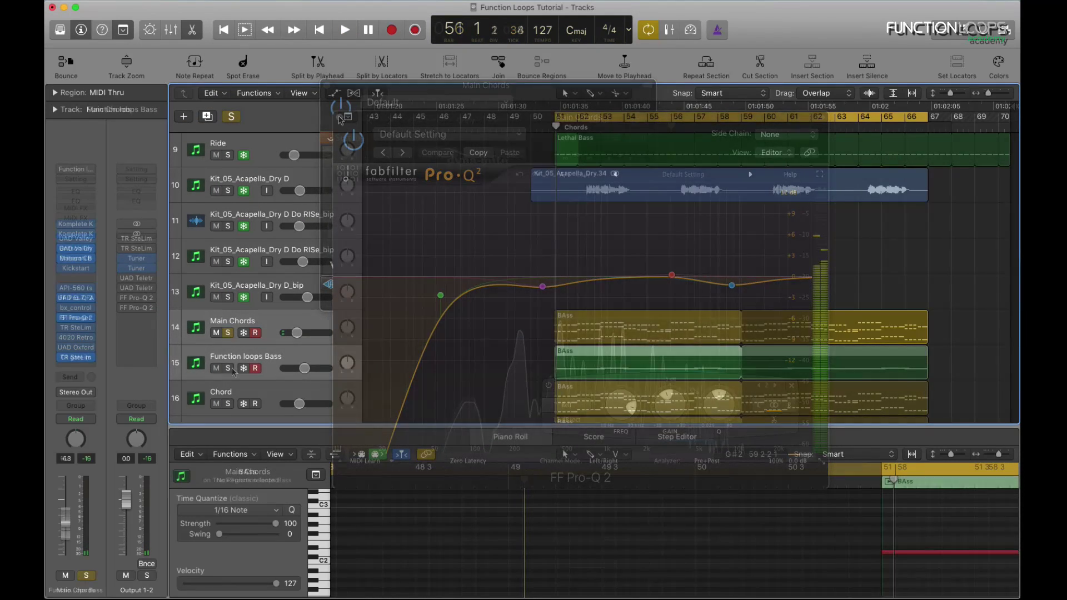
- Solo the Function loops Bass track and examine the BAss region's notes in a separate Piano Roll during playback
left_click(270, 359)
key("space")
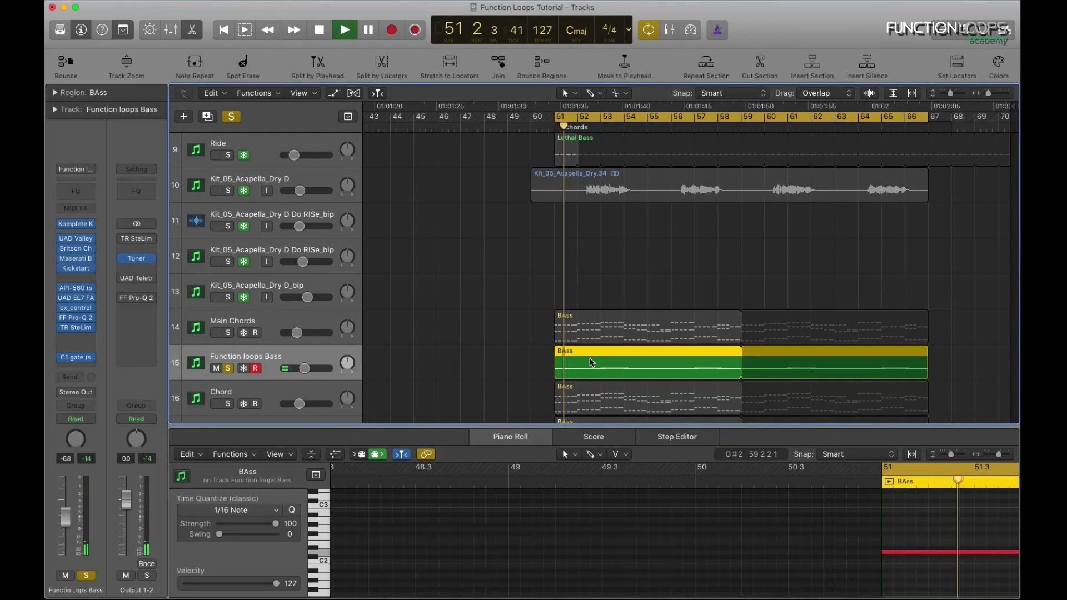
double_click(589, 359)
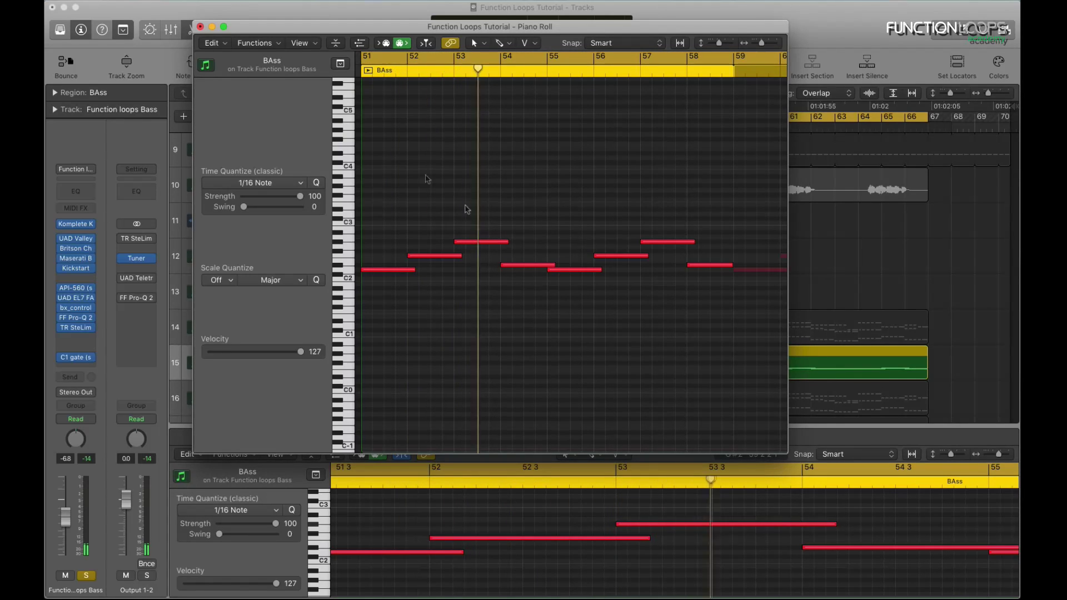
left_click(200, 27)
- Bypass the bass track's insert effects, play the dry bass, and compare it with the UAD Valley People Dyna-mite enabled
key("space")
key("space")
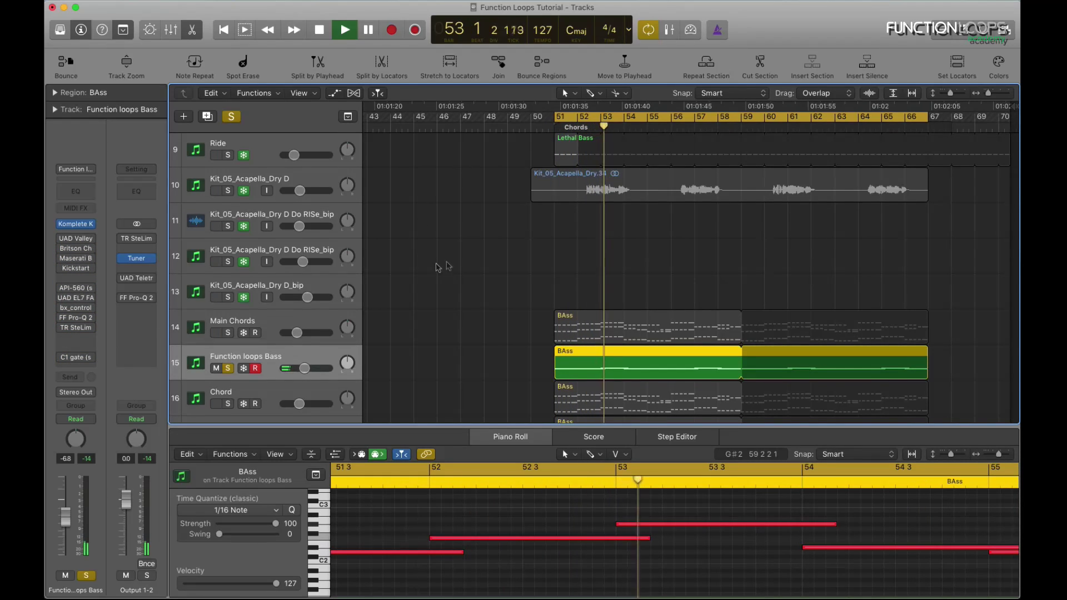
left_click(84, 241)
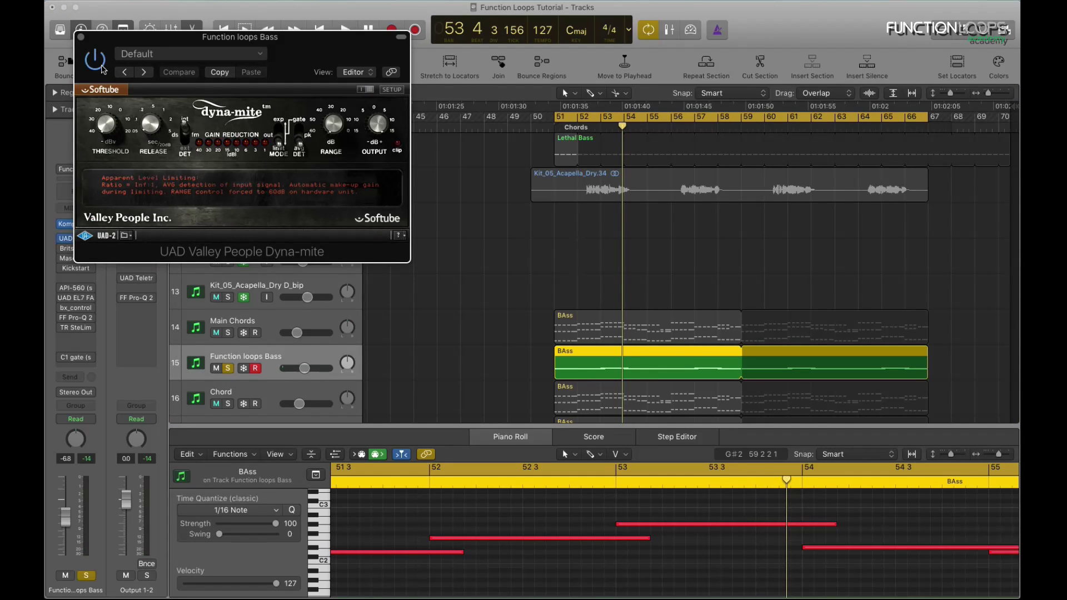
key("space")
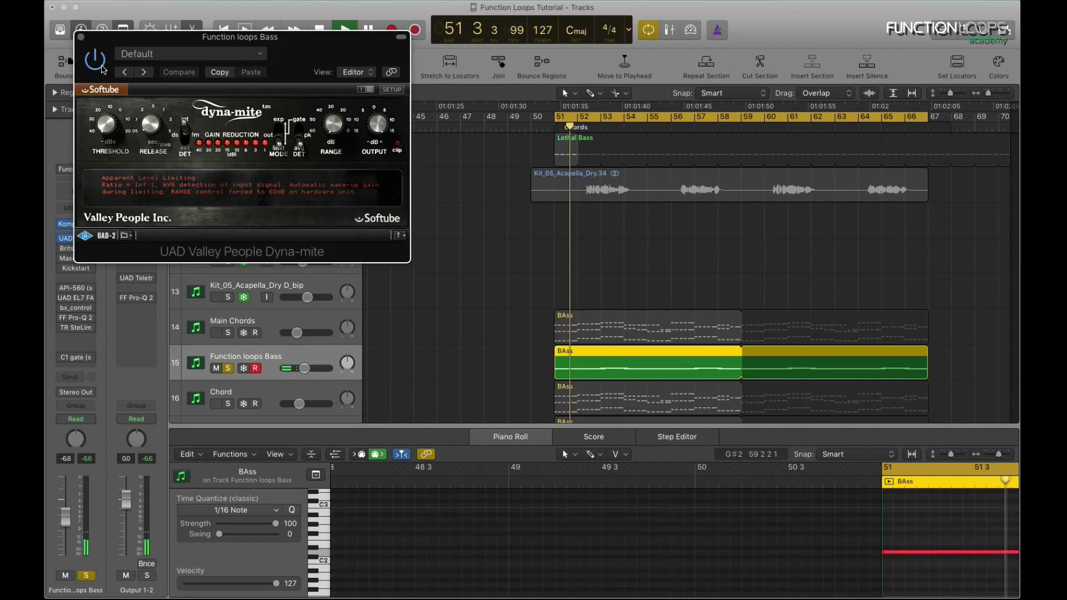
left_click(80, 36)
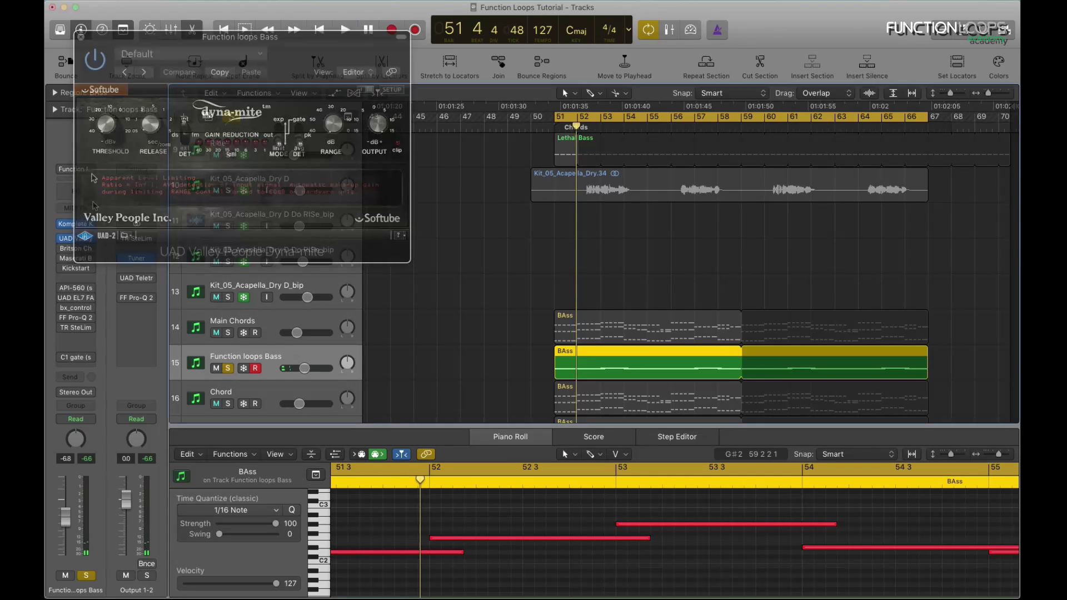
- Examine the Spire synth patch behind the Function loops Bass in Komplete Kontrol
left_click(81, 37)
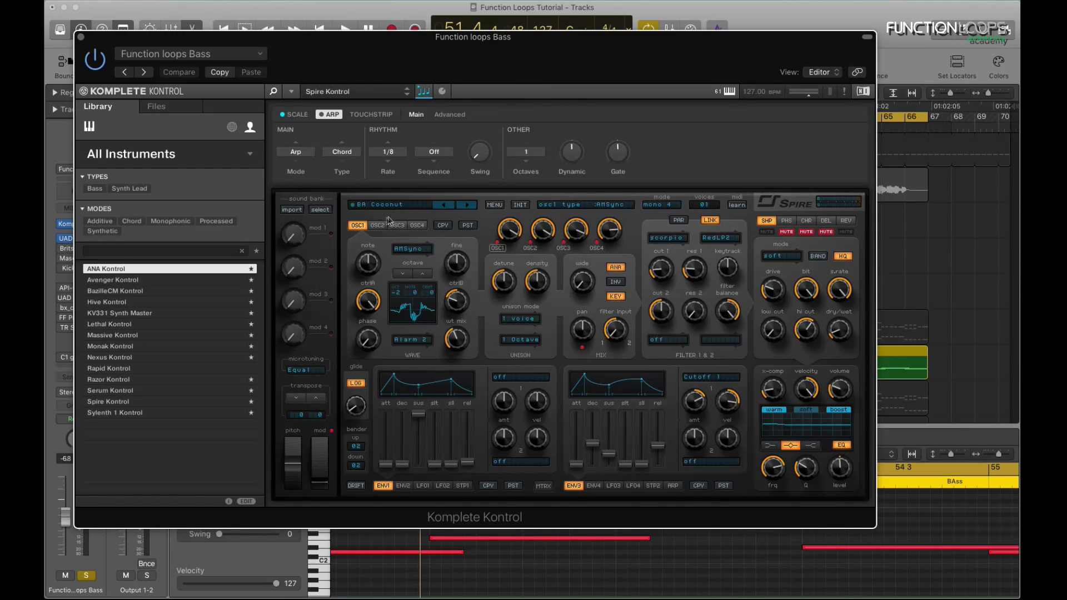
left_click(81, 36)
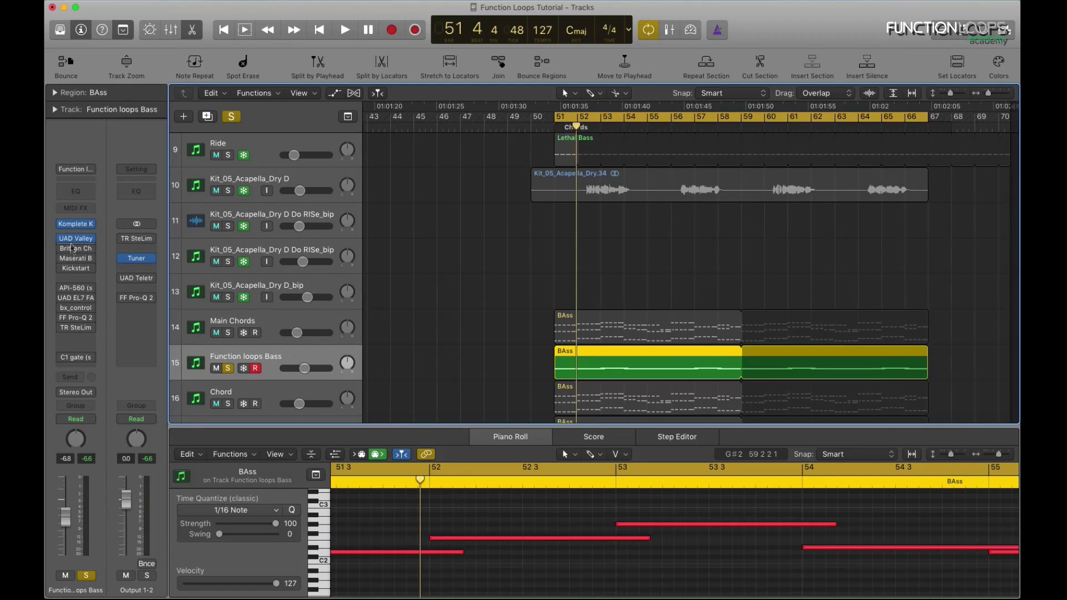
- Enable the Britson Channel and the Maserati B72 on Function loops Bass, playing the bass through each
key("space")
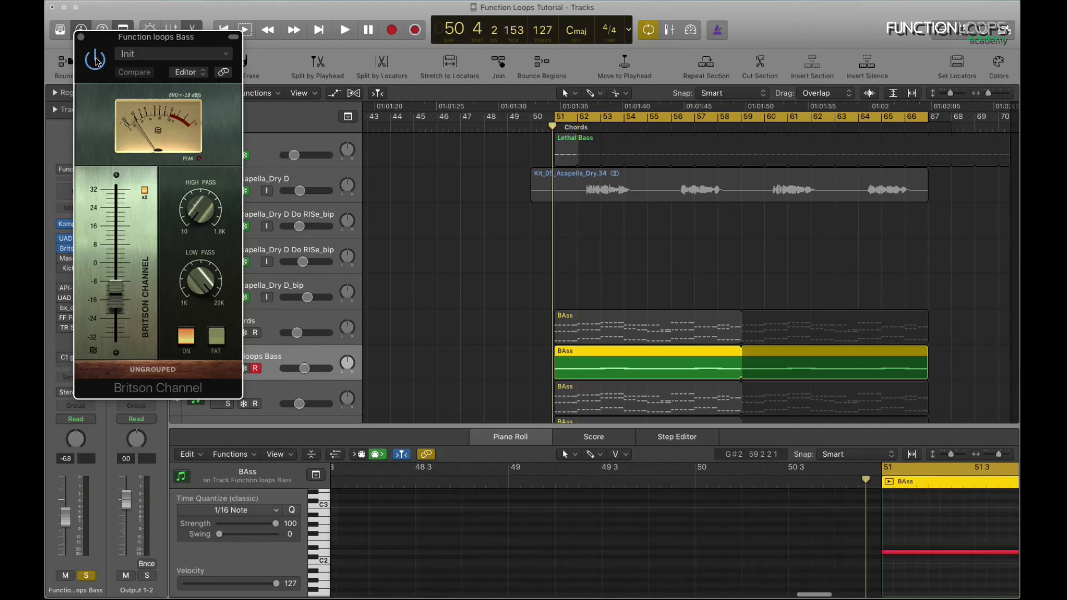
left_click(67, 250)
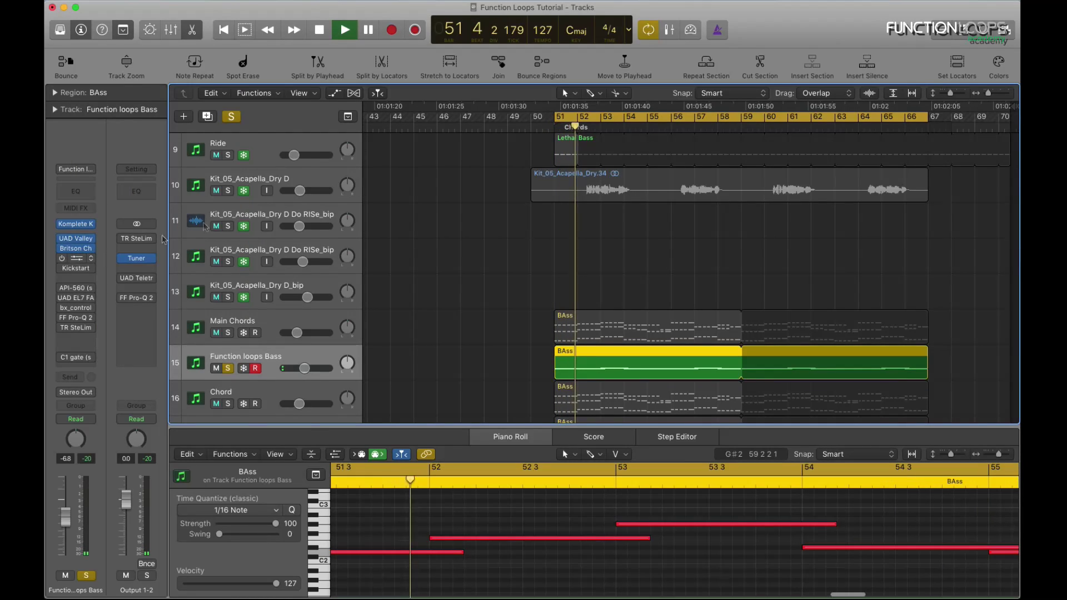
left_click(67, 258)
left_click_drag(132, 99, 381, 126)
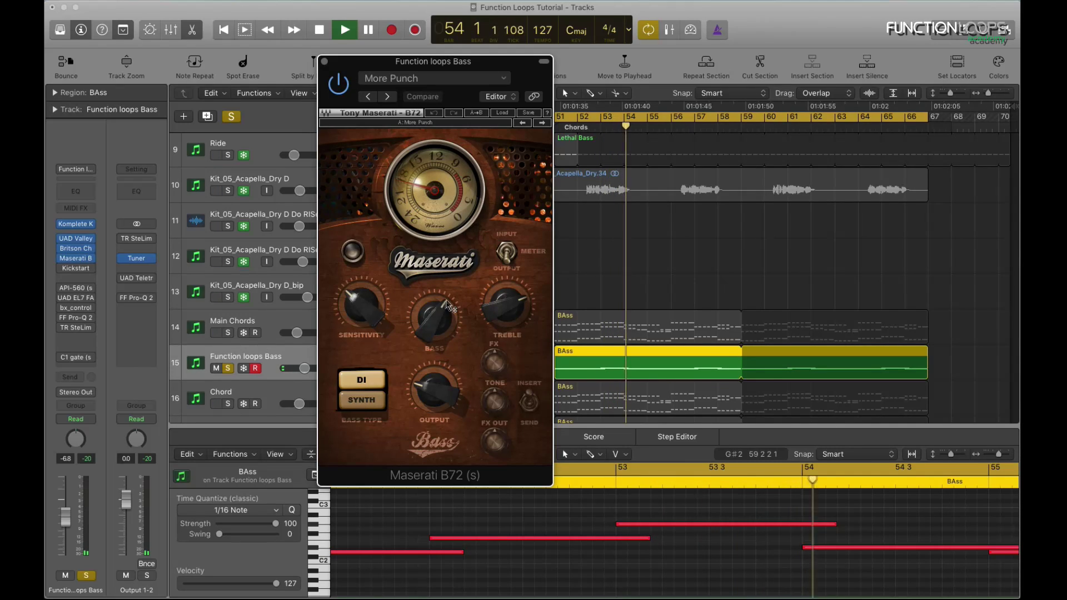
left_click(340, 89)
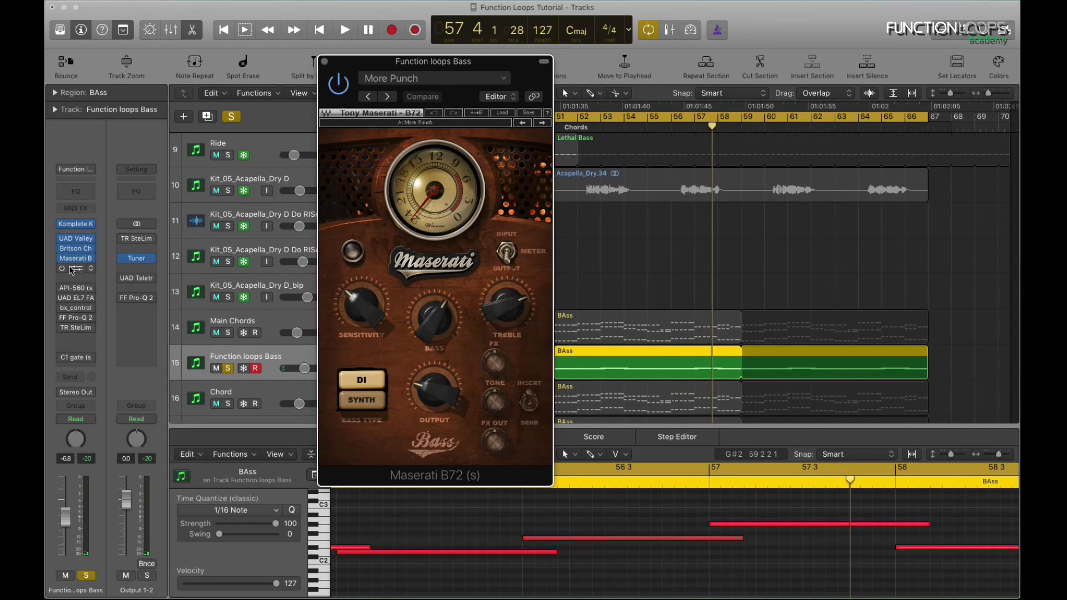
- Enable Kickstart on Function loops Bass, play the bass through it, and close the Kickstart and Maserati B72 windows
left_click(92, 268)
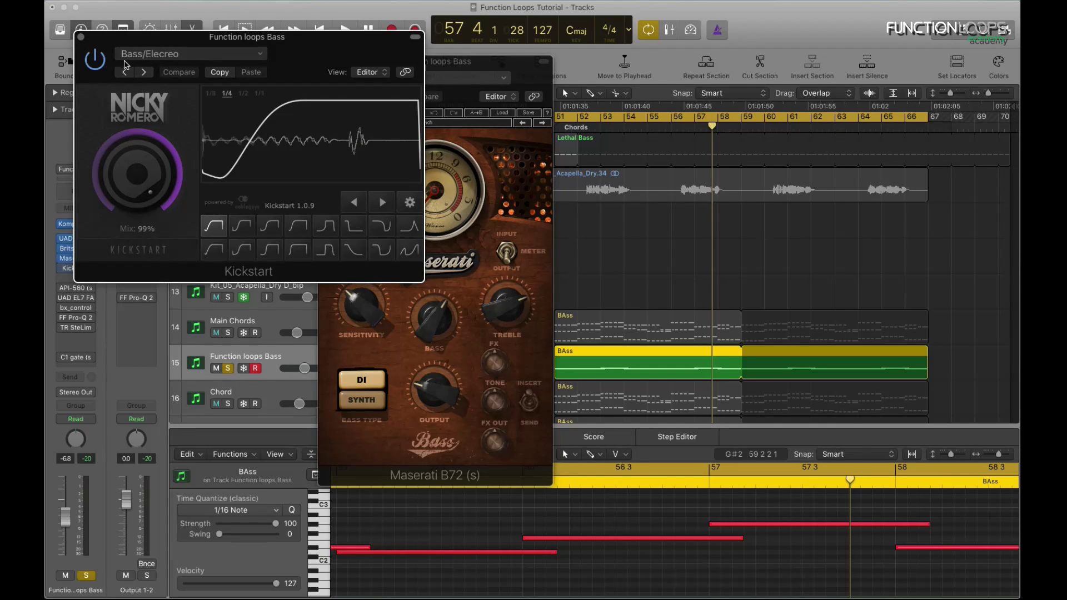
left_click_drag(106, 43, 145, 45)
key("space")
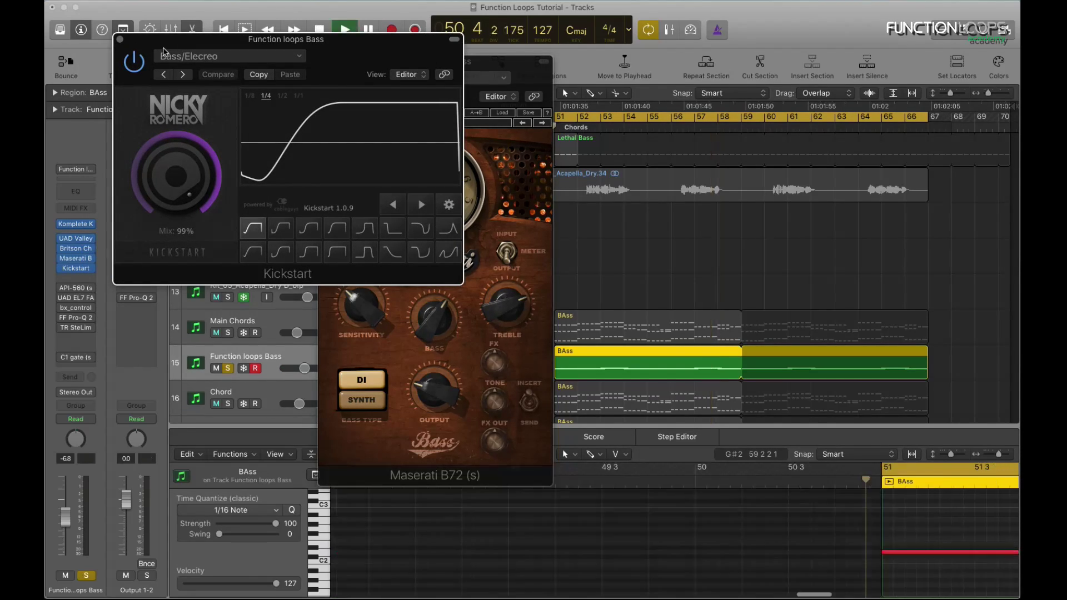
left_click(119, 40)
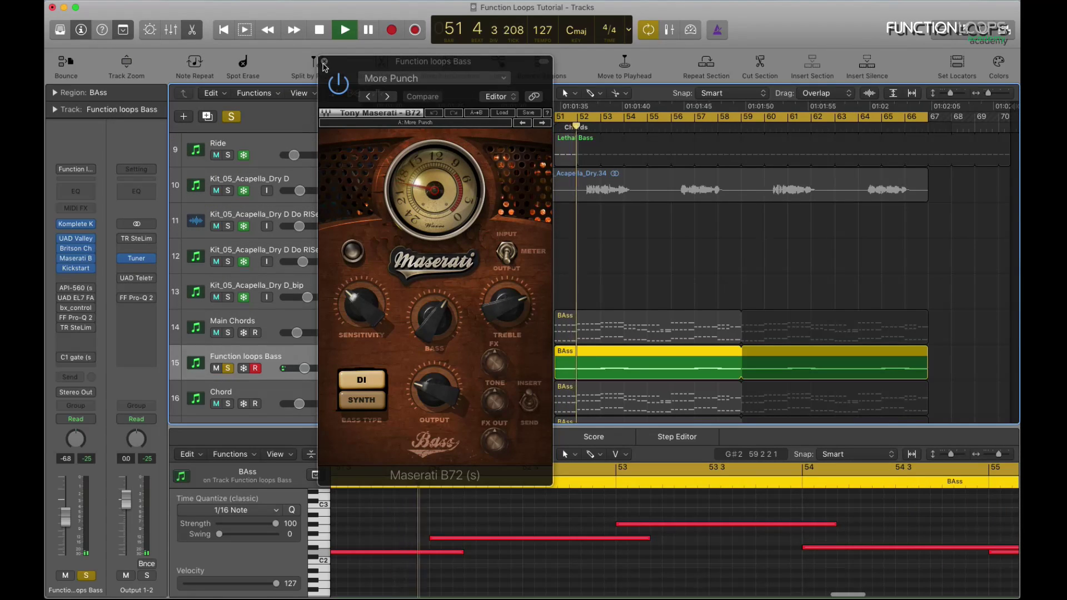
left_click(325, 62)
- Enable the API-560 equalizer on Function loops Bass and audition its Bass 3 preset during playback
left_click(75, 288)
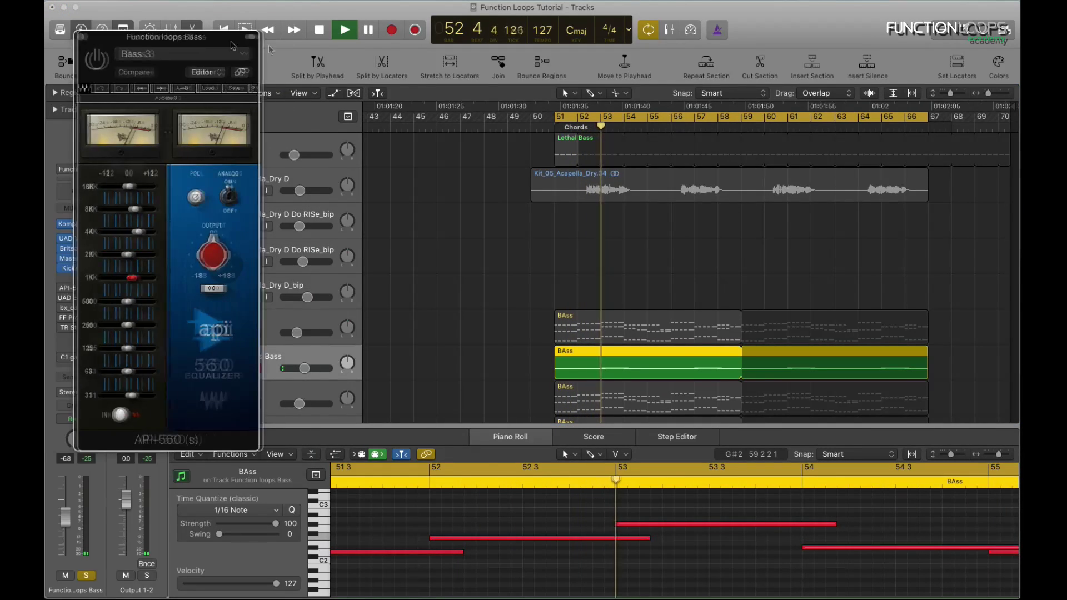
left_click_drag(89, 37, 398, 61)
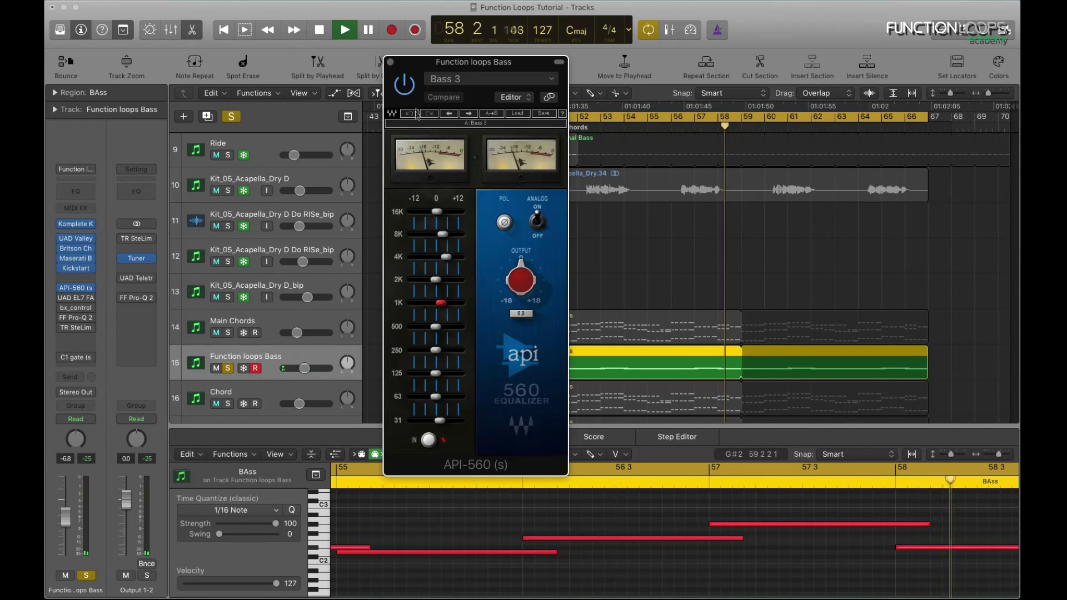
left_click(406, 85)
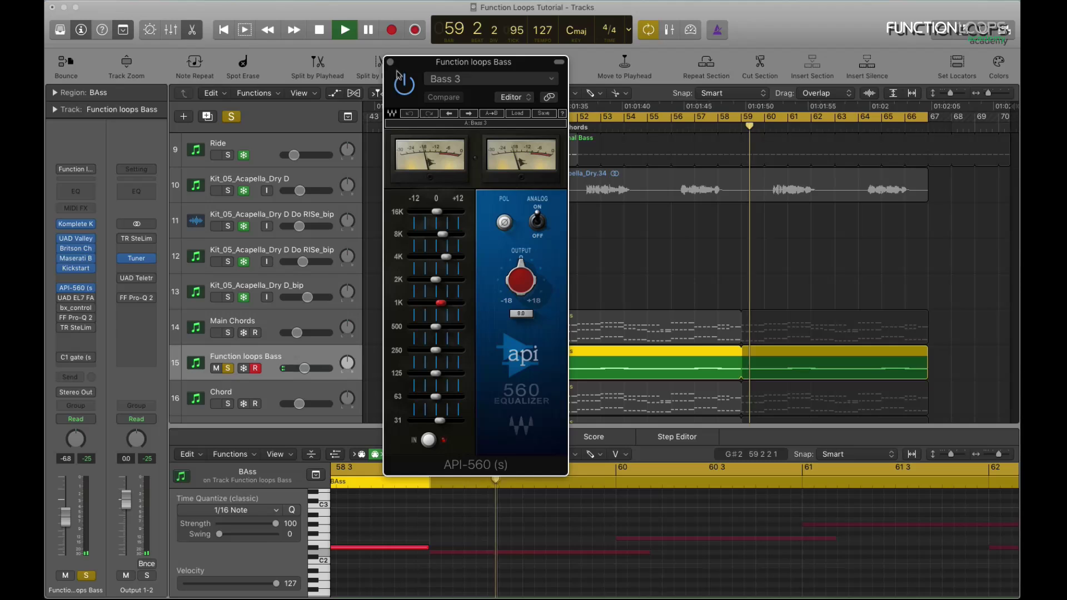
key("space")
left_click(72, 288)
- Enable the UAD EL7 FATSO Jr with its Thicker Bass preset on Function loops Bass and play the bass through it
left_click(93, 303)
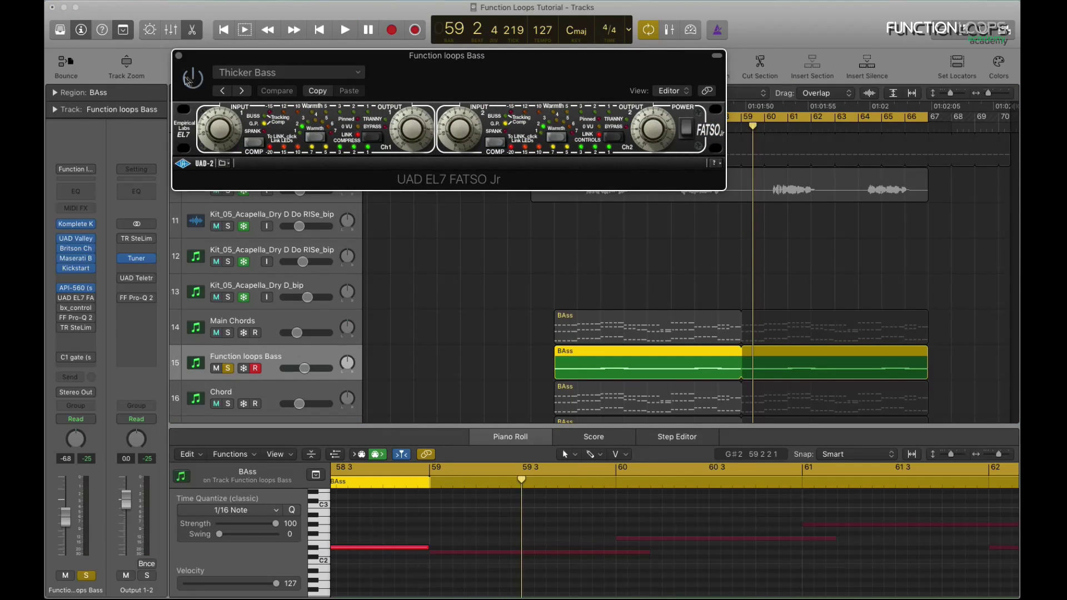
key("space")
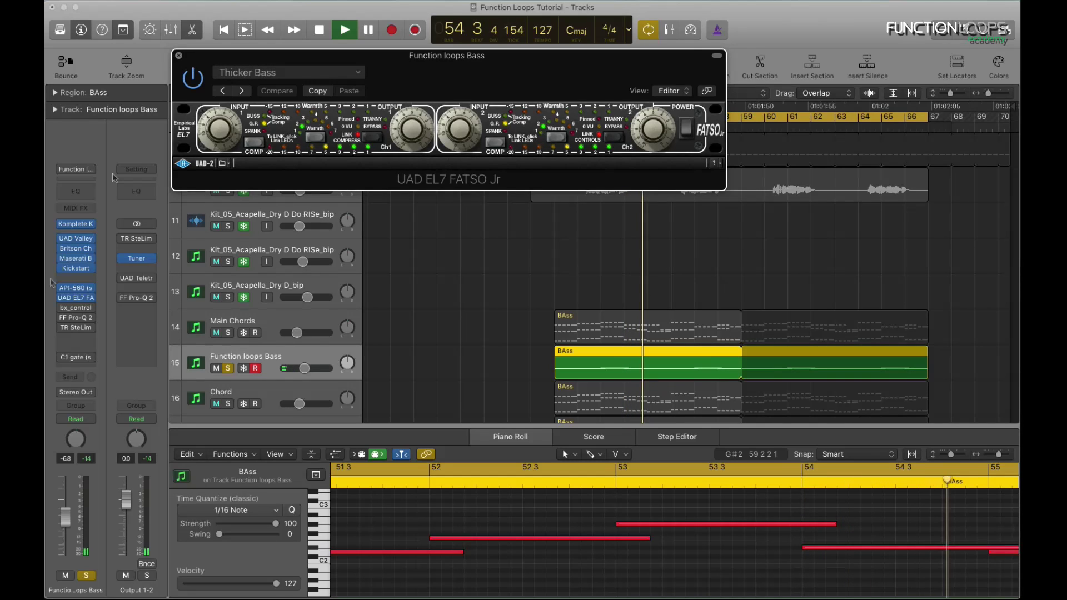
key("super+w")
- Enable bx_control V2 on Function loops Bass, listen to its 256 Hz Mono-Maker during playback, and close its window
left_click(75, 308)
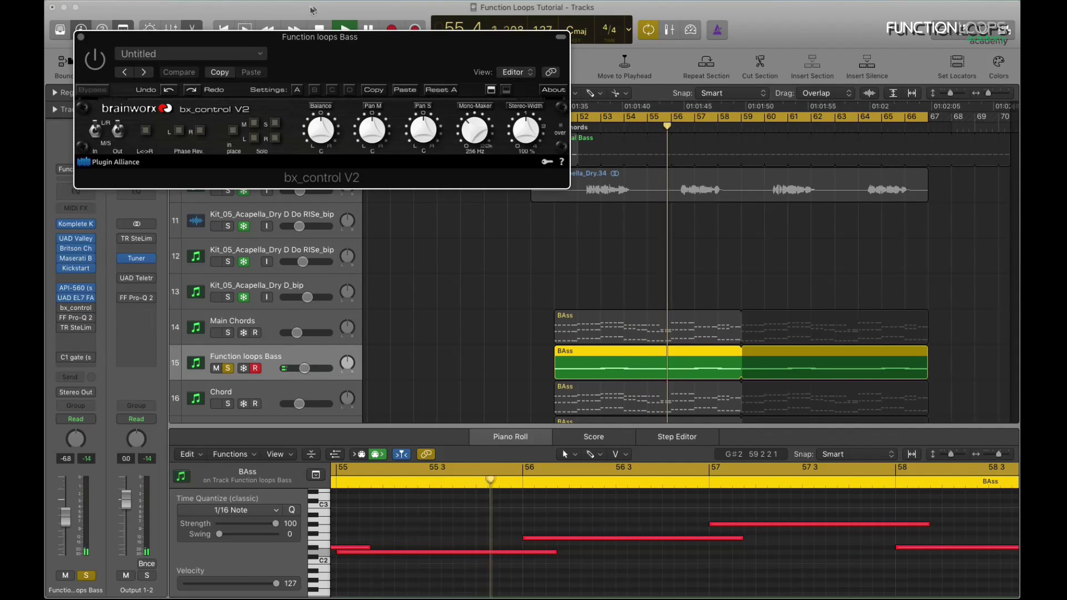
left_click_drag(345, 45, 468, 61)
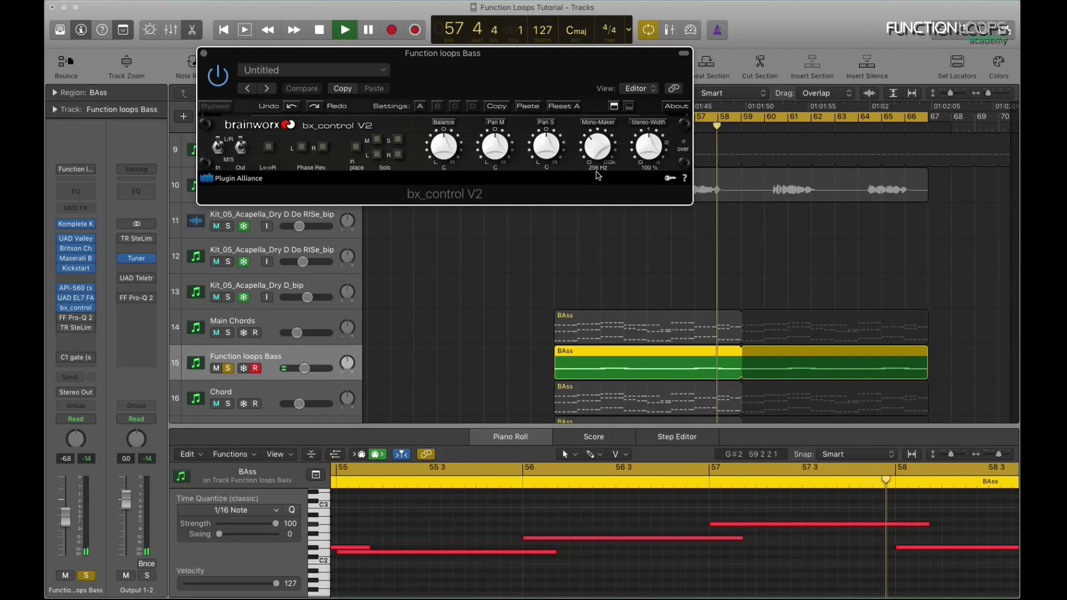
key("space")
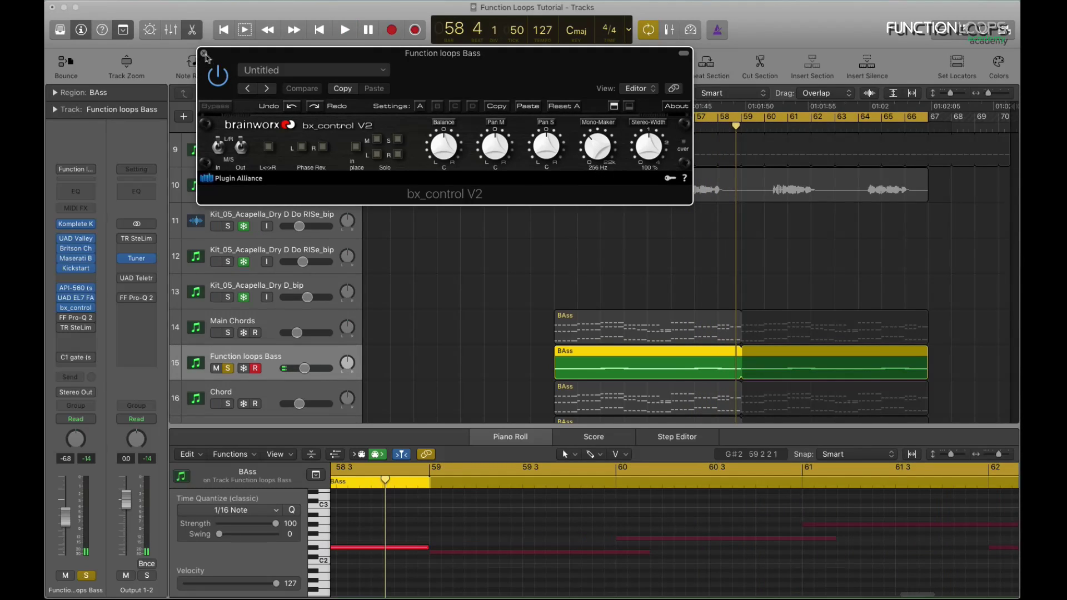
left_click(204, 53)
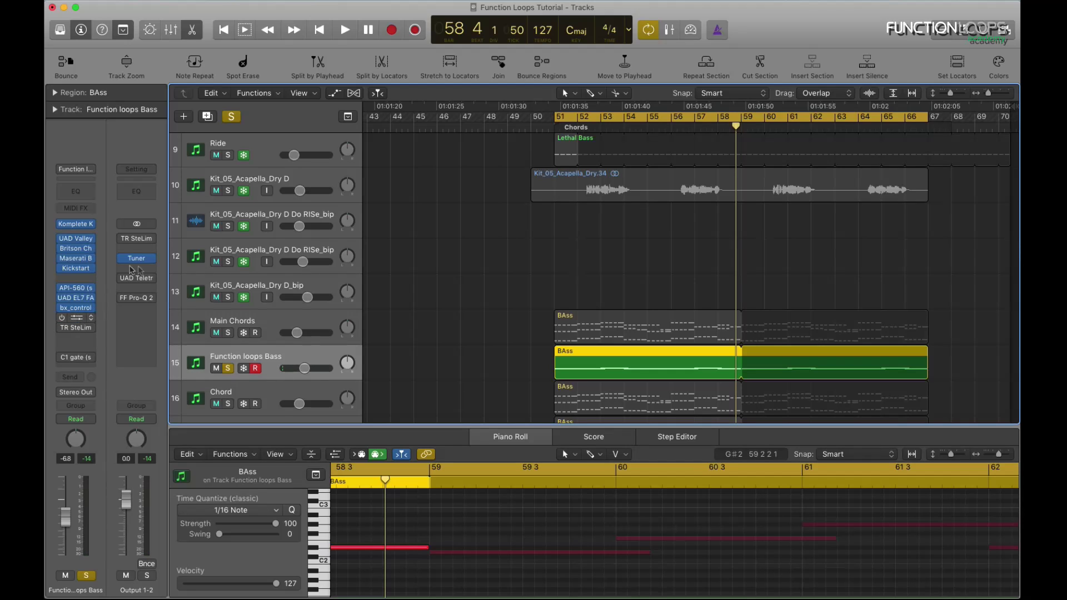
- Enable FabFilter Pro-Q 2 on Function loops Bass and solo its 268 Hz and 214 Hz notch bands during playback
left_click(76, 318)
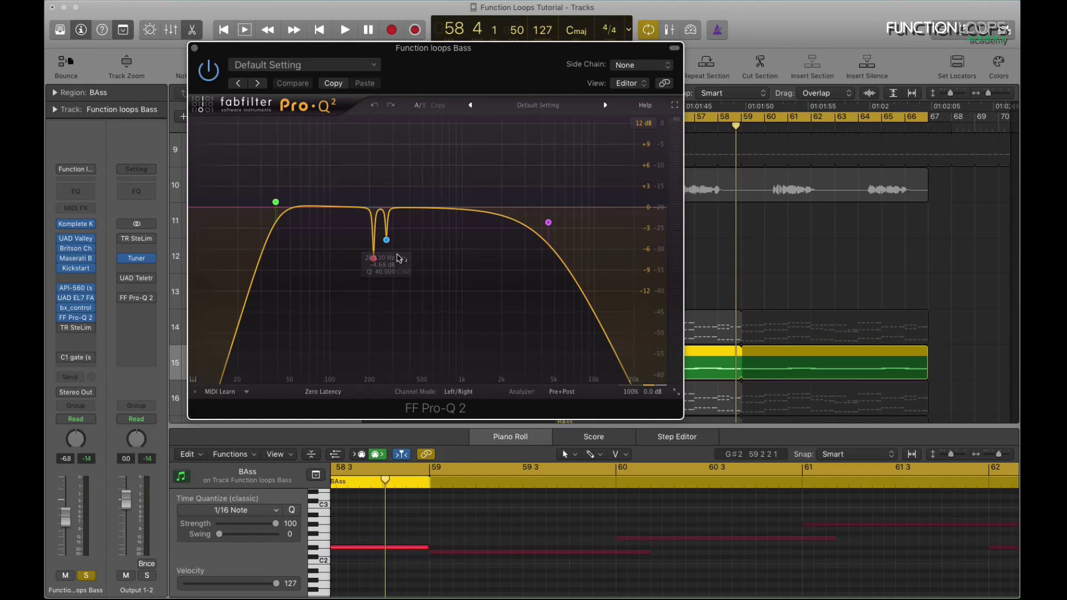
key("space")
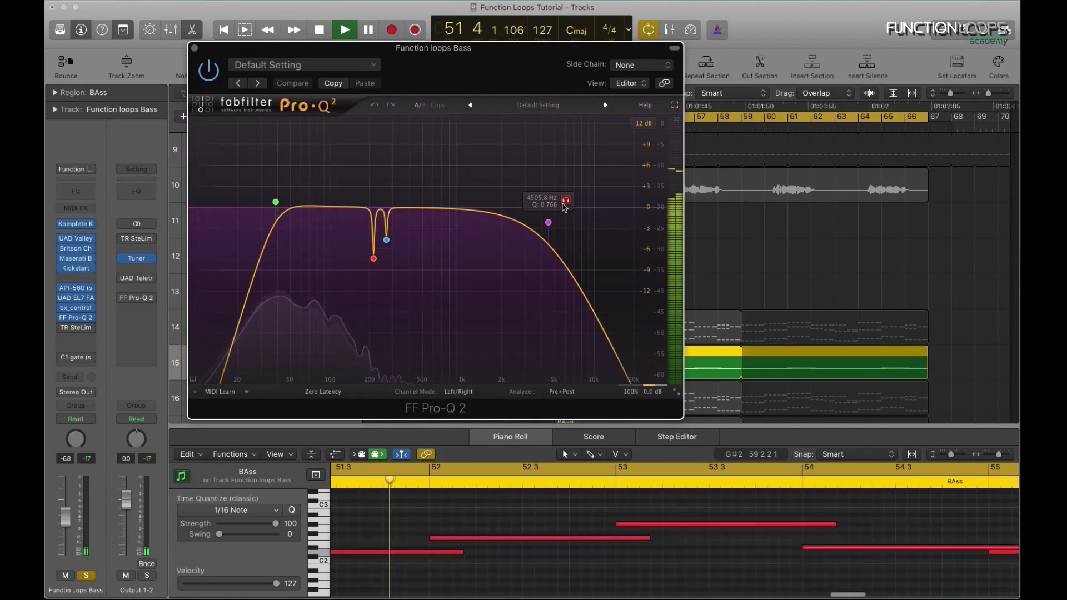
left_click(404, 260)
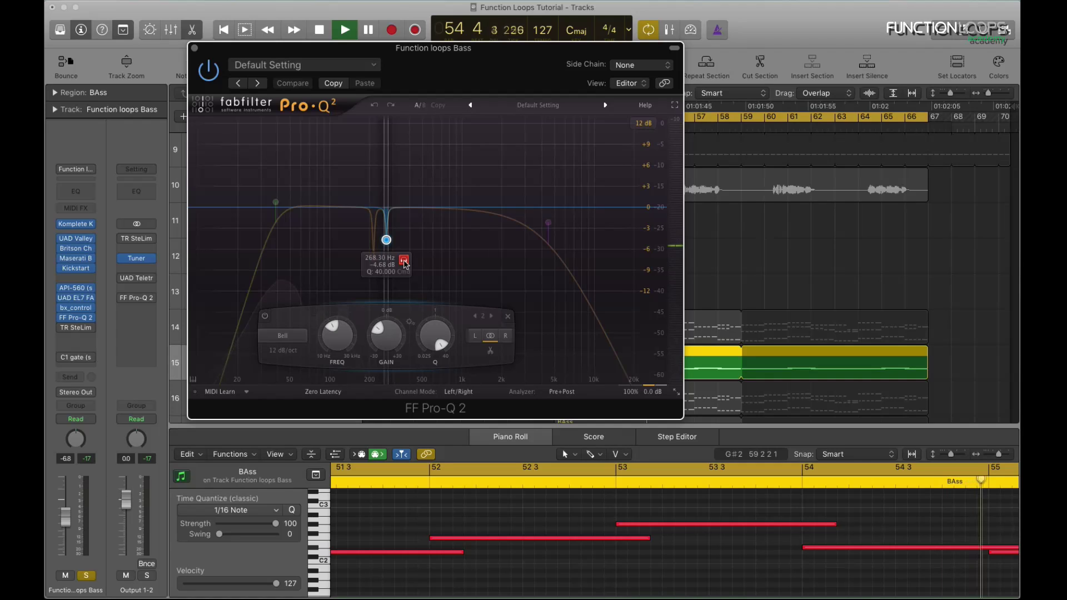
left_click(390, 280)
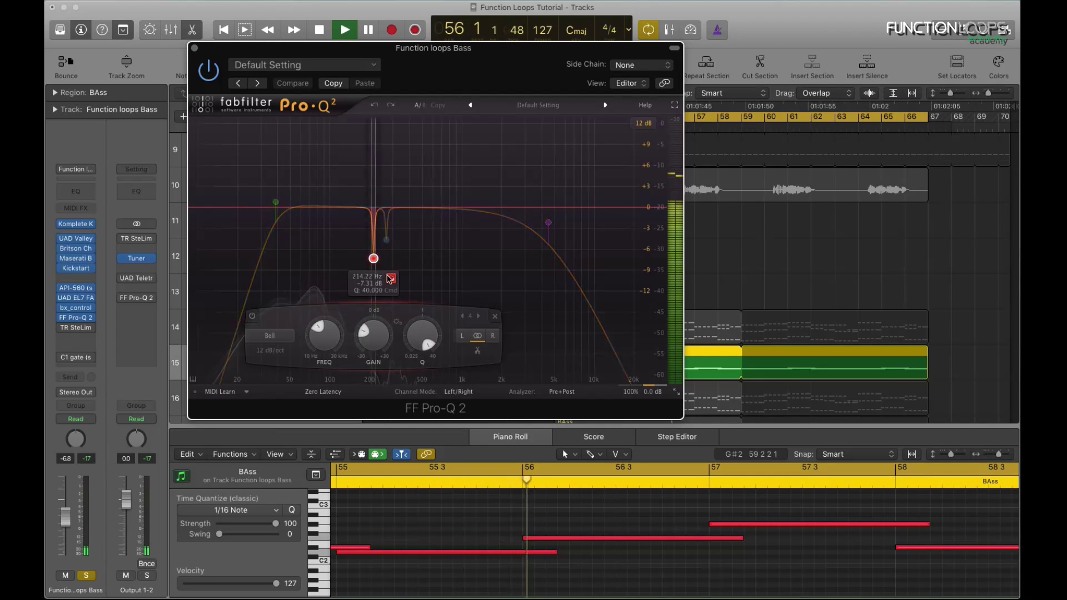
left_click(390, 279)
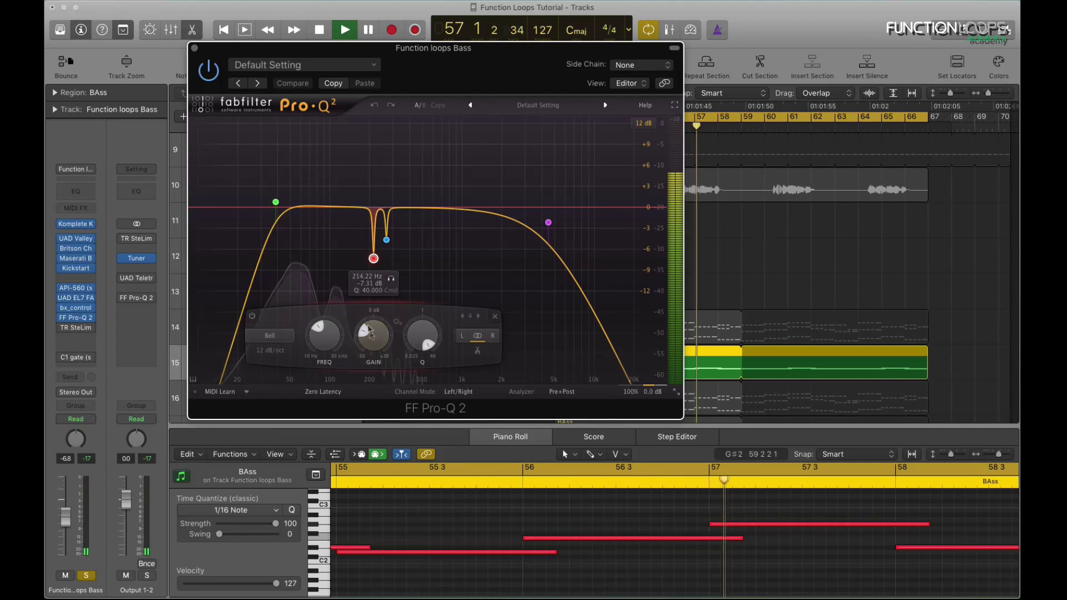
- Try boosting the 214 Hz band to +30 dB during playback, undo the boost, and close the equalizer
left_click_drag(368, 332, 368, 300)
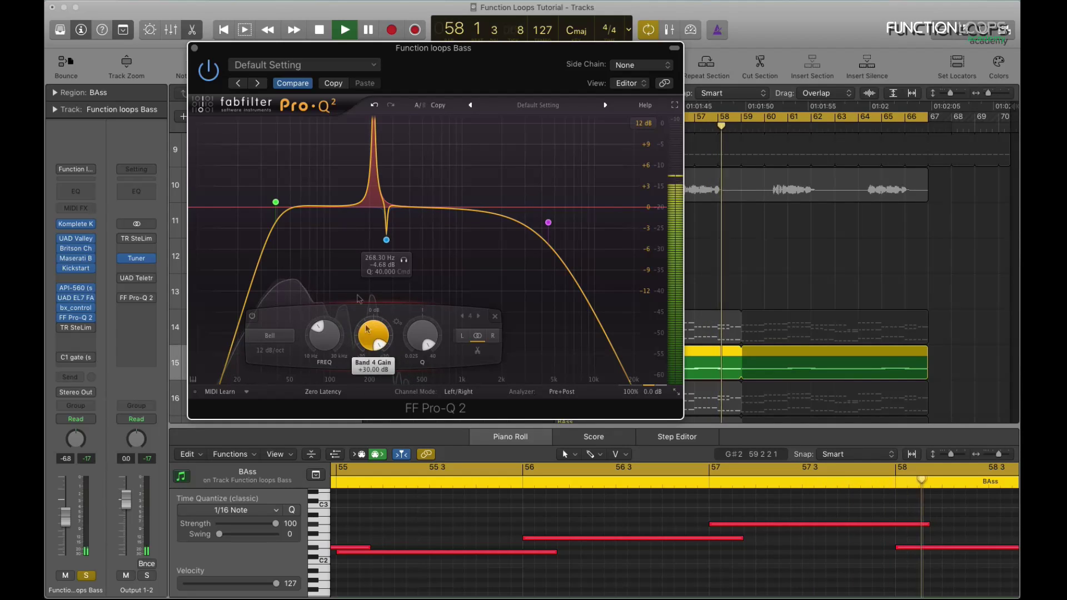
key("super+z")
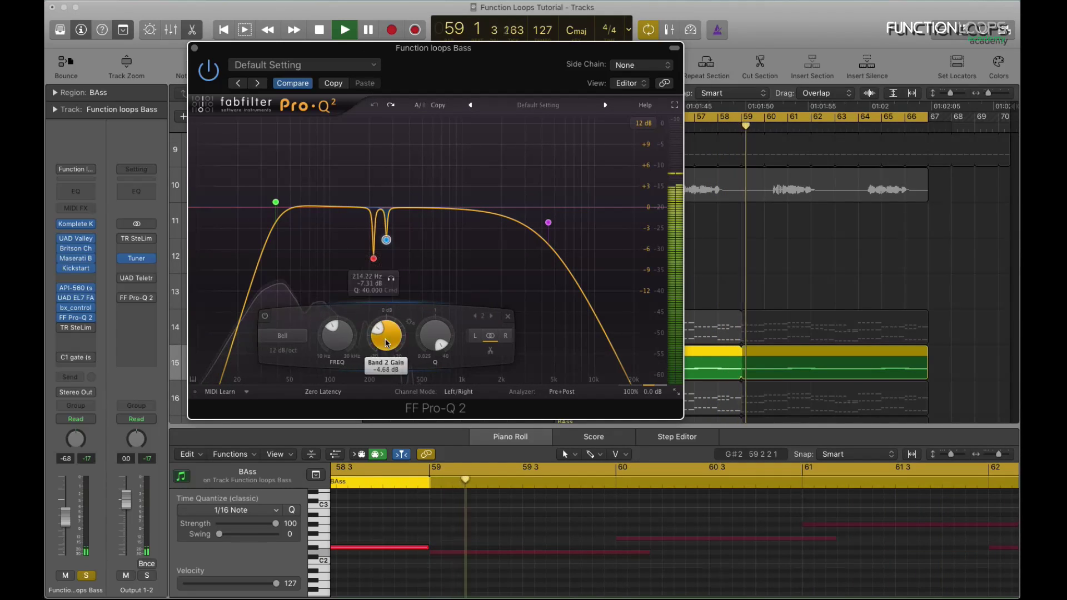
key("super+shift+z")
key("super+z")
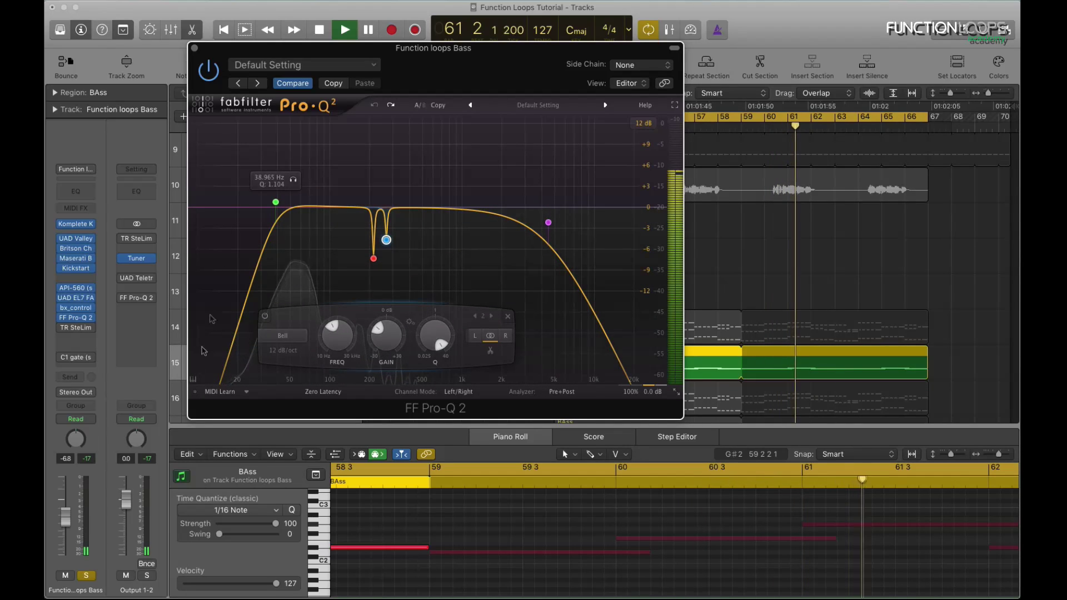
left_click(76, 317)
key("space")
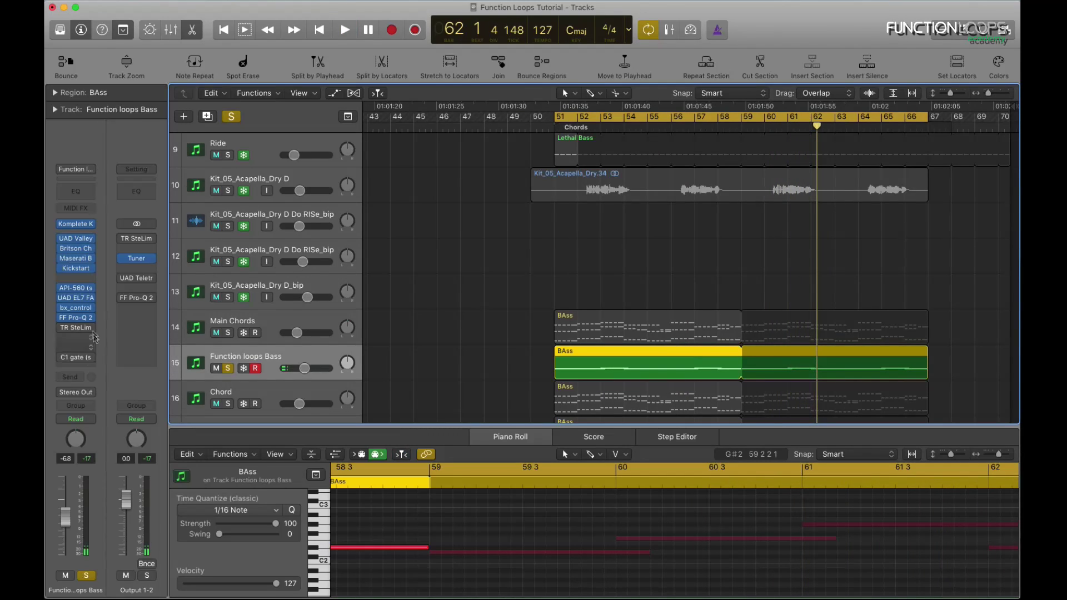
- Enable the T-RackS Stealth Limiter on Function loops Bass and play the bass through it
left_click(82, 332)
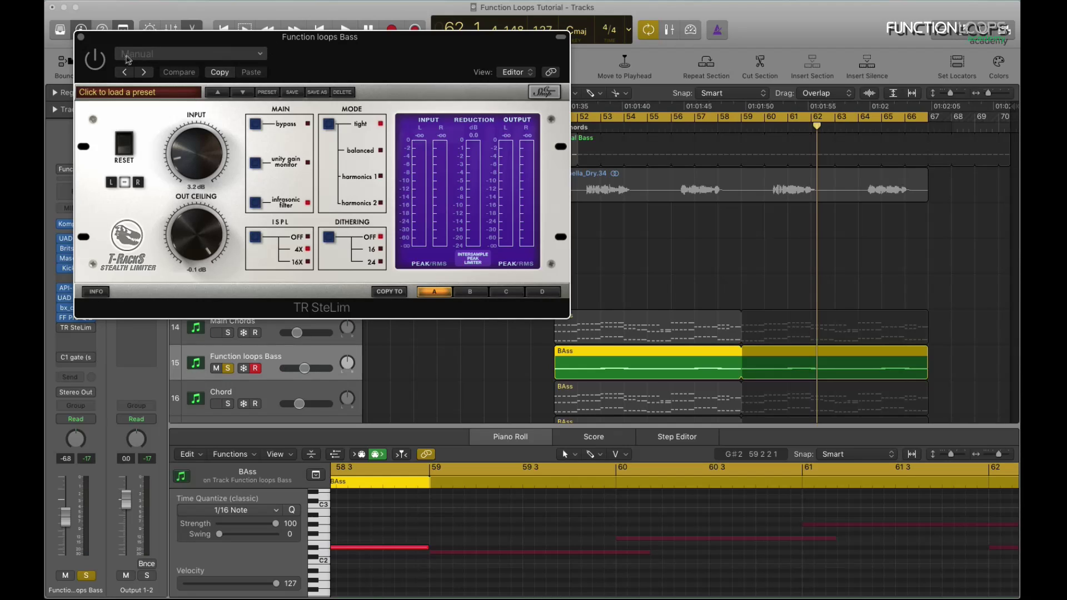
key("space")
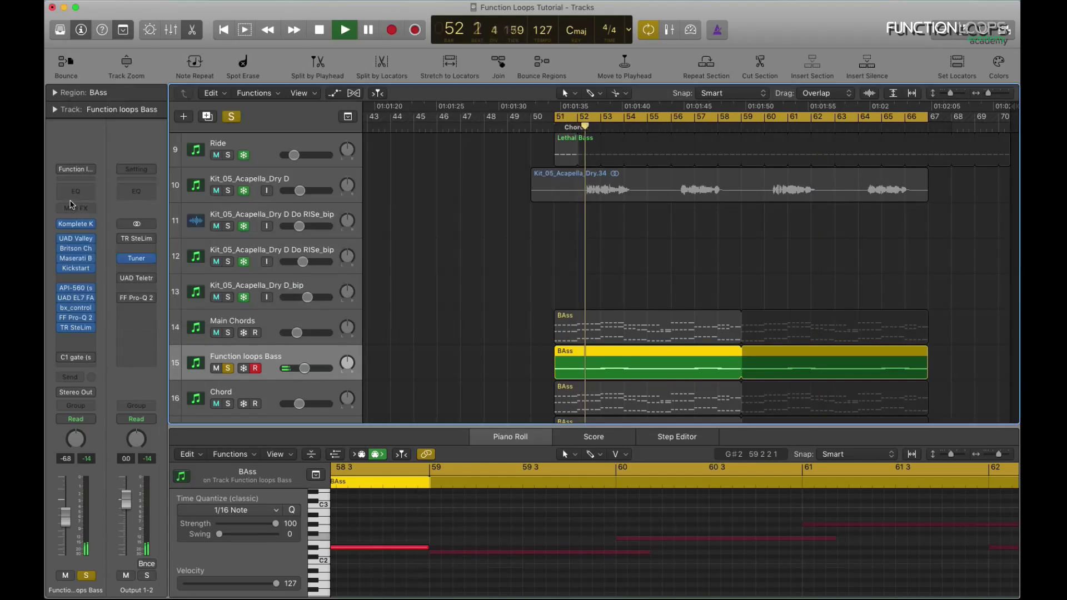
left_click(76, 328)
- Enable the C1 gate on Function loops Bass after inspecting its settings, and close its window
left_click(76, 357)
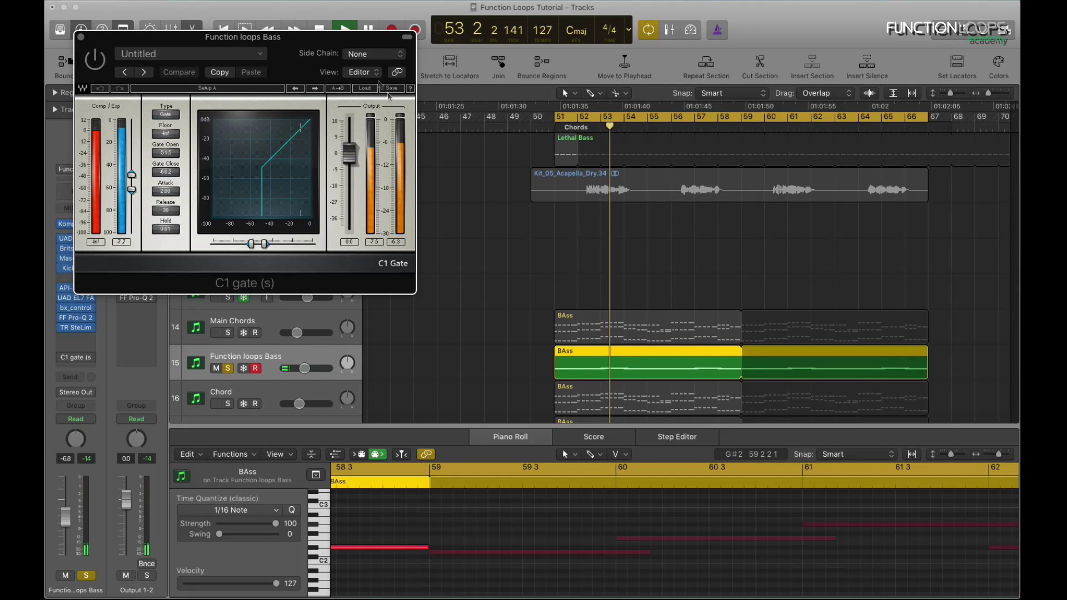
left_click_drag(311, 37, 563, 60)
left_click(305, 76)
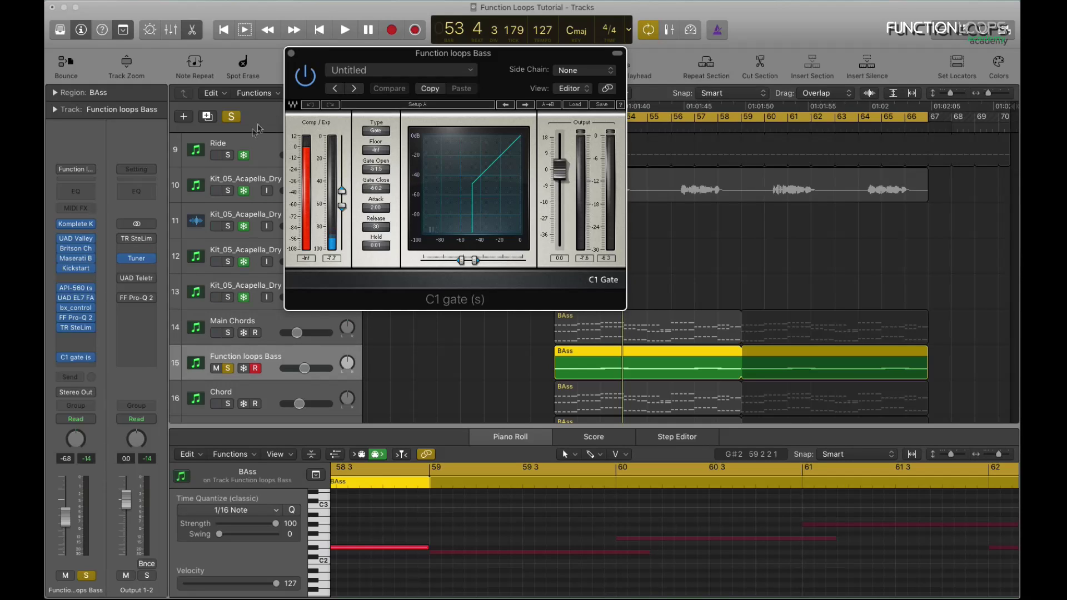
left_click(292, 54)
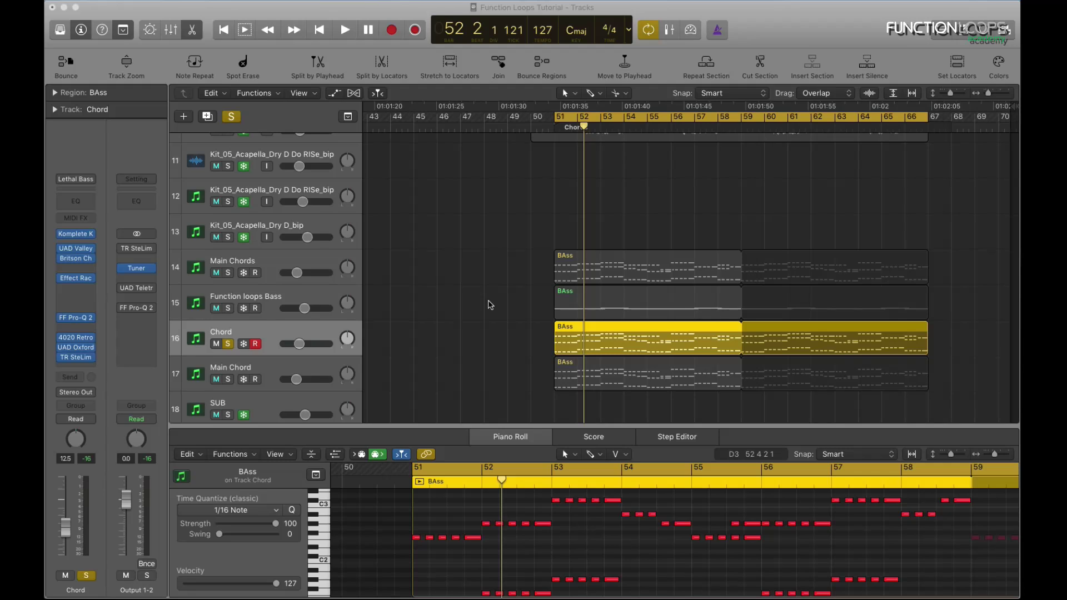
- Examine the Chord track's MIDI notes and its Spire LD TuttiFruti patch in Komplete Kontrol, playing the chords
scroll(489, 311, "down", 1)
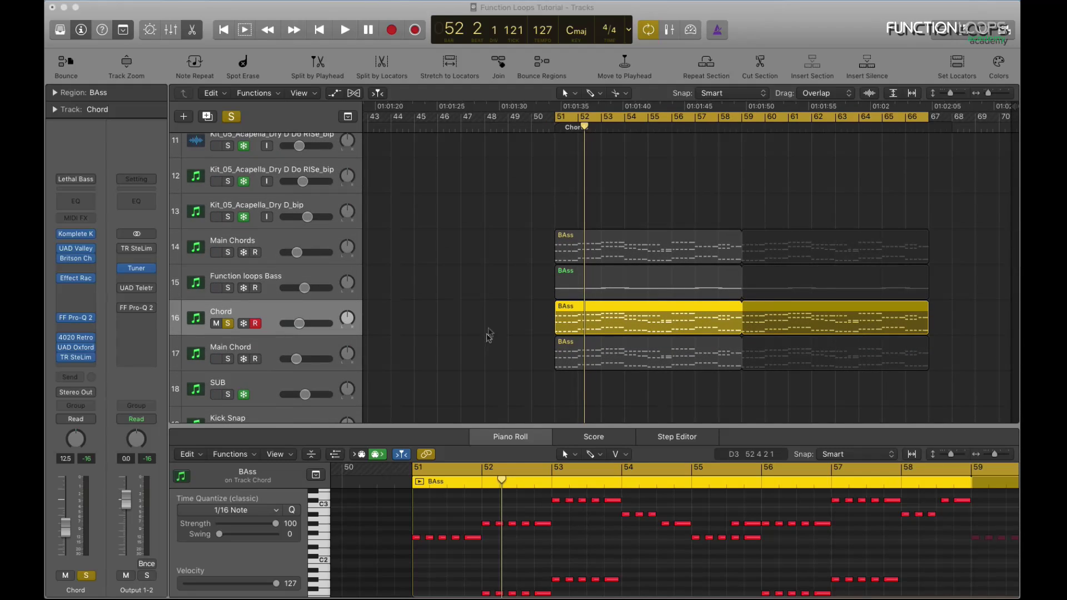
scroll(500, 521, "up", 3)
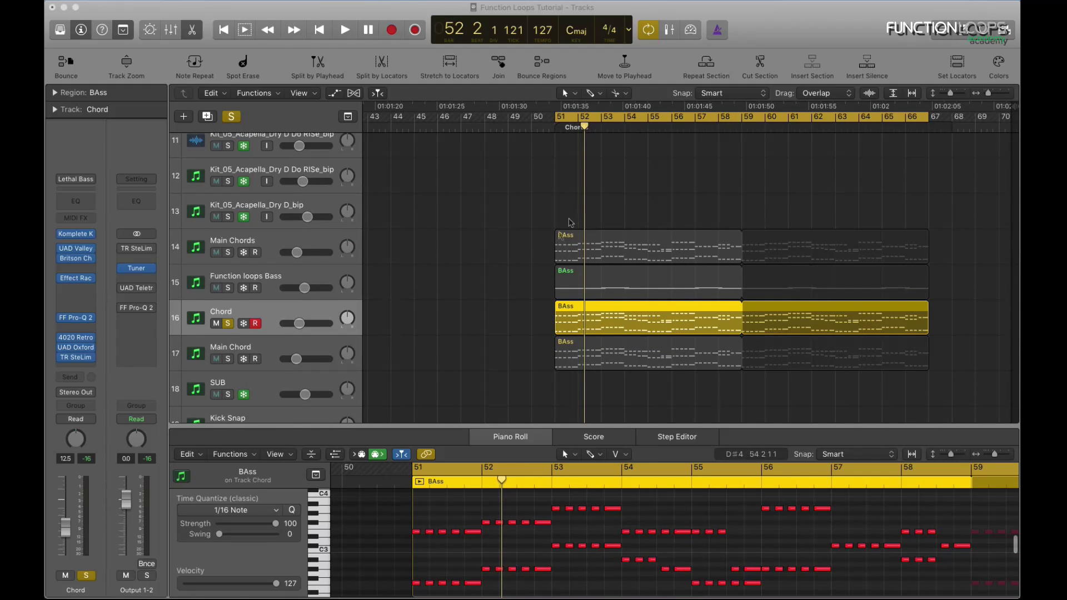
left_click(76, 239)
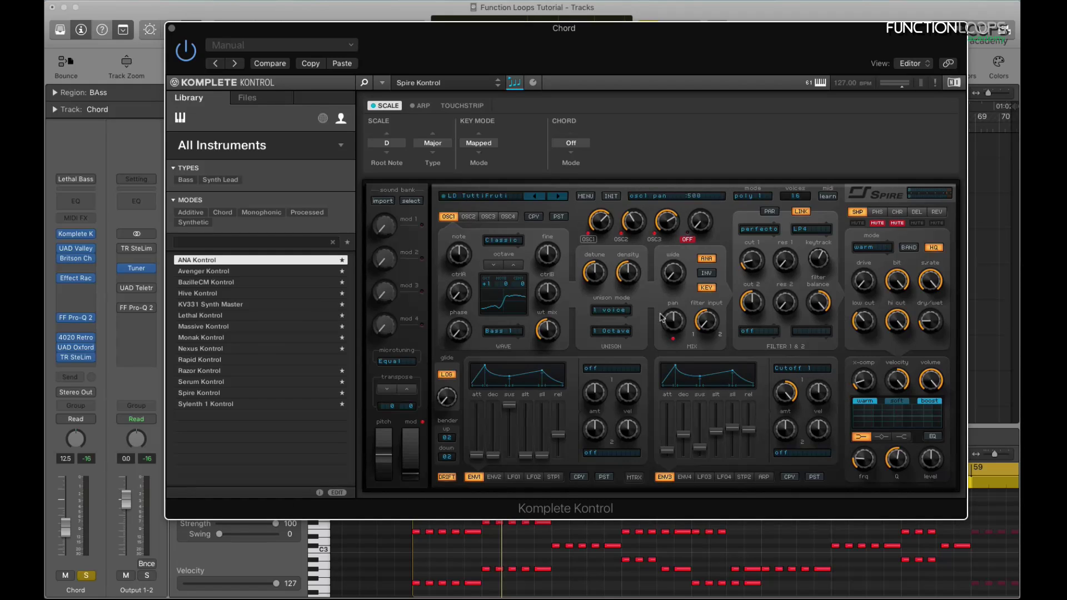
key("space")
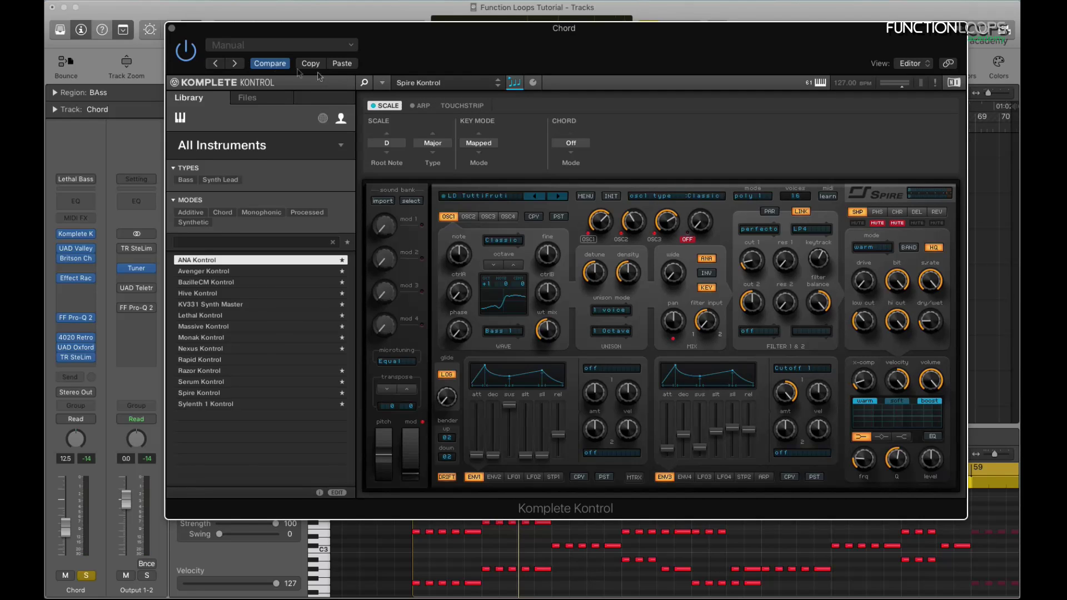
left_click(173, 29)
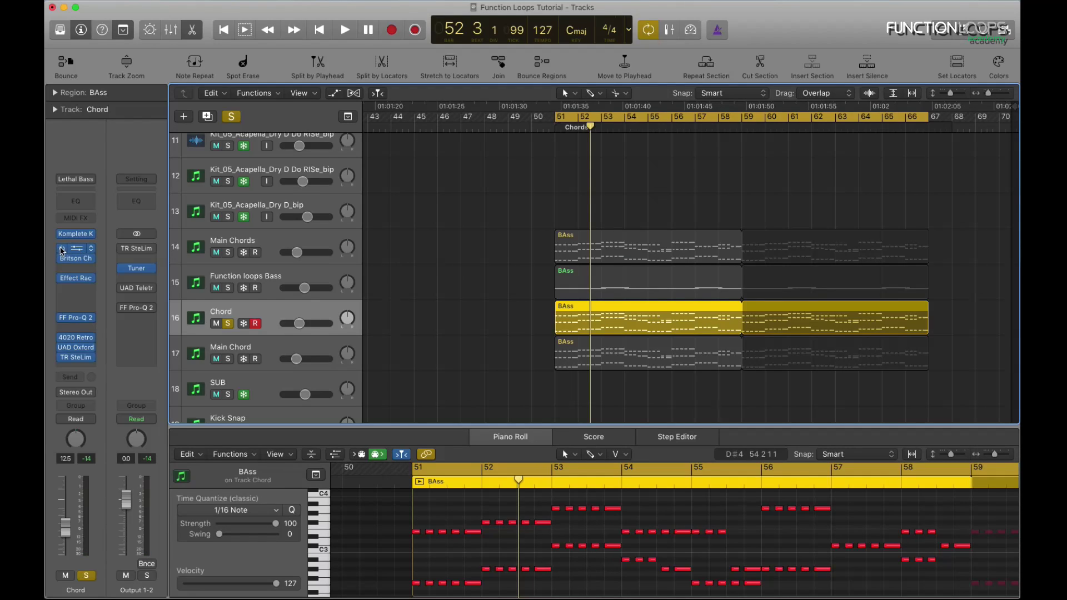
- Bypass all insert effects on the Chord track and play the dry chord sound
left_click_drag(62, 250, 65, 359)
key("space")
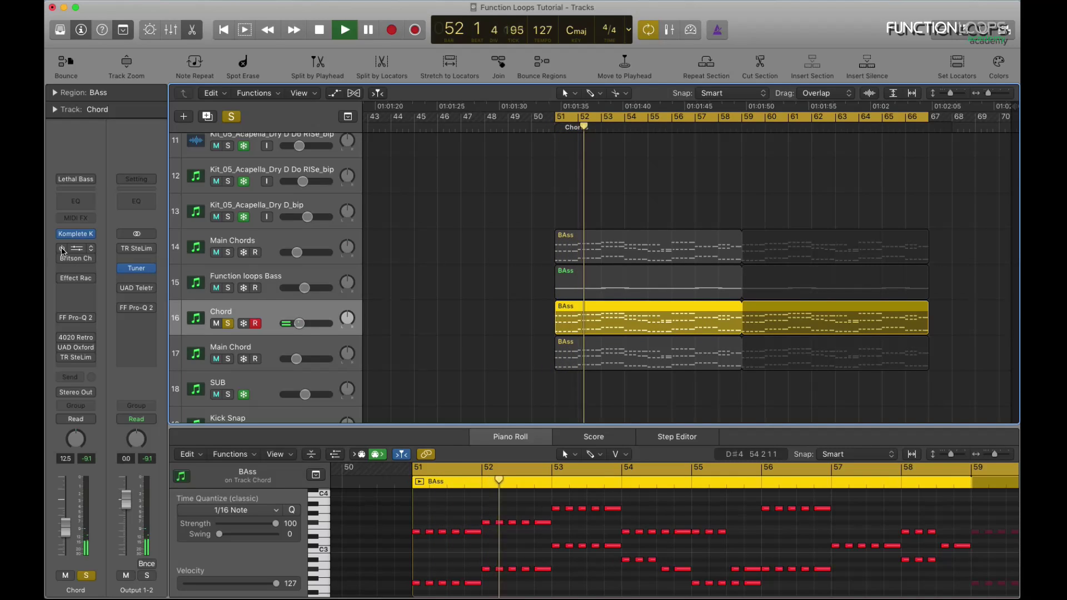
key("space")
- Enable the UAD Valley People Dyna-mite on the Chord track and play the chords through its limiting
left_click(77, 251)
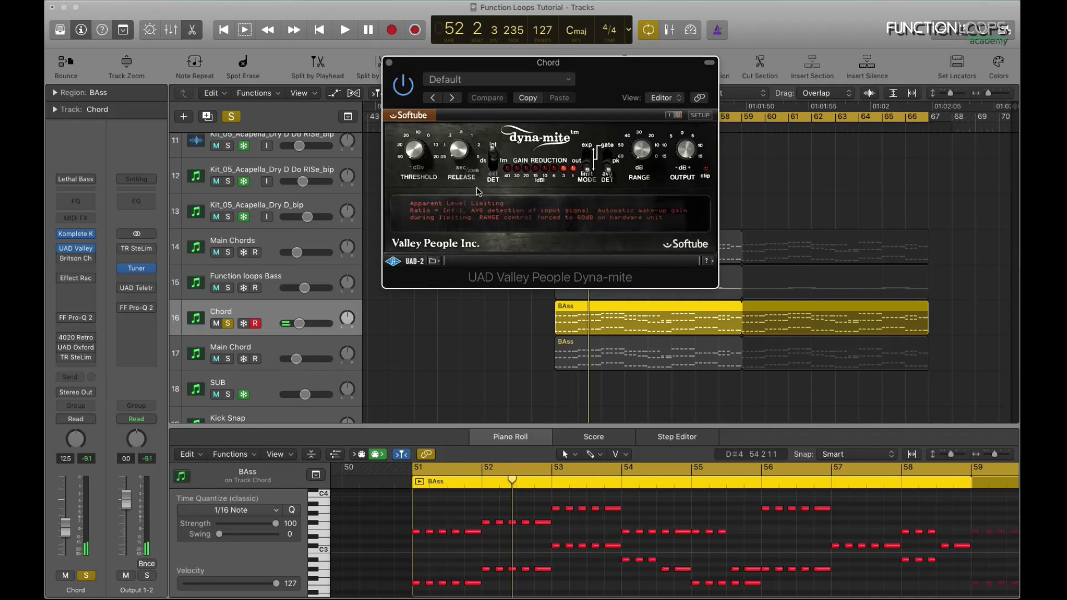
key("space")
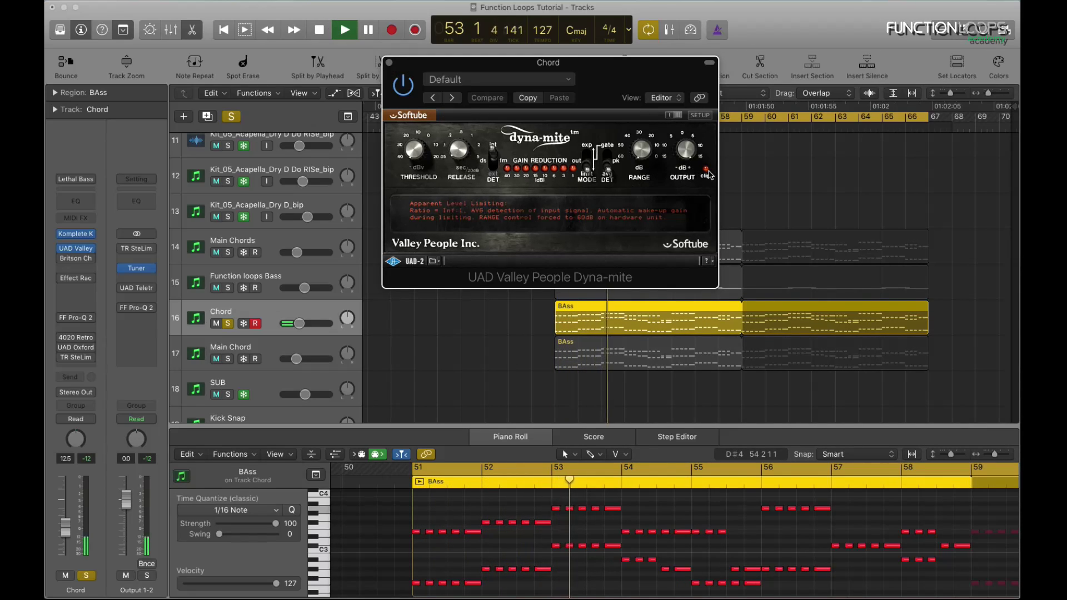
key("space")
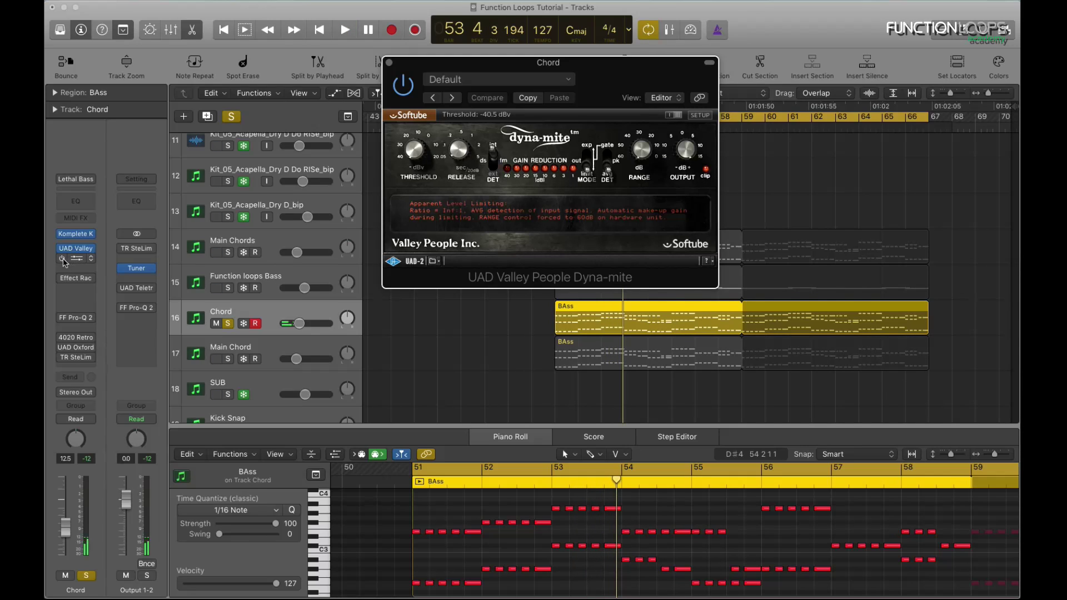
- Enable Britson Channel on the Chord track, show its settings, and play the chords through it
left_click(87, 262)
left_click(89, 265)
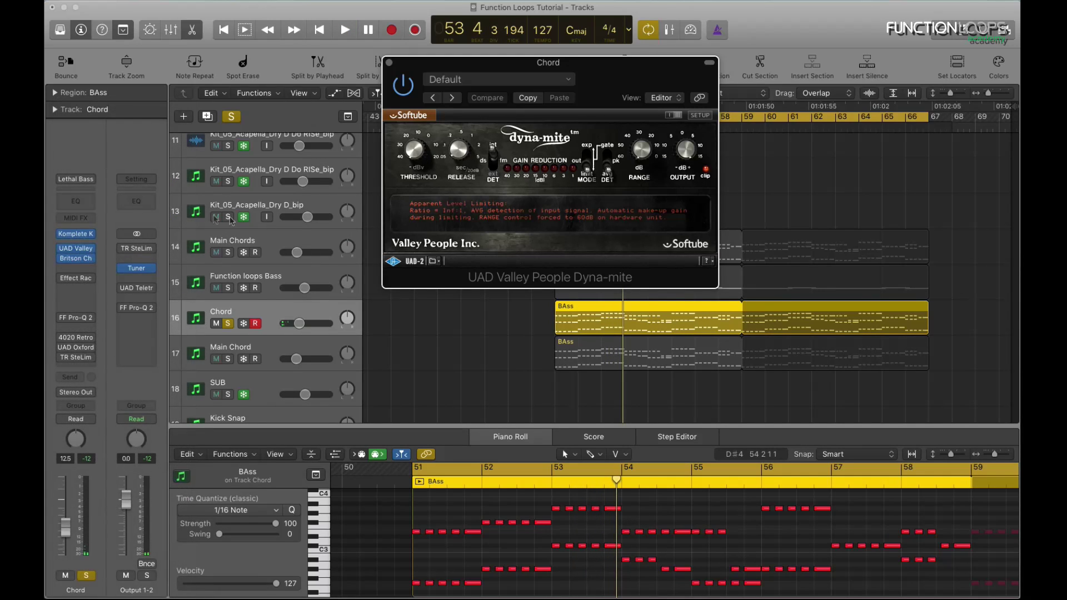
left_click(88, 257)
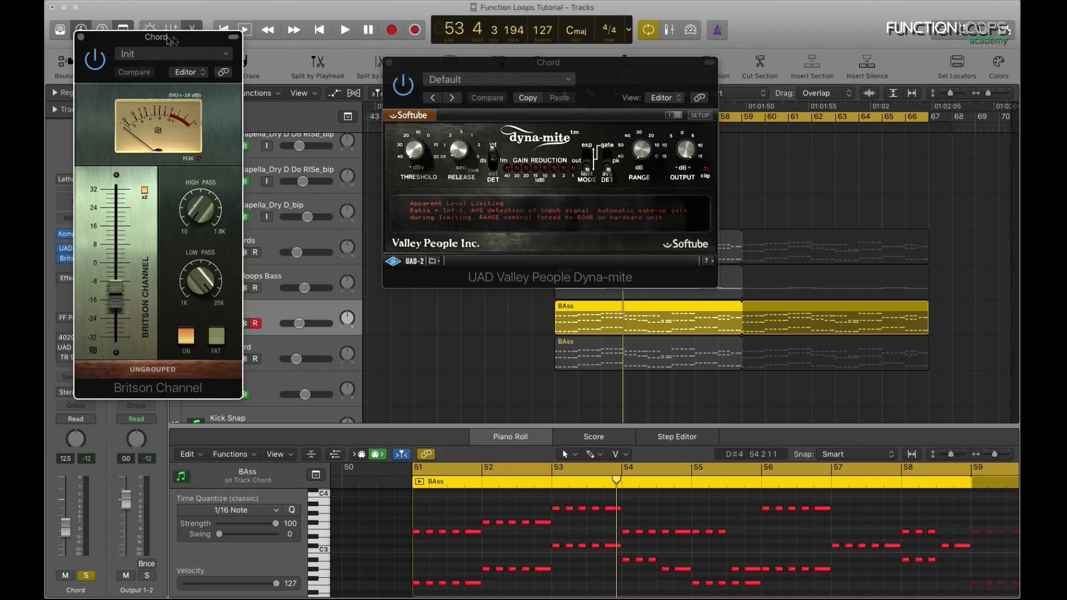
left_click_drag(139, 85, 570, 156)
key("space")
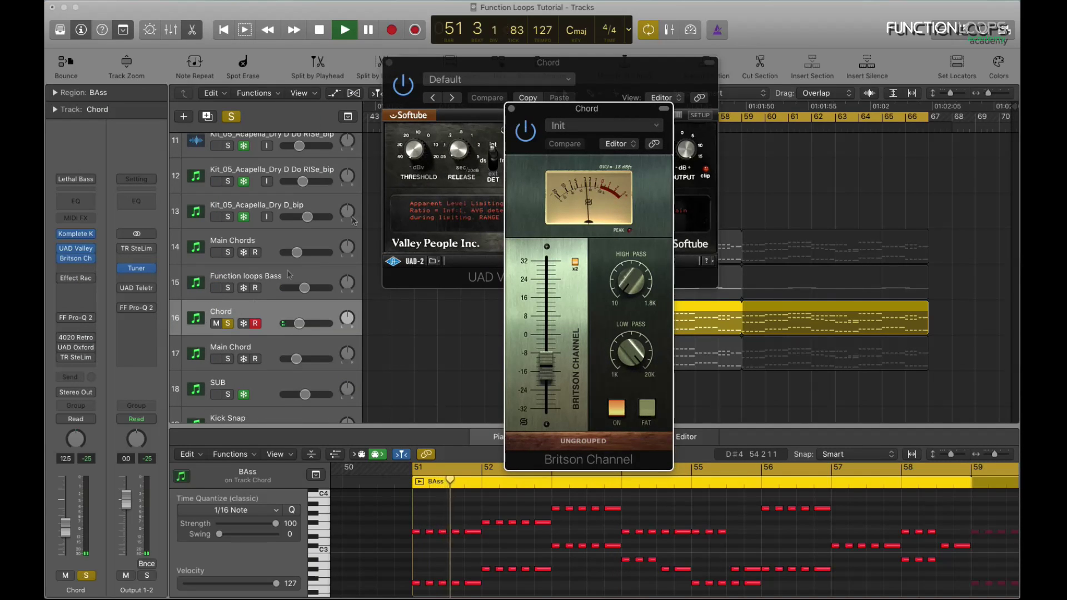
key("space")
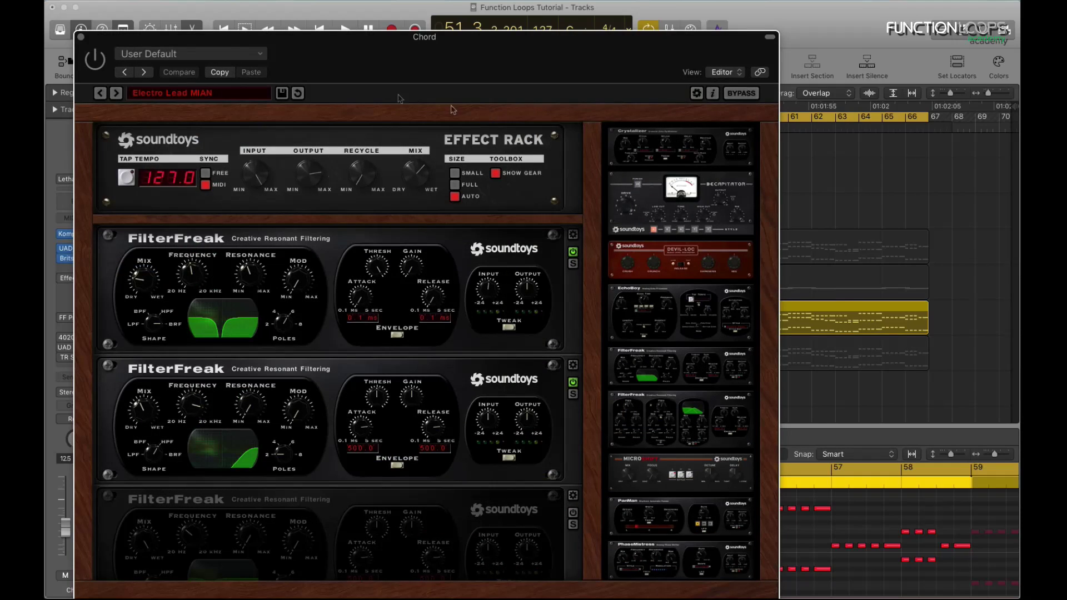
- Enable the Soundtoys Effect Rack with its Electro Lead MIAN preset on Chord, and close the open plug-in windows
left_click_drag(233, 42, 335, 20)
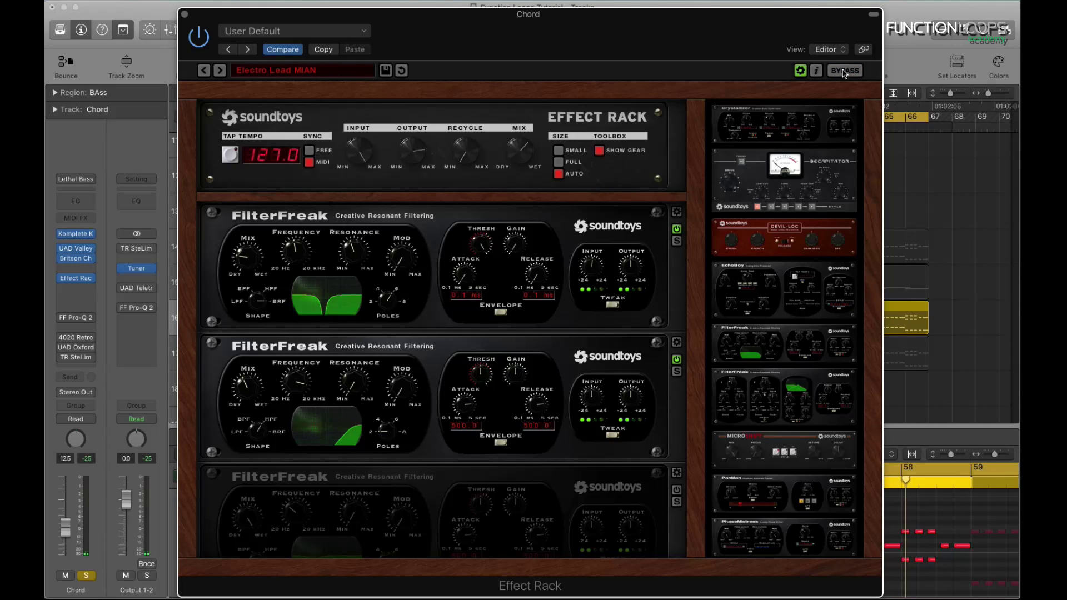
left_click(84, 278)
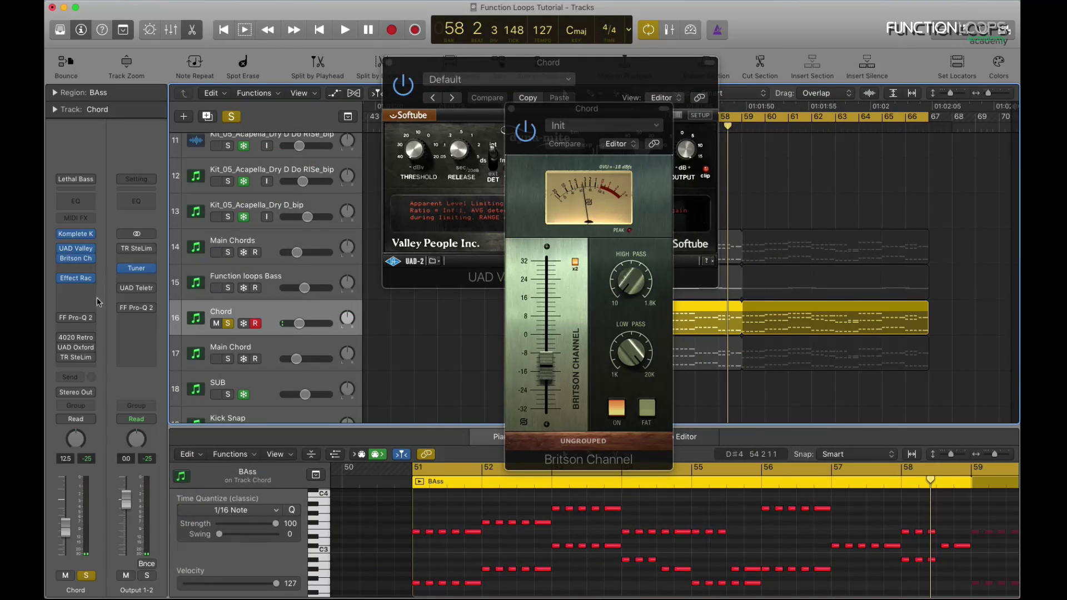
left_click(389, 62)
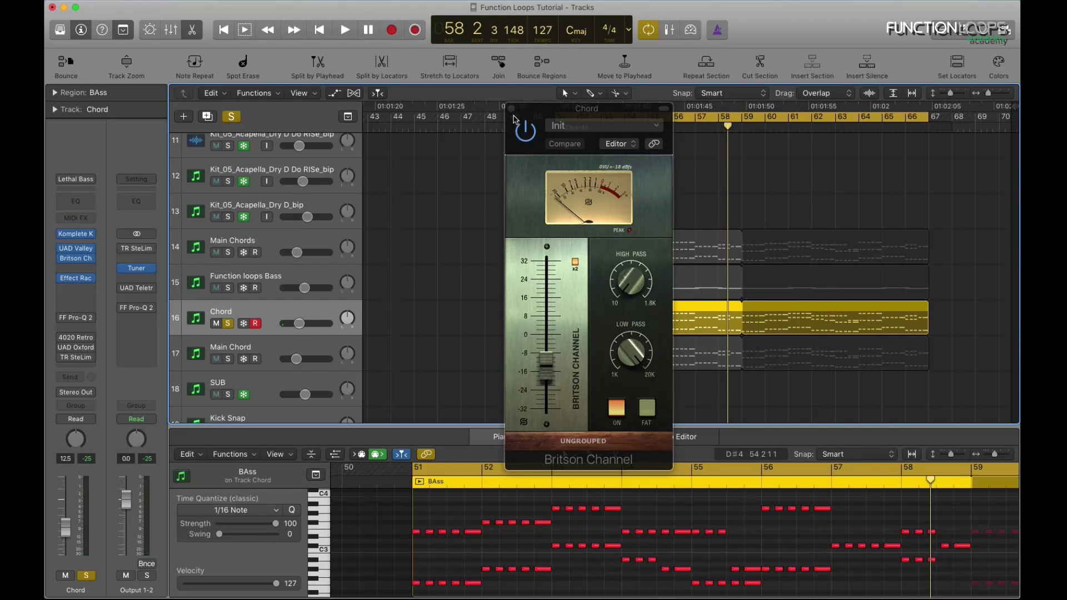
left_click(511, 109)
- Open the FabFilter Pro-Q 2 on the Chord track, enable it and play the chords through the EQ
left_click(81, 320)
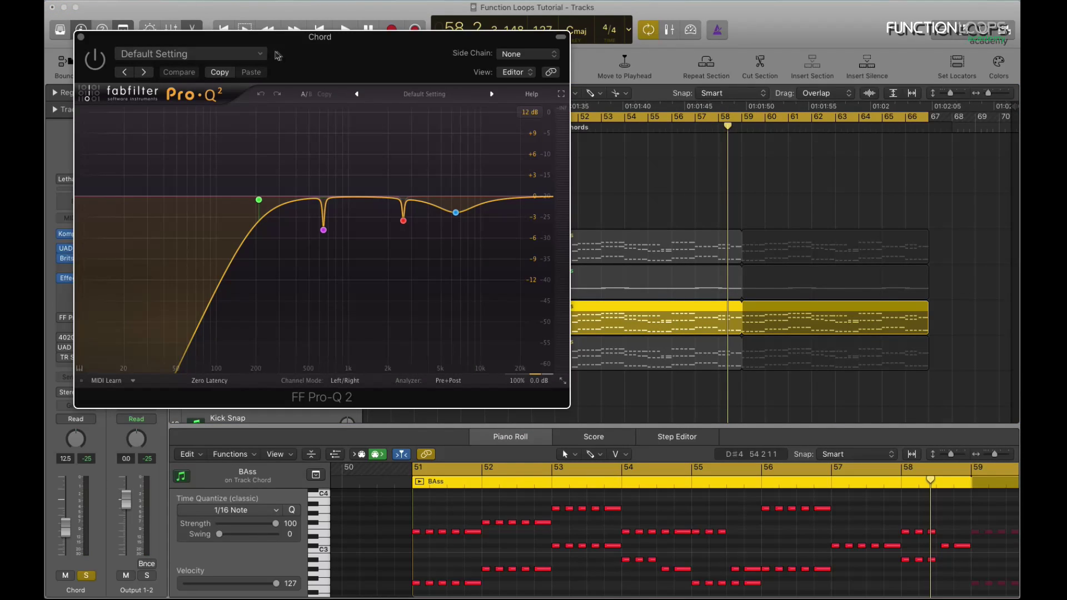
left_click_drag(328, 46, 455, 56)
key("space")
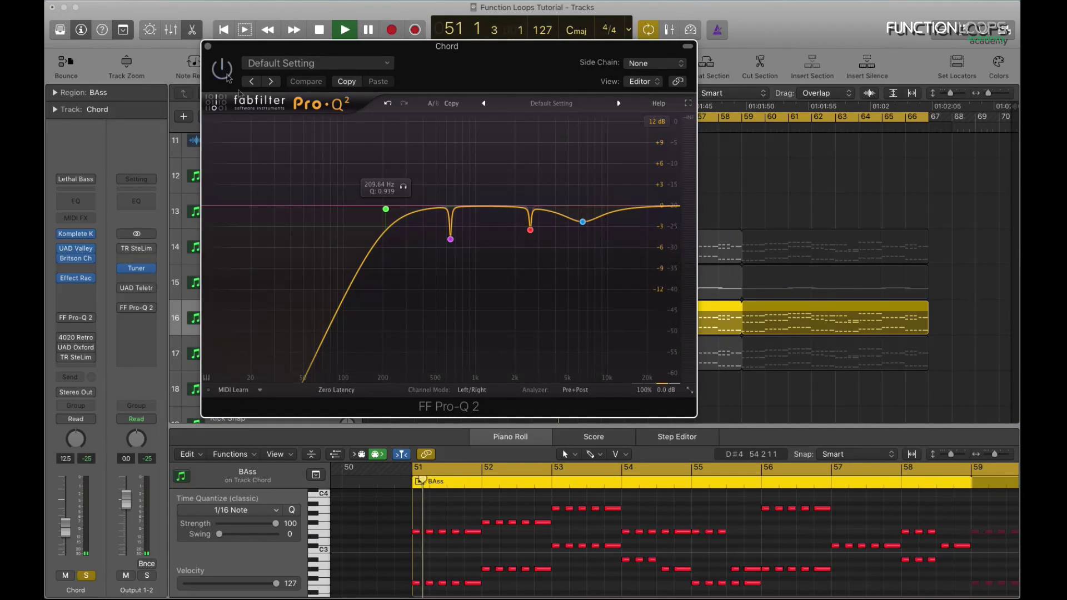
key("super+z")
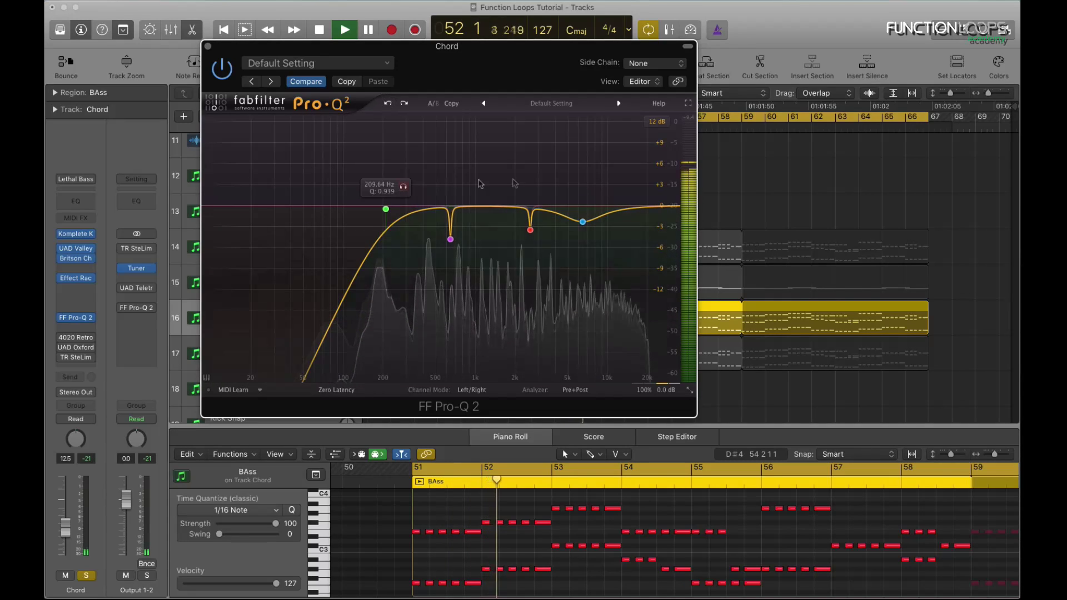
- Solo the individual Pro-Q 2 cut bands on the Chord track during playback, and close the EQ
left_click(450, 239)
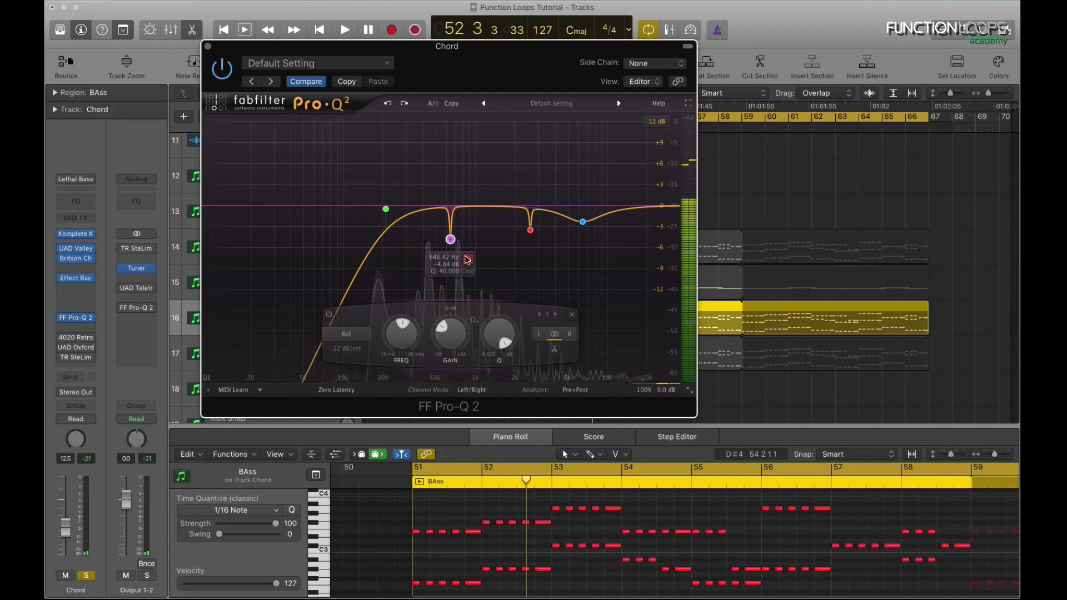
key("space")
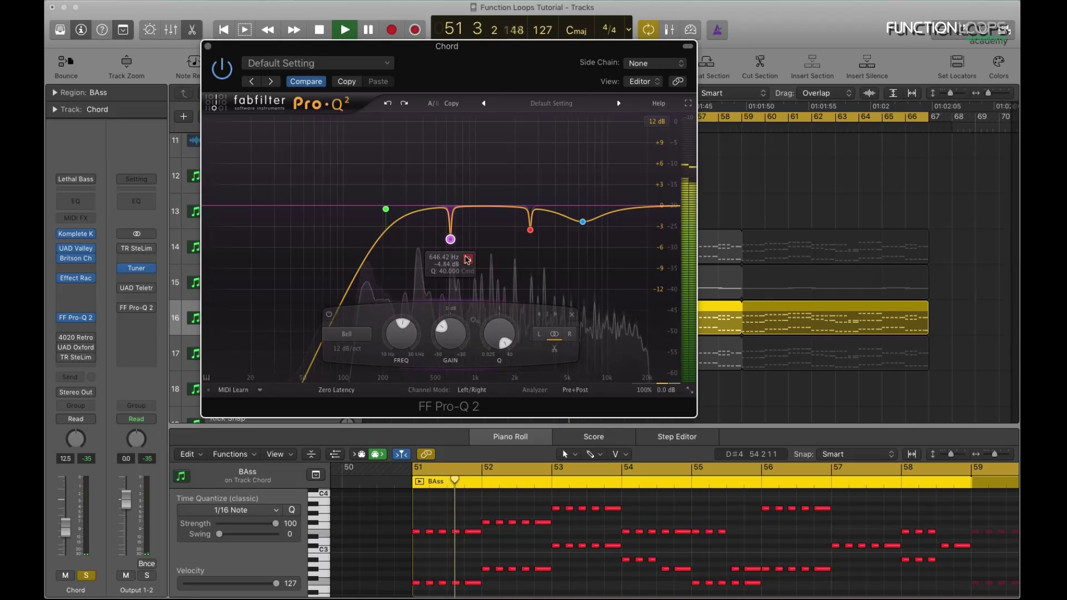
left_click_drag(468, 260, 468, 260)
left_click_drag(547, 253, 601, 243)
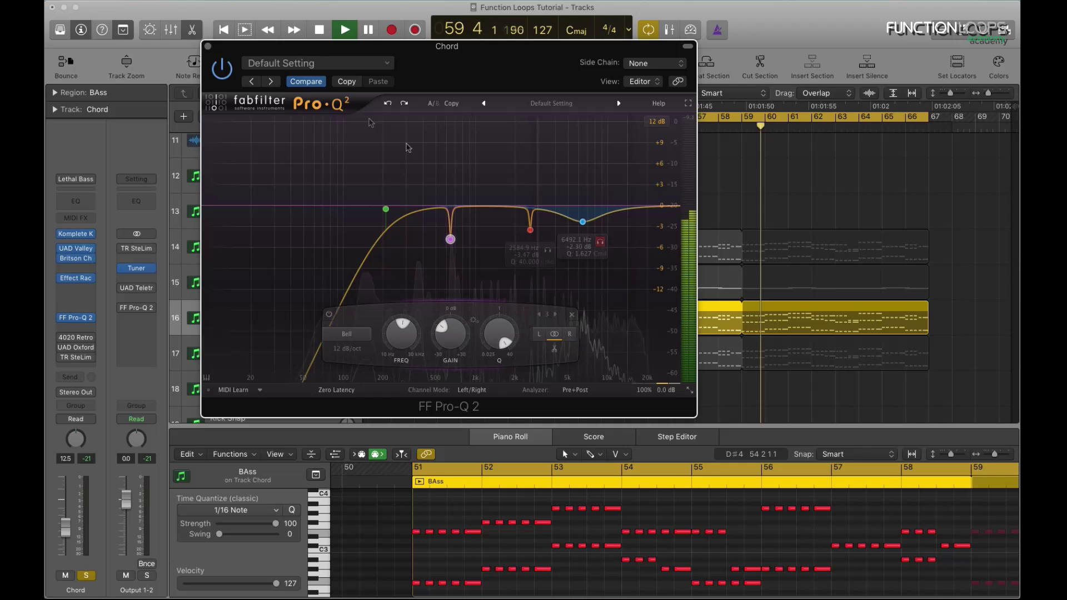
left_click(208, 47)
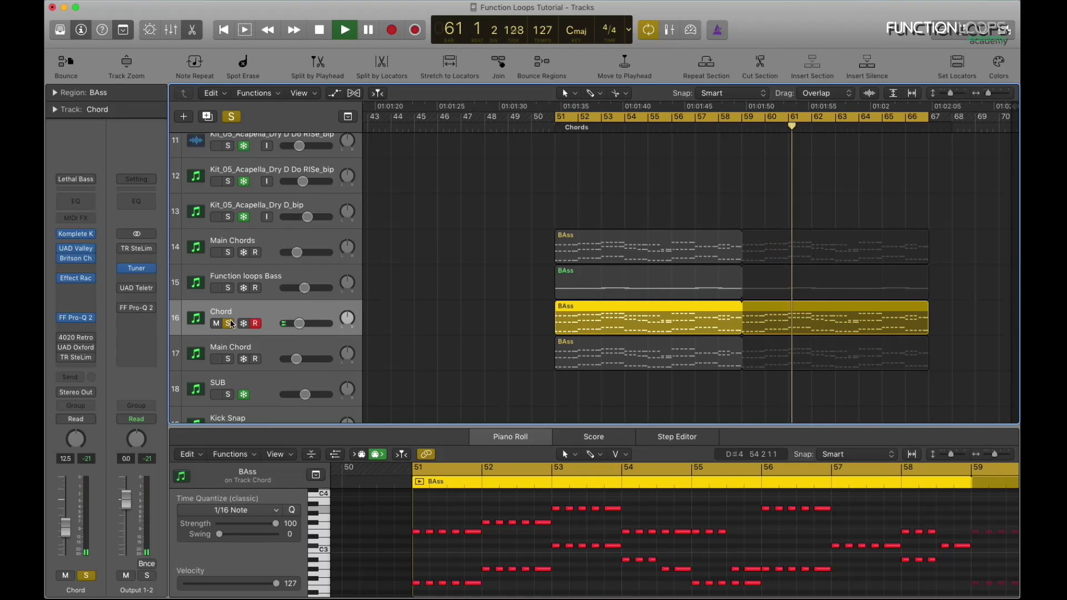
- Enable the McDSP 4020 Retro EQ on the Chord track and play the chords through it
left_click(90, 341)
key("space")
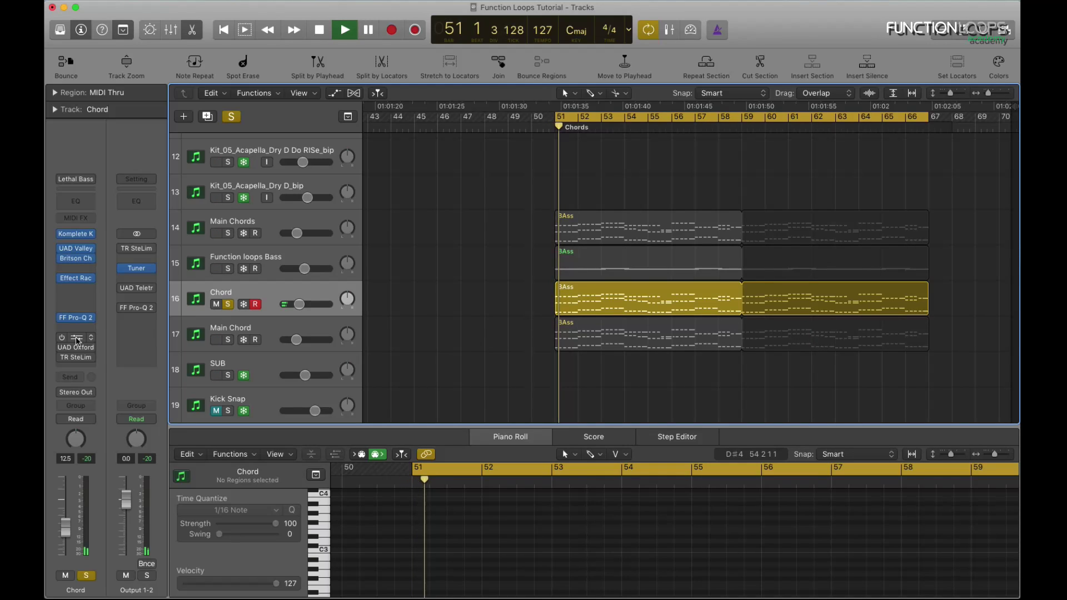
left_click(77, 338)
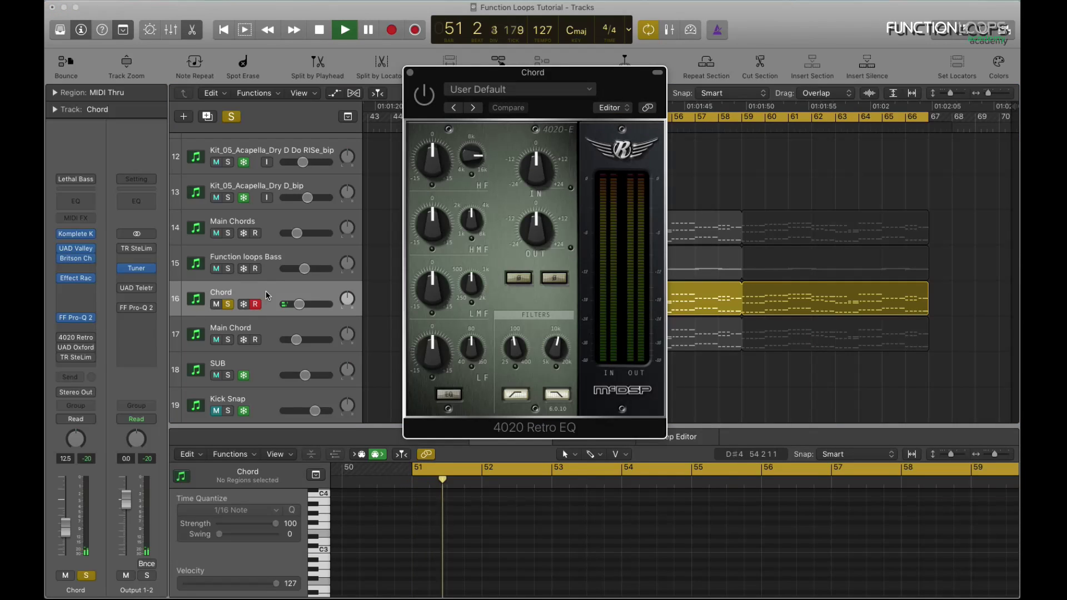
left_click(422, 92)
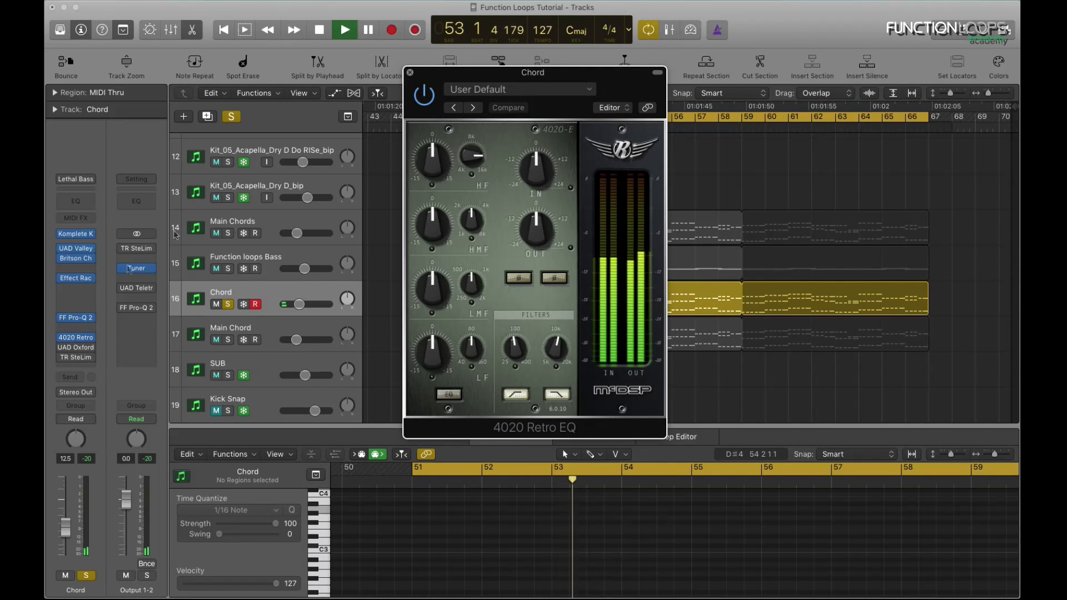
left_click(76, 338)
- Enable the UAD Oxford Inflator and the T-RackS Stealth Limiter on the Chord track while it plays, showing their settings
left_click(87, 350)
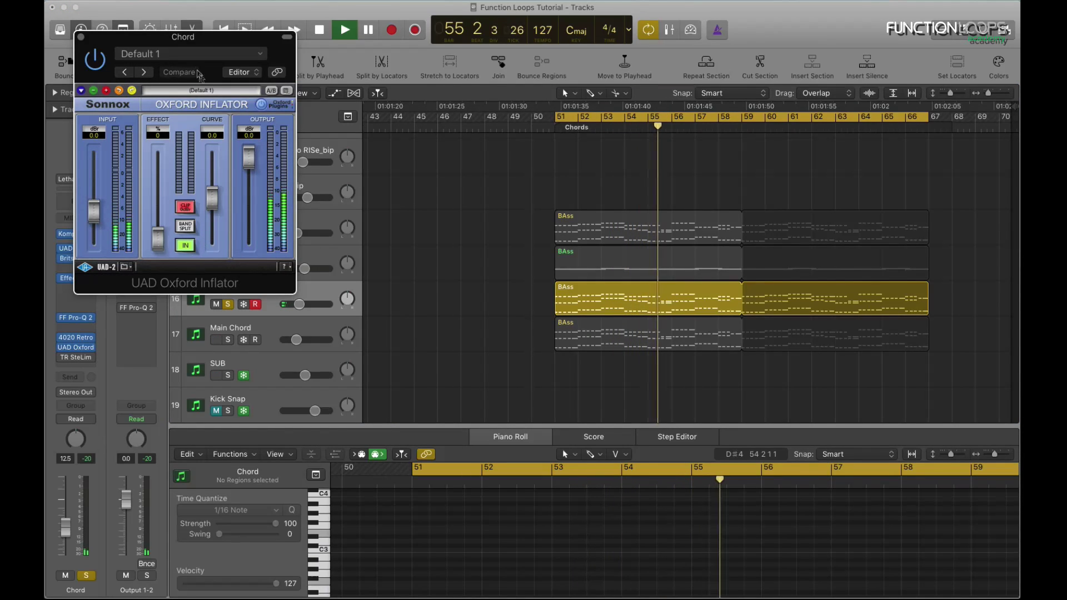
left_click(81, 37)
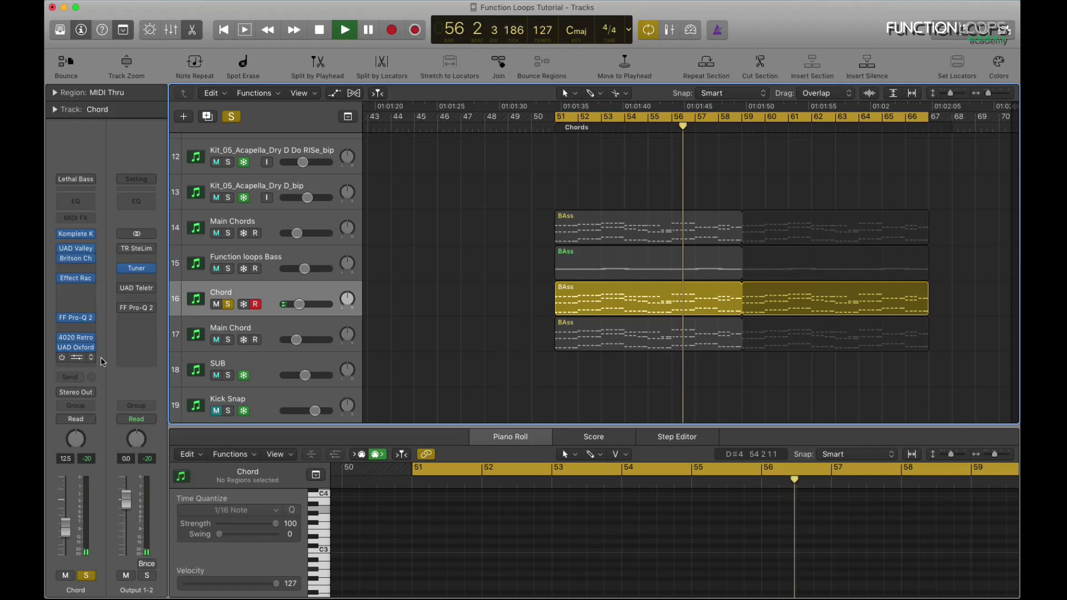
left_click(76, 357)
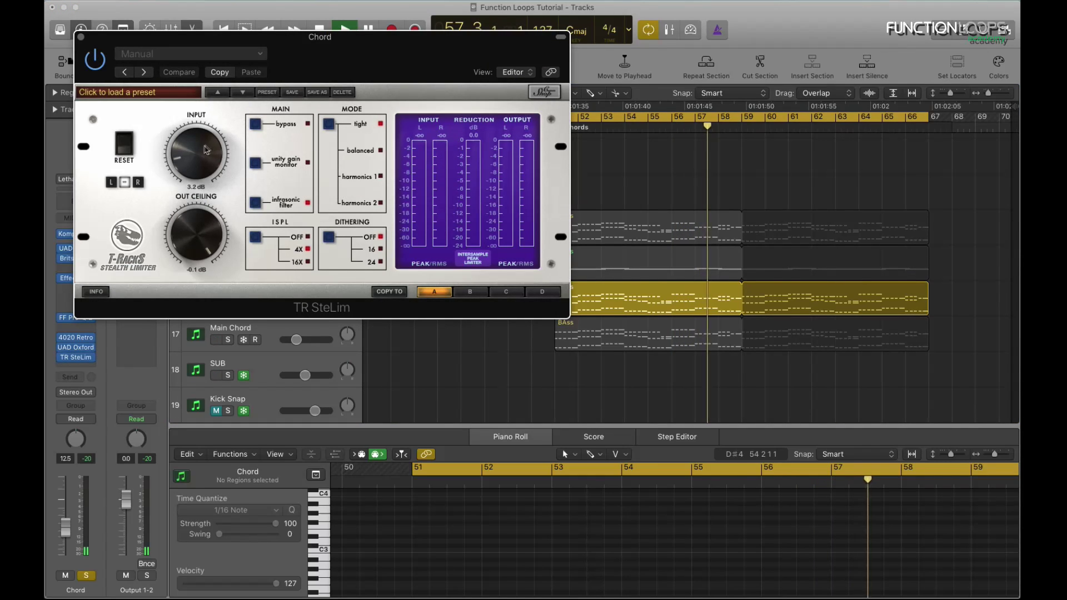
left_click(89, 60)
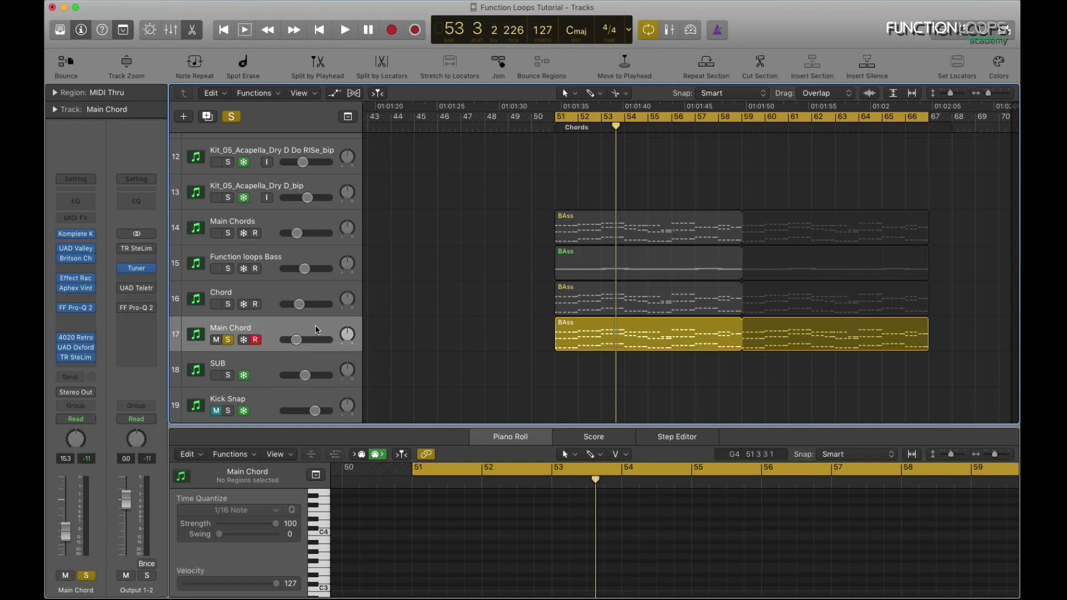
- Show the Main Chord region's notes and the Spire synth patch loaded in its Komplete Kontrol instrument
left_click(576, 334)
scroll(541, 546, "up", 1)
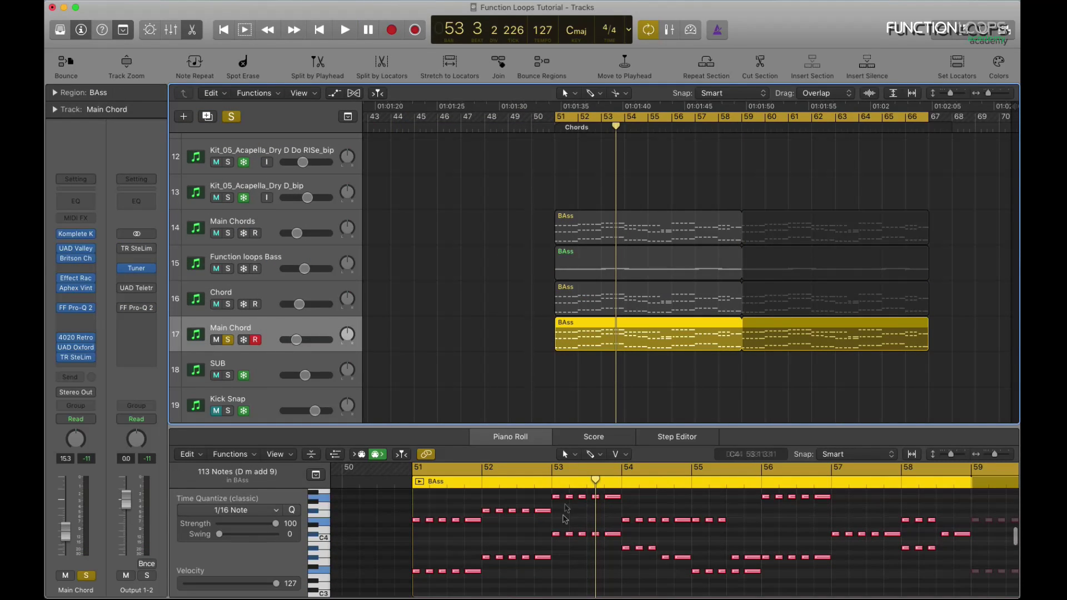
key("v")
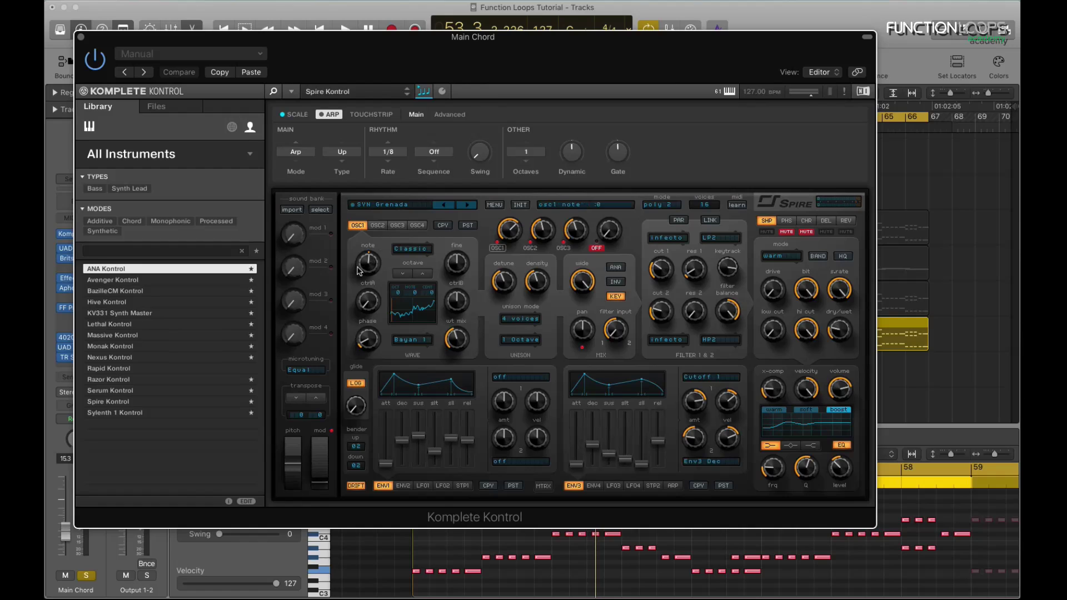
left_click(81, 37)
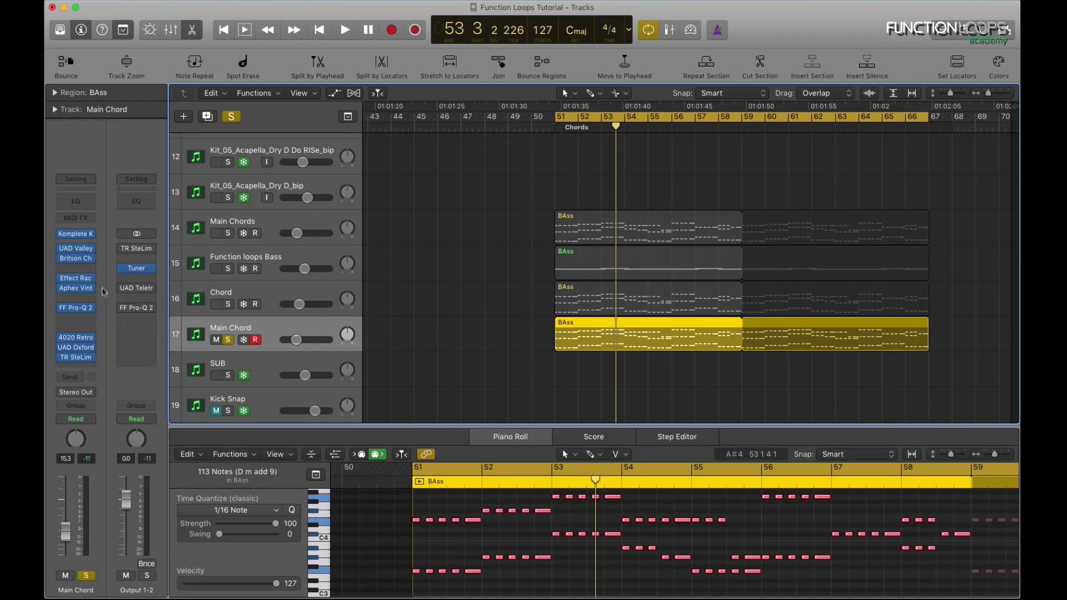
- Play the Main Chord track dry with all insert effects bypassed, and enable its UAD Valley People Dyna-mite
key("space")
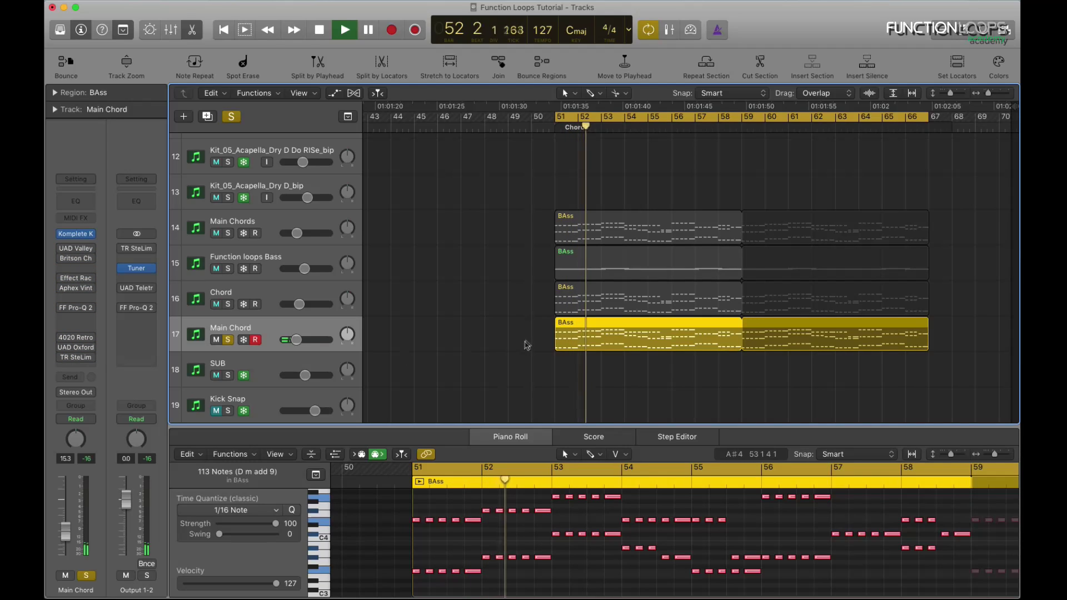
left_click(500, 341)
key("space")
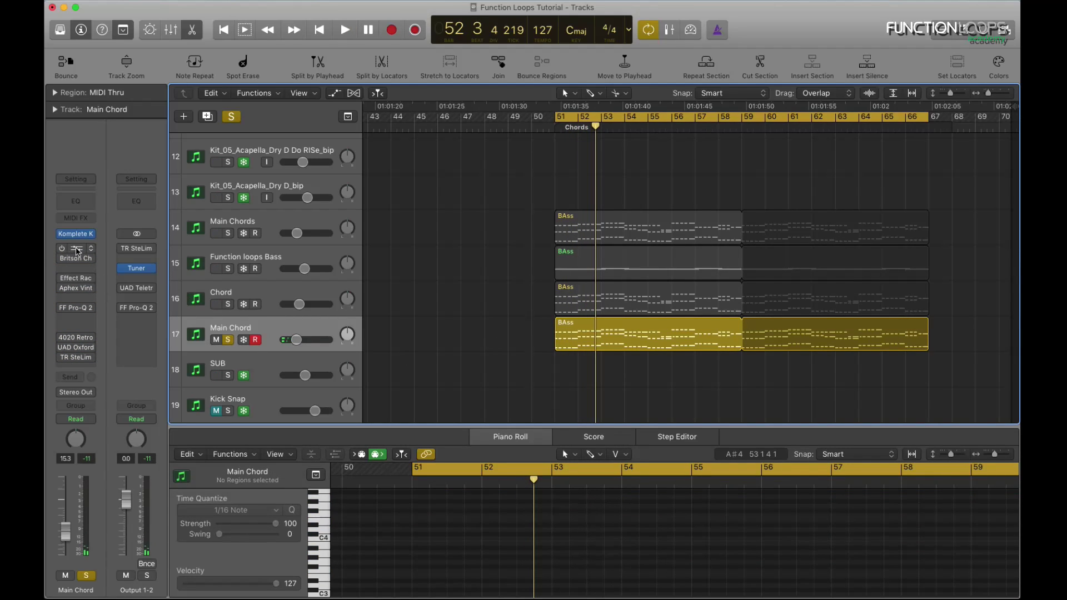
left_click(77, 252)
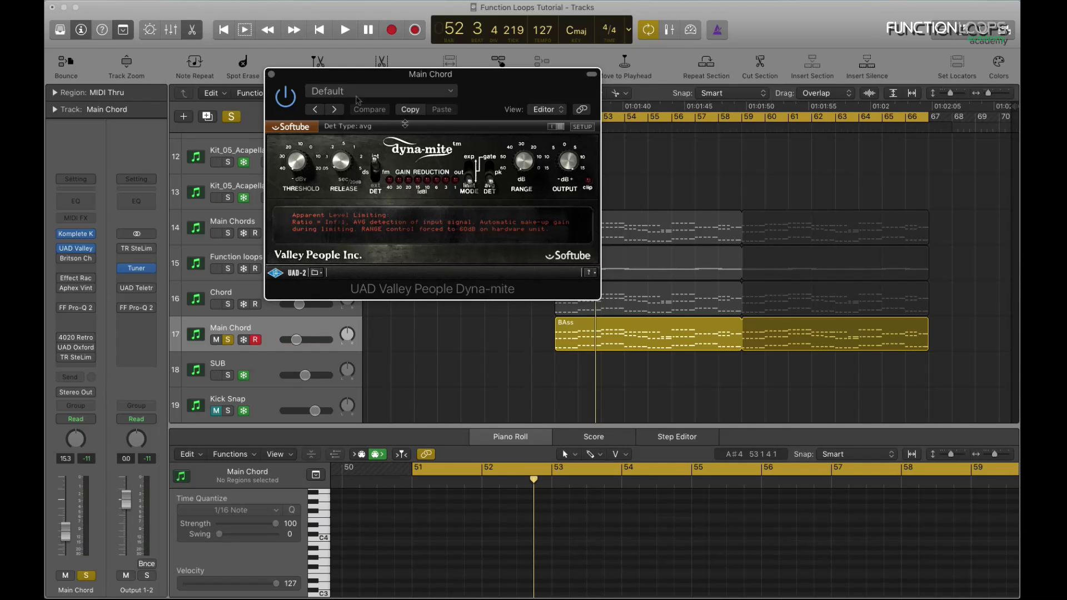
left_click(272, 75)
- Enable Britson Channel and the Soundtoys Effect Rack with its Electro Lead MIAN preset on Main Chord, auditioning them during playback
left_click(65, 261)
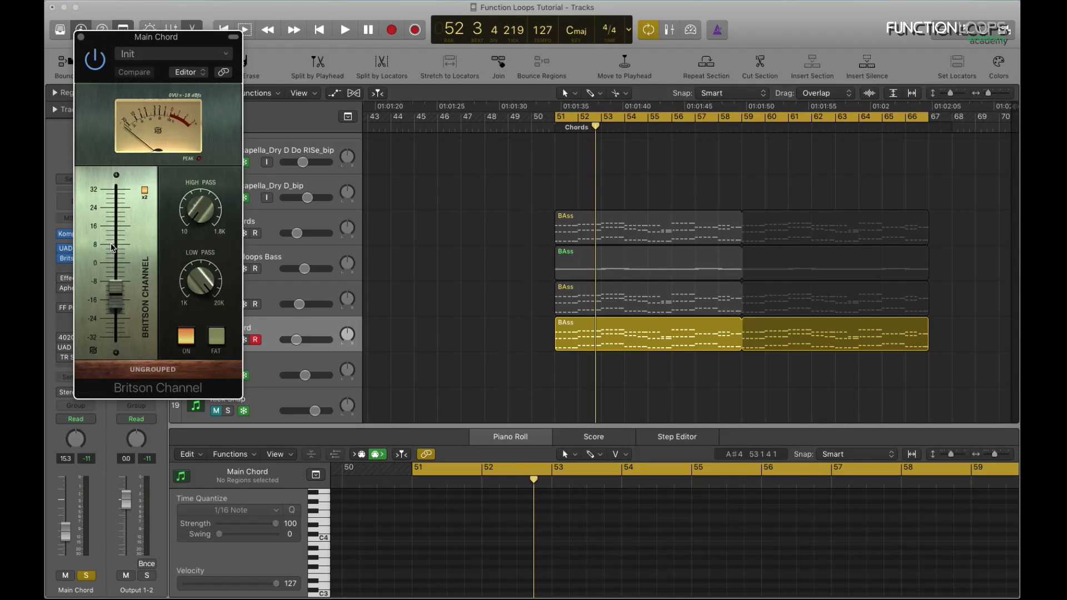
left_click_drag(153, 44, 374, 77)
key("space")
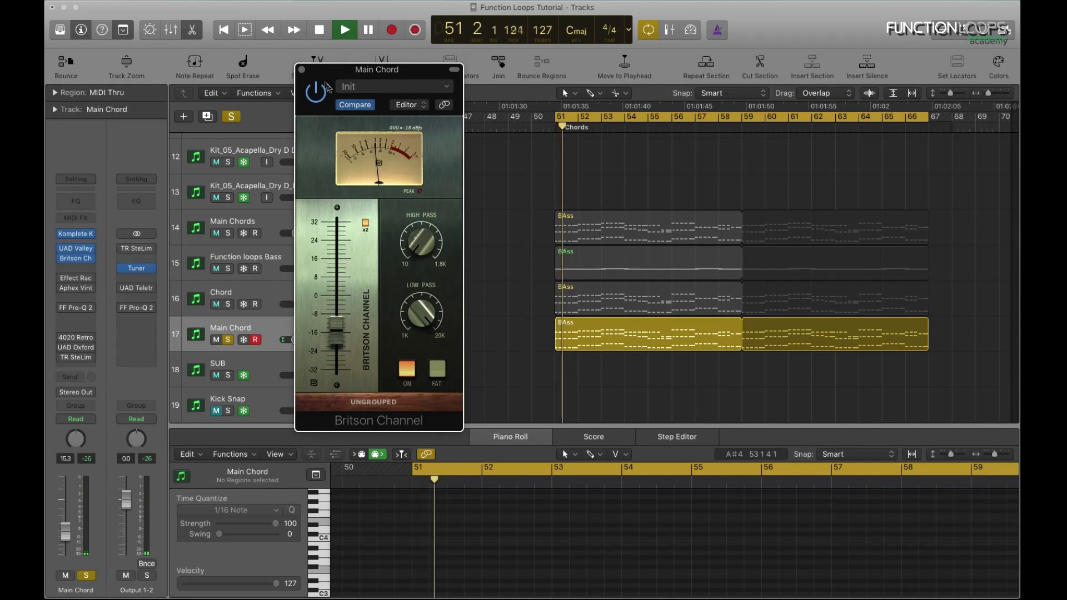
left_click(302, 71)
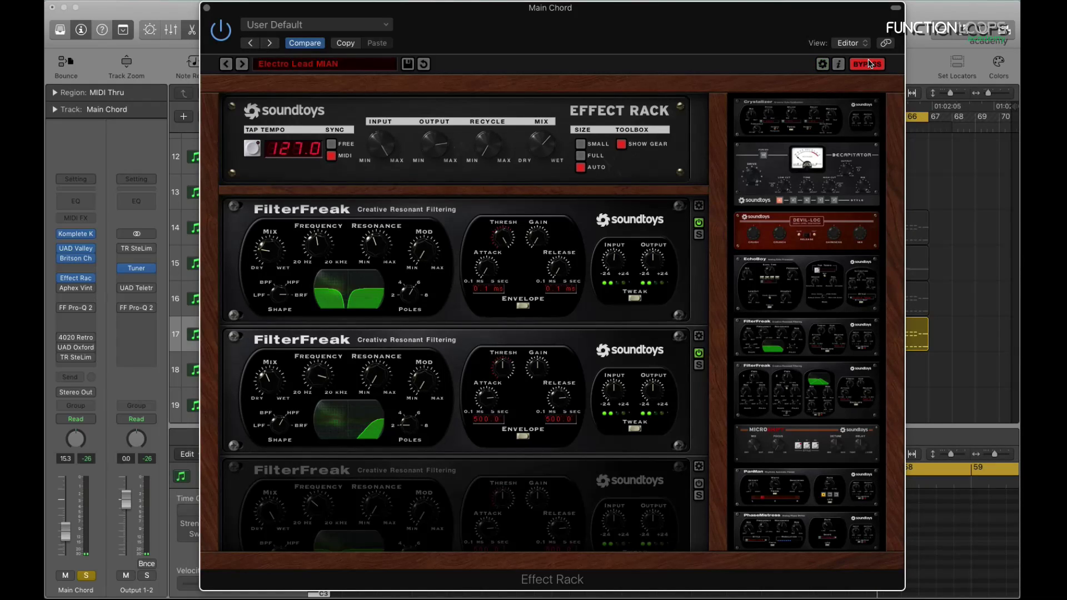
left_click(206, 7)
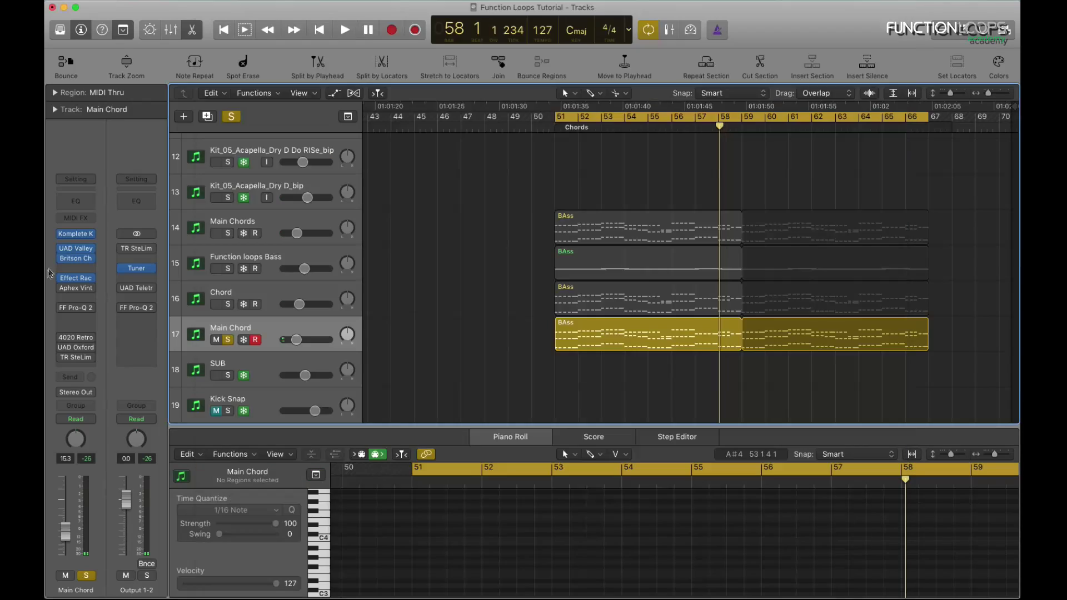
- Compare the Main Chord sound without and with the Aphex Vintage Exciter, leaving the exciter enabled
left_click(77, 289)
left_click(344, 31)
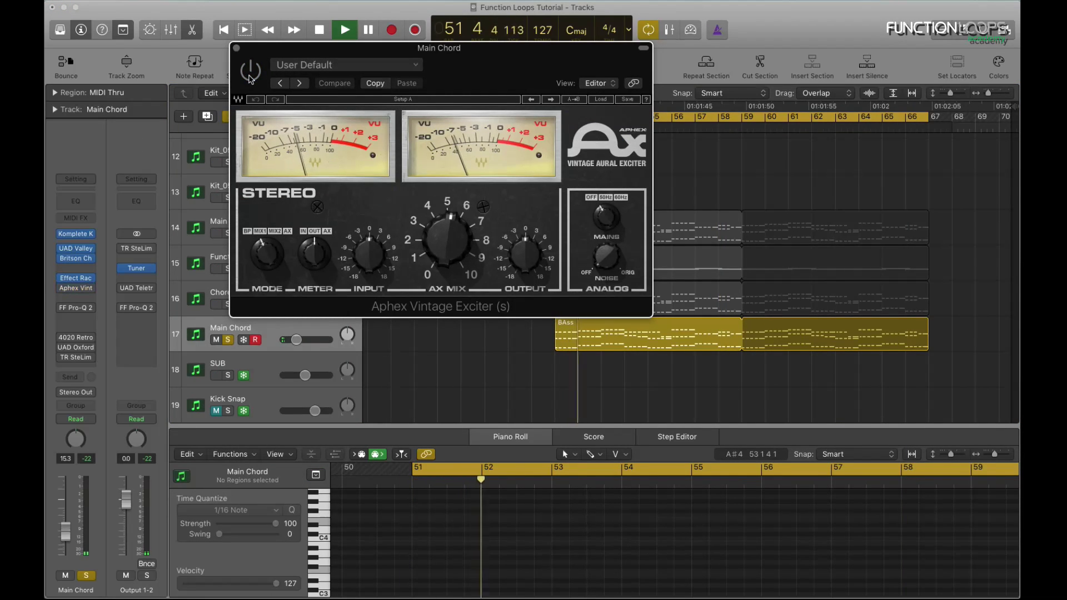
key("space")
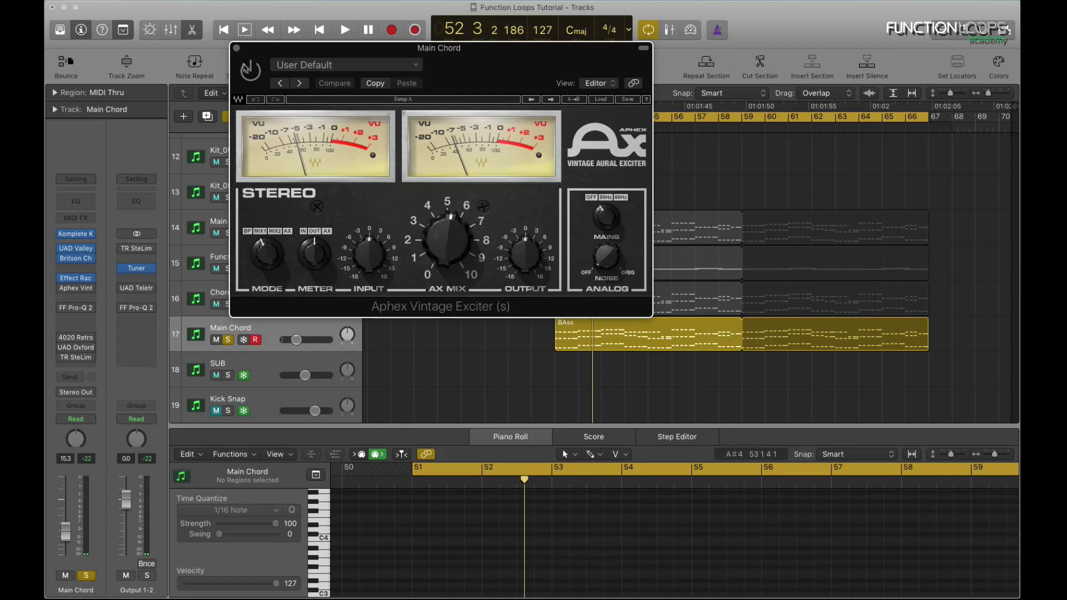
key("space")
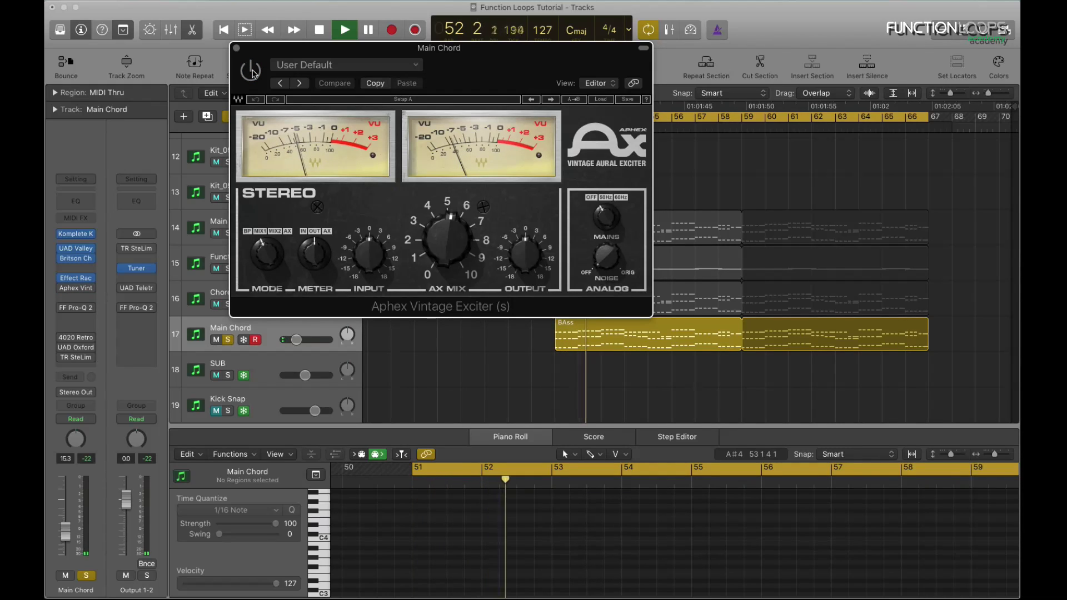
key("space")
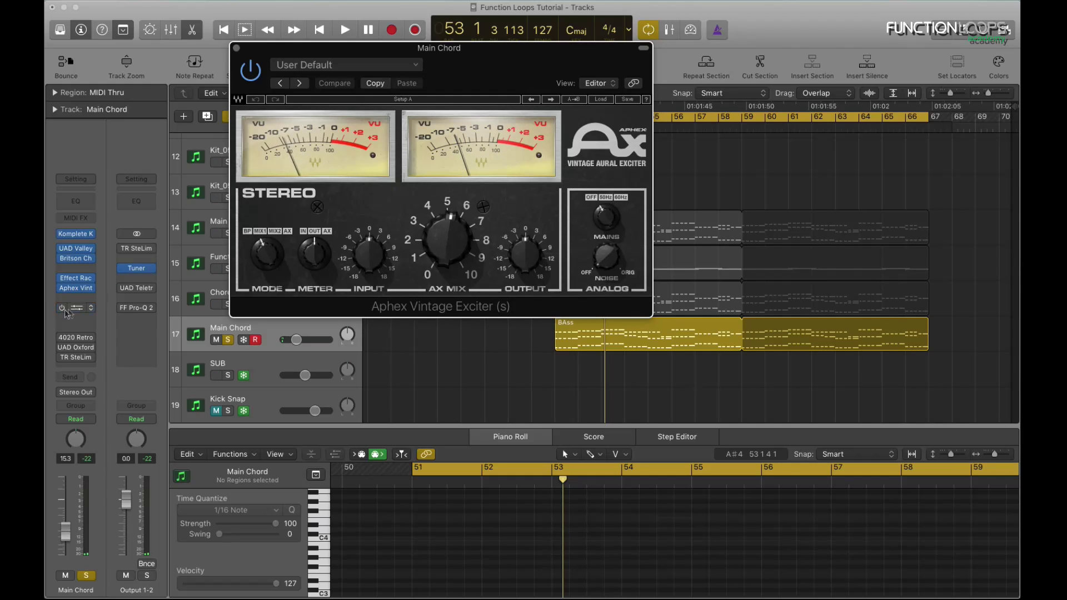
- Try different AX Mix amounts on the Aphex Vintage Exciter during playback, compare with the stored setting, and close the plug-in
left_click_drag(462, 48, 541, 66)
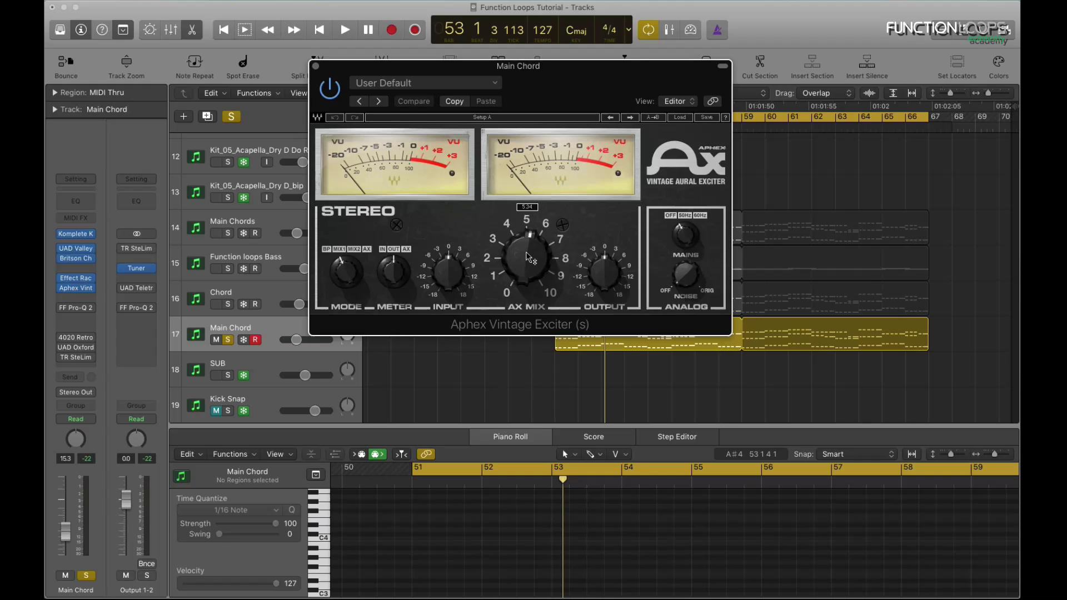
key("space")
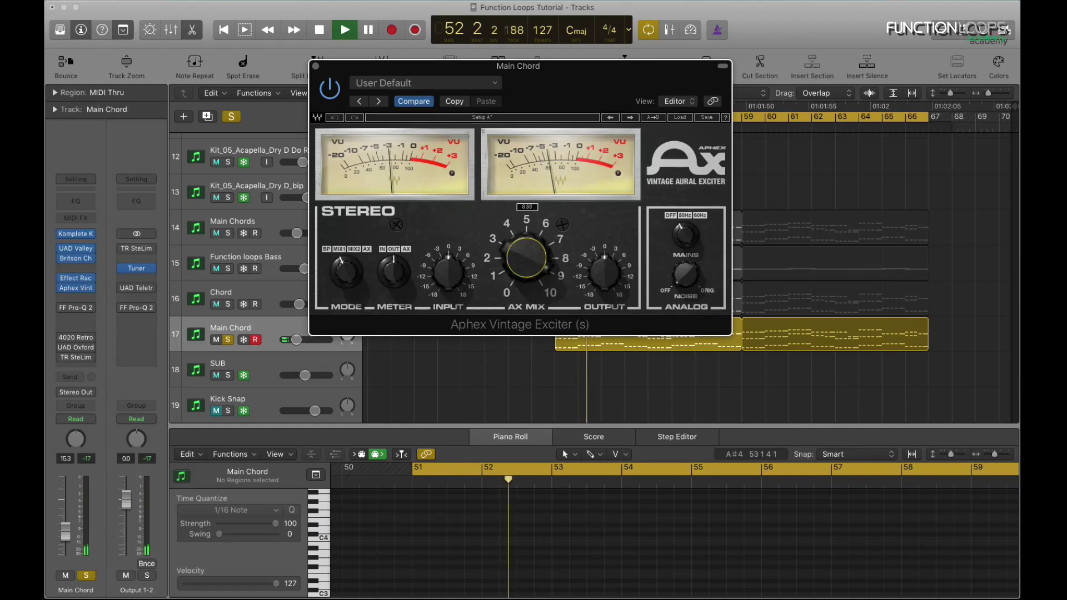
left_click(423, 103)
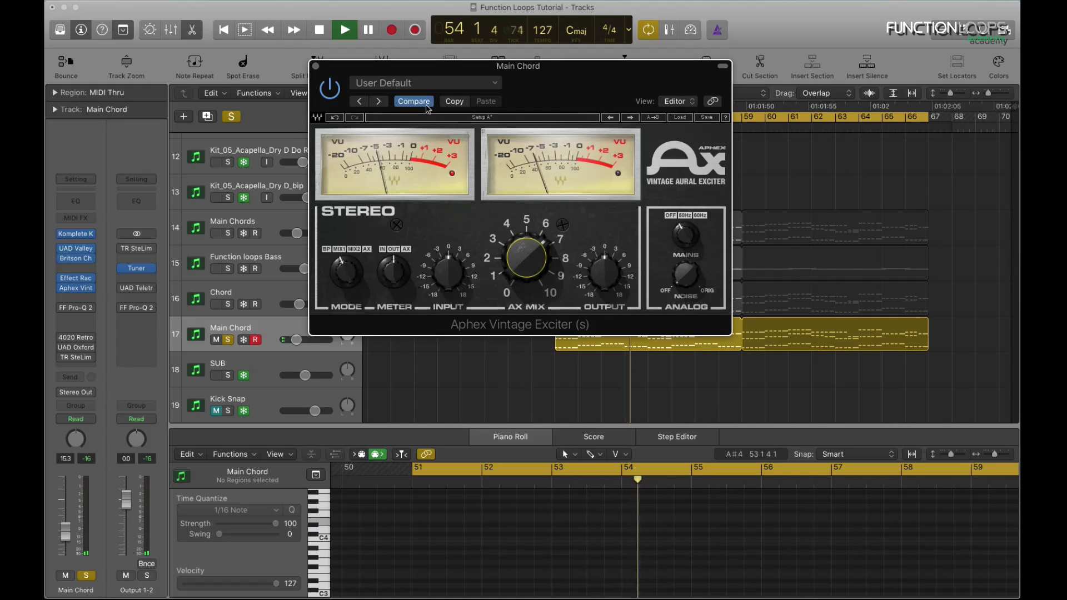
key("space")
left_click(316, 66)
- Enable the FF Pro-Q 2 on Main Chord and audition its low-cut, high-cut and 890 Hz notch bands during playback
left_click(77, 310)
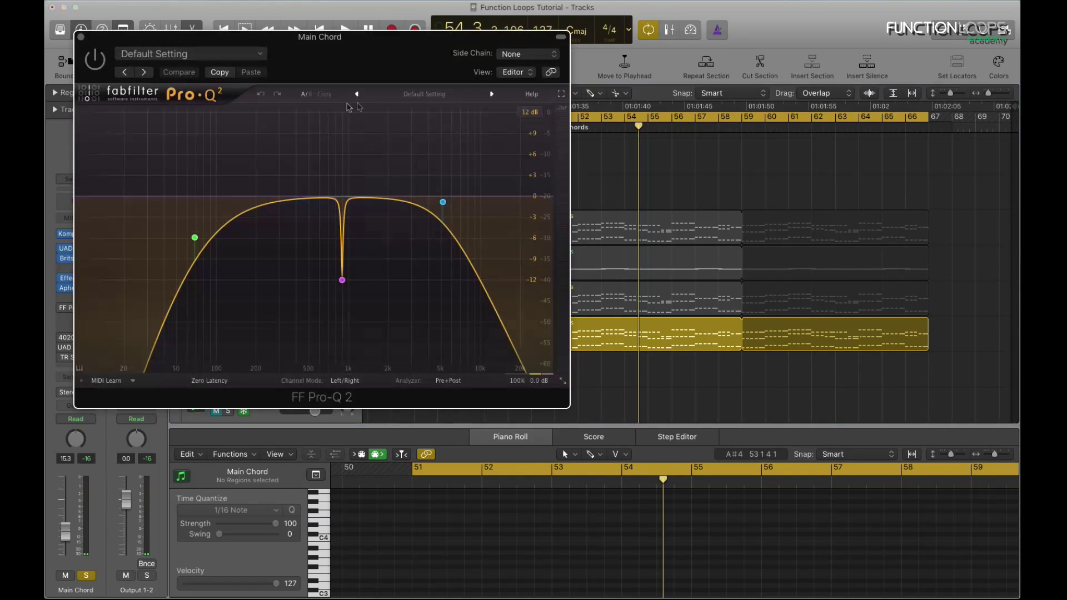
left_click_drag(299, 52, 363, 61)
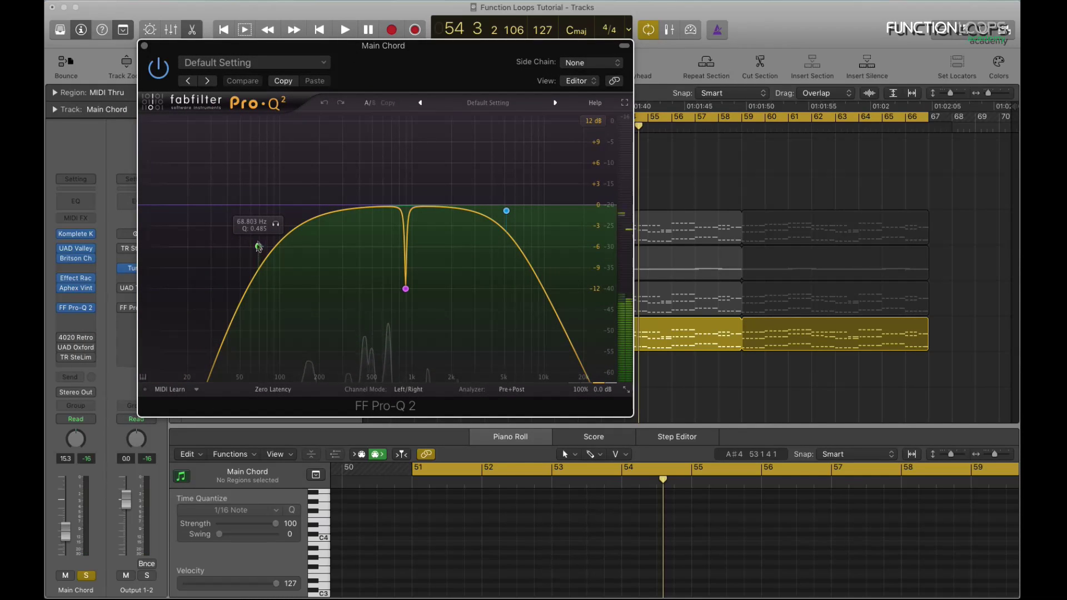
key("space")
left_click(277, 224)
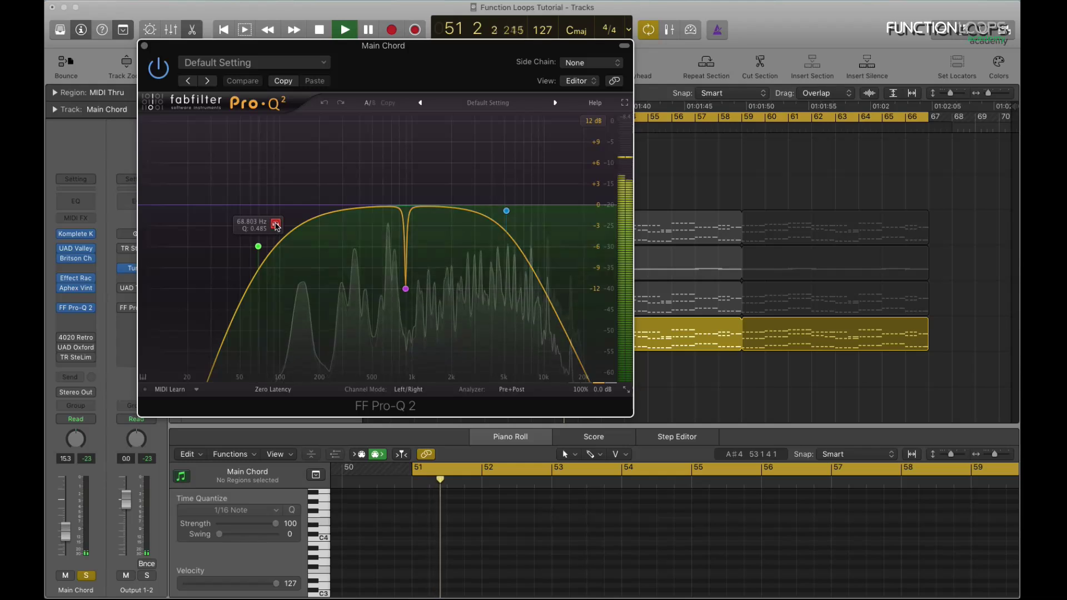
left_click(525, 189)
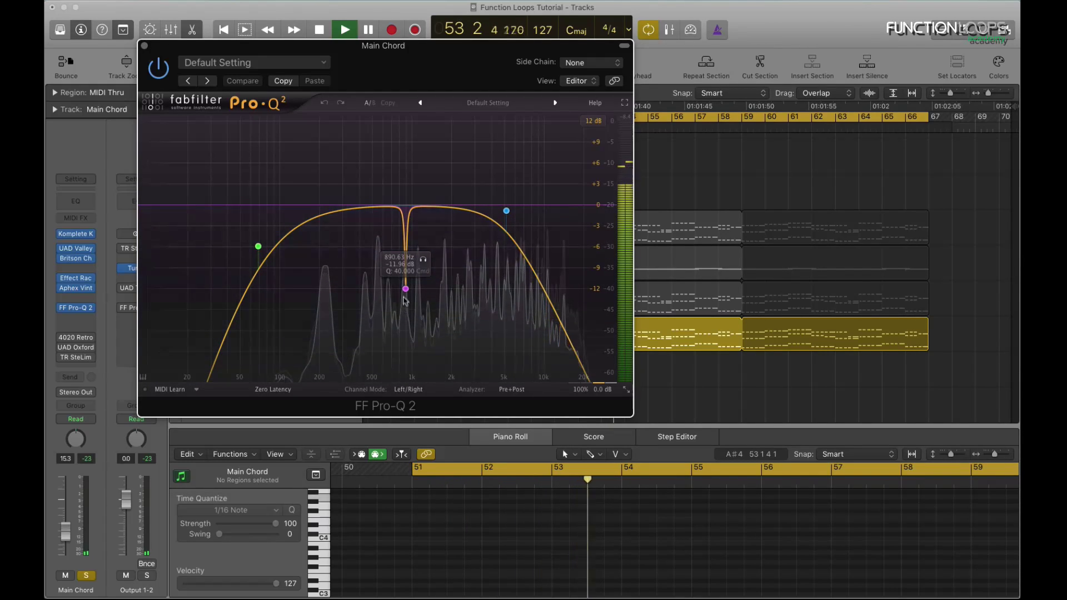
left_click(424, 260)
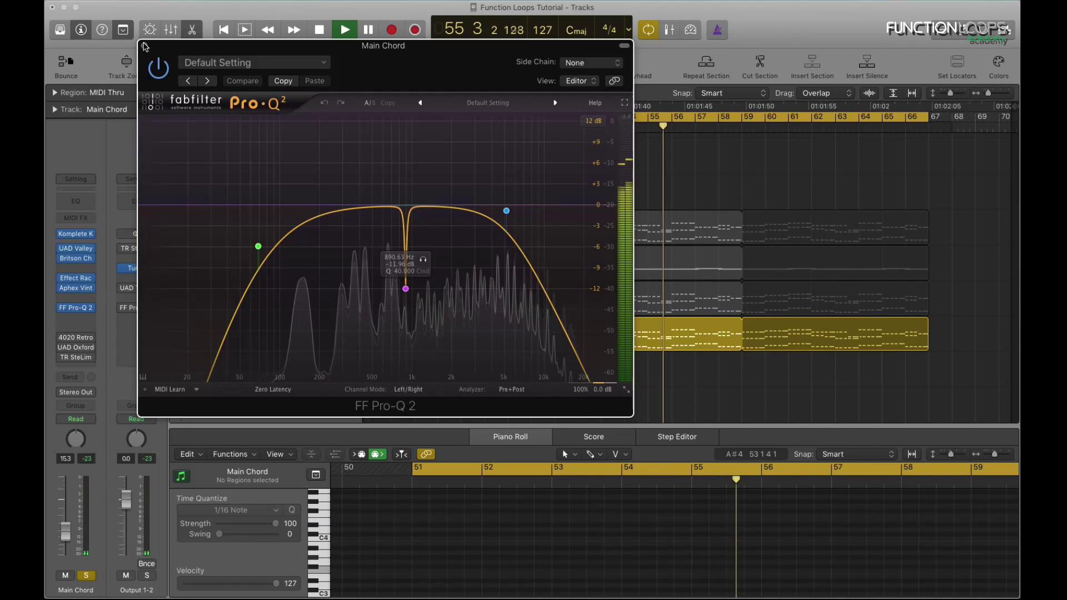
- Compare the Main Chord sound without and with the FF Pro-Q 2, leaving it enabled, and close the plug-in
left_click(158, 68)
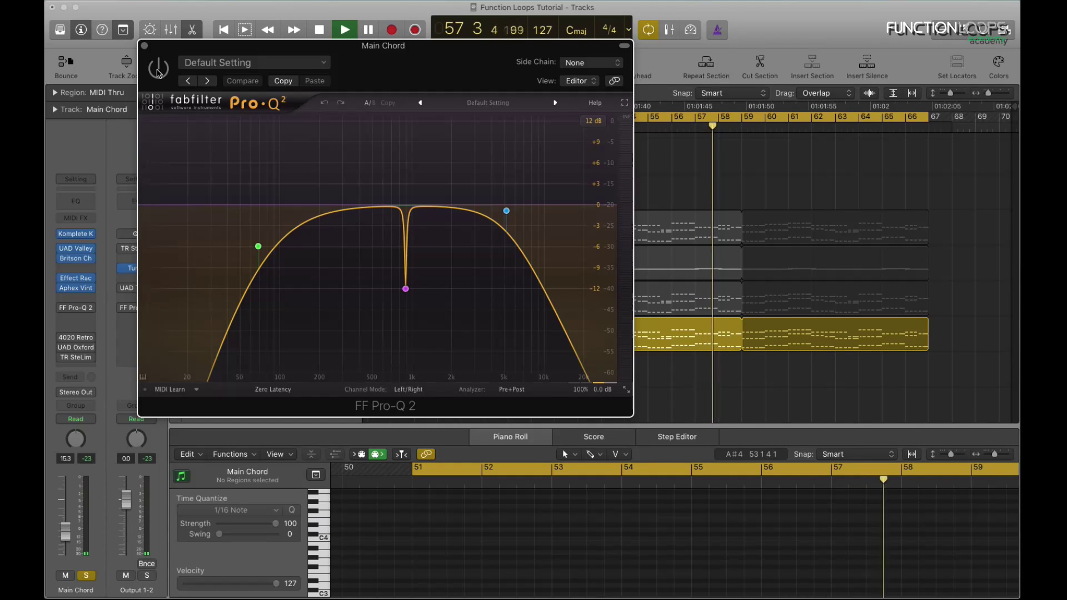
left_click(158, 68)
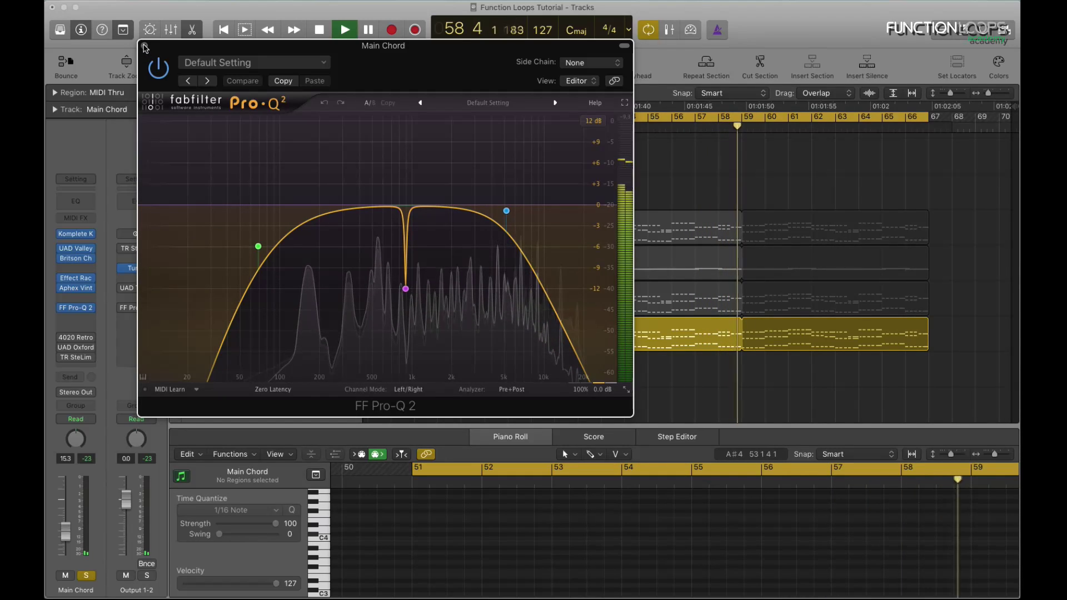
left_click(144, 47)
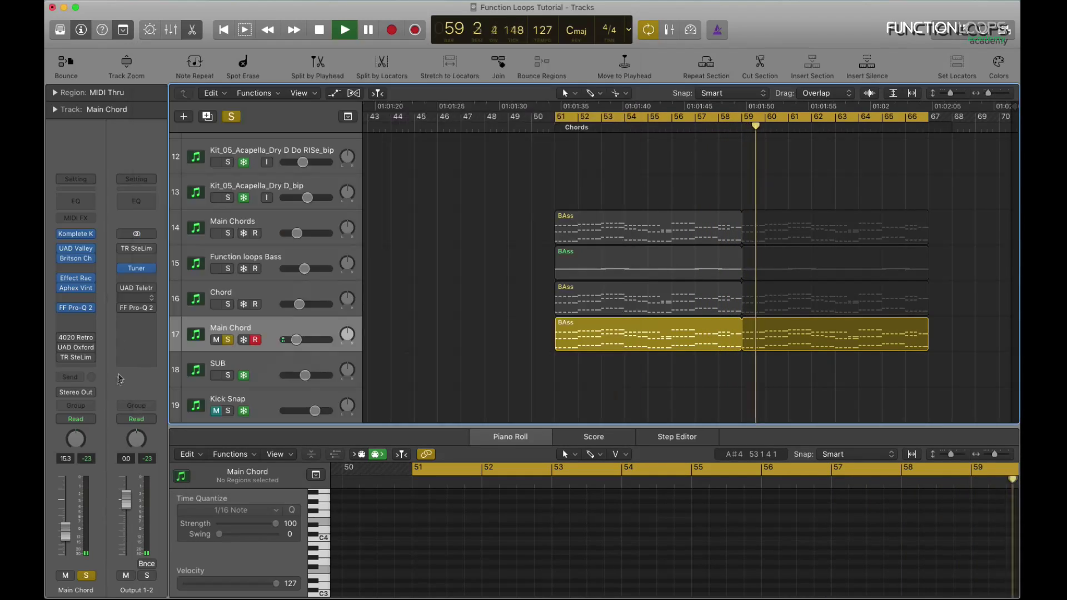
- Enable the remaining Main Chord inserts, 4020 Retro EQ, UAD Oxford Inflator and TR SteLim, auditioning them during playback
left_click(84, 342)
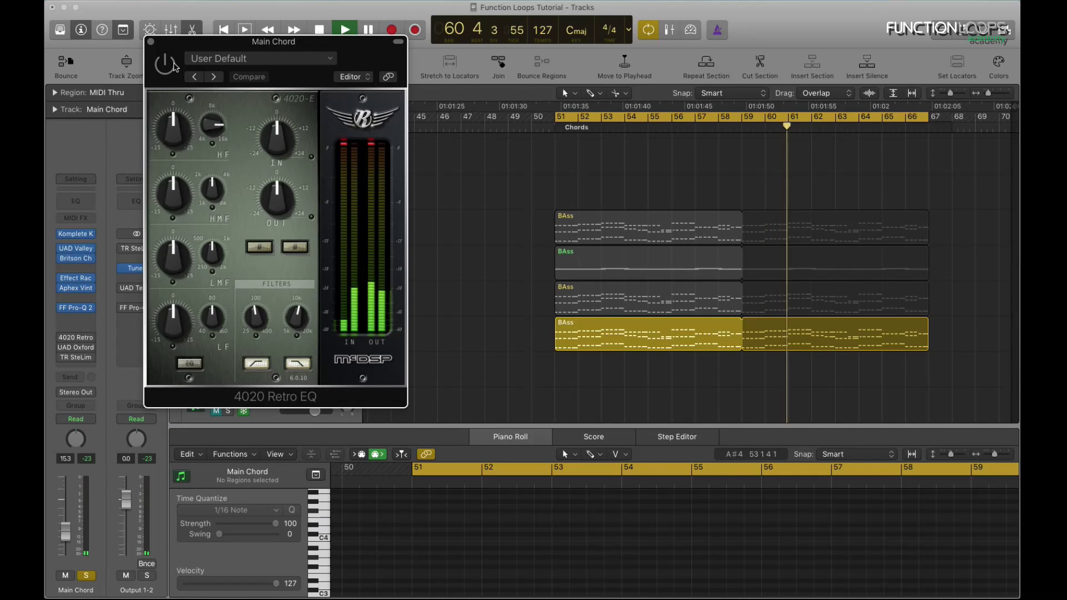
left_click(172, 66)
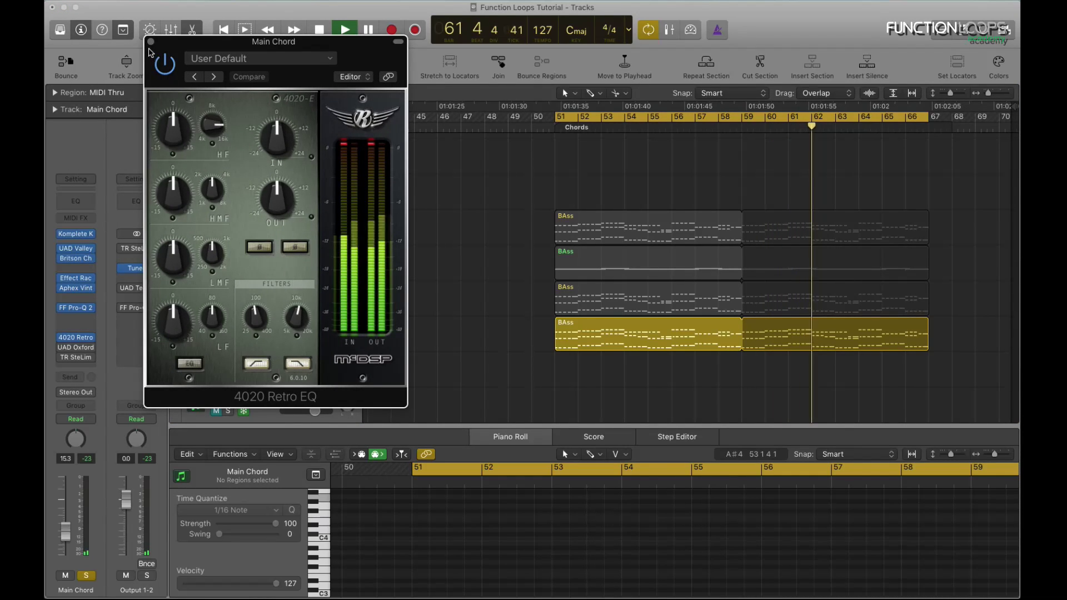
left_click(80, 349)
left_click(78, 348)
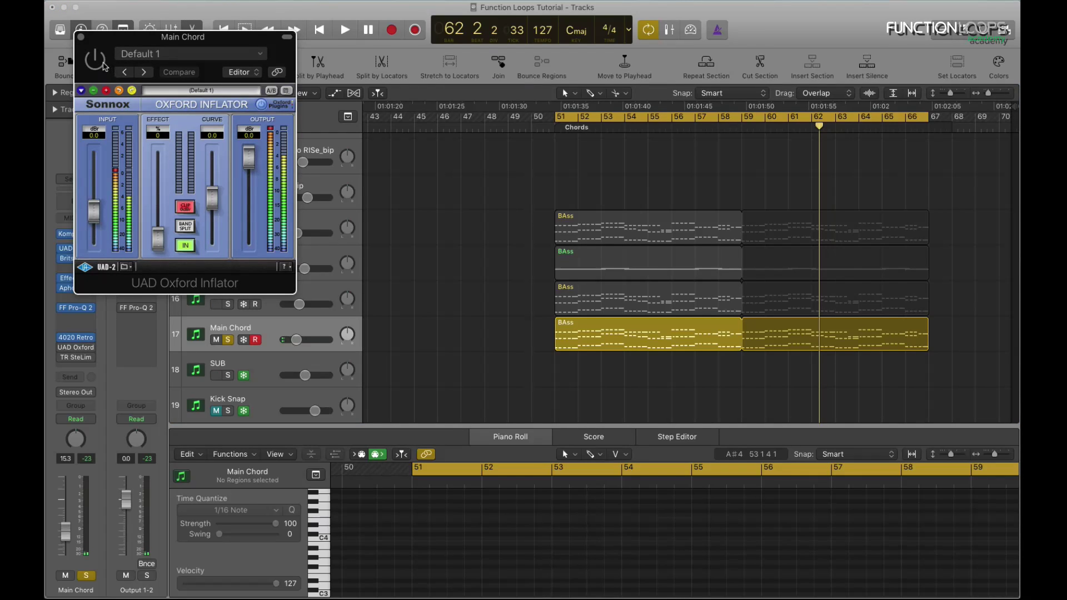
key("space")
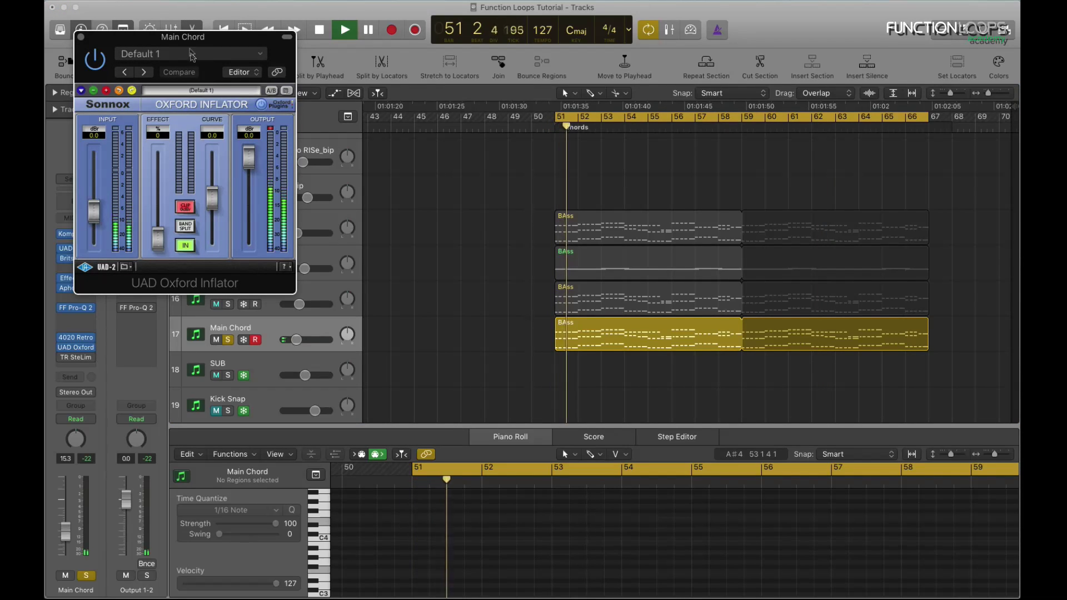
left_click_drag(200, 41, 303, 58)
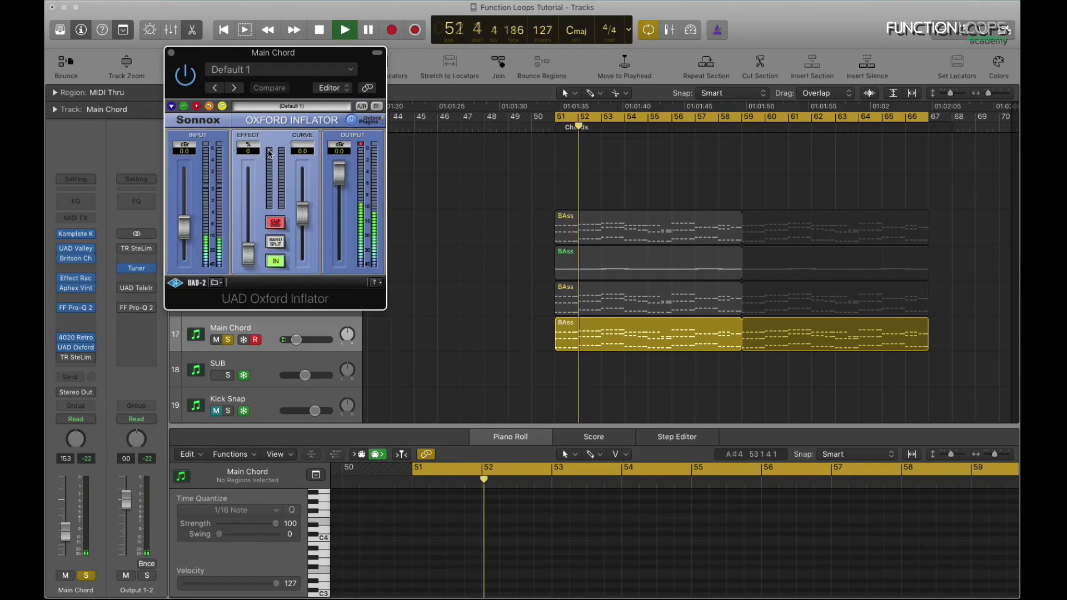
left_click(172, 52)
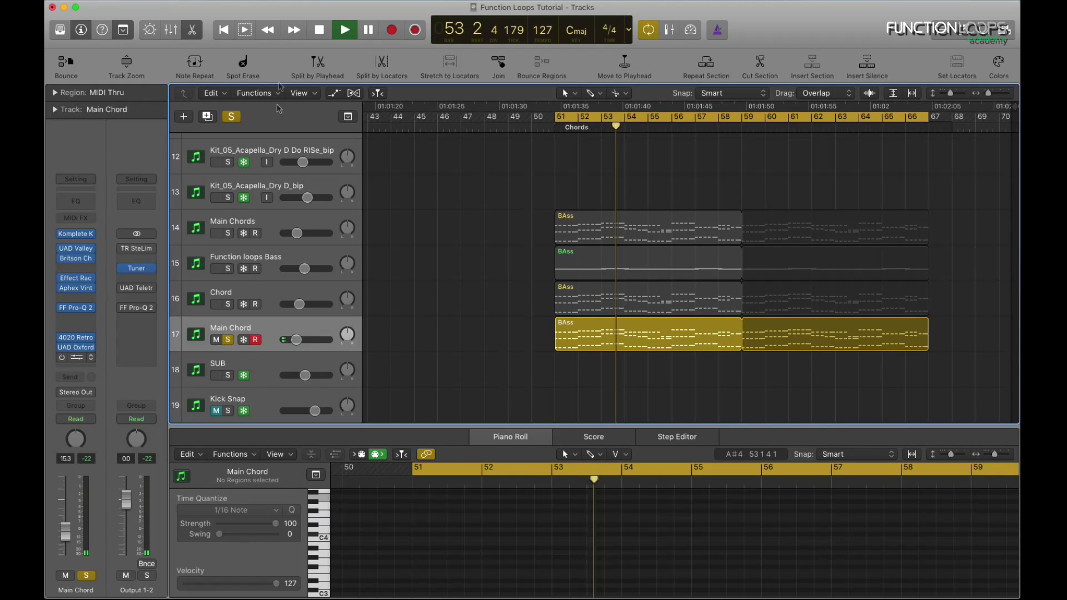
left_click(76, 357)
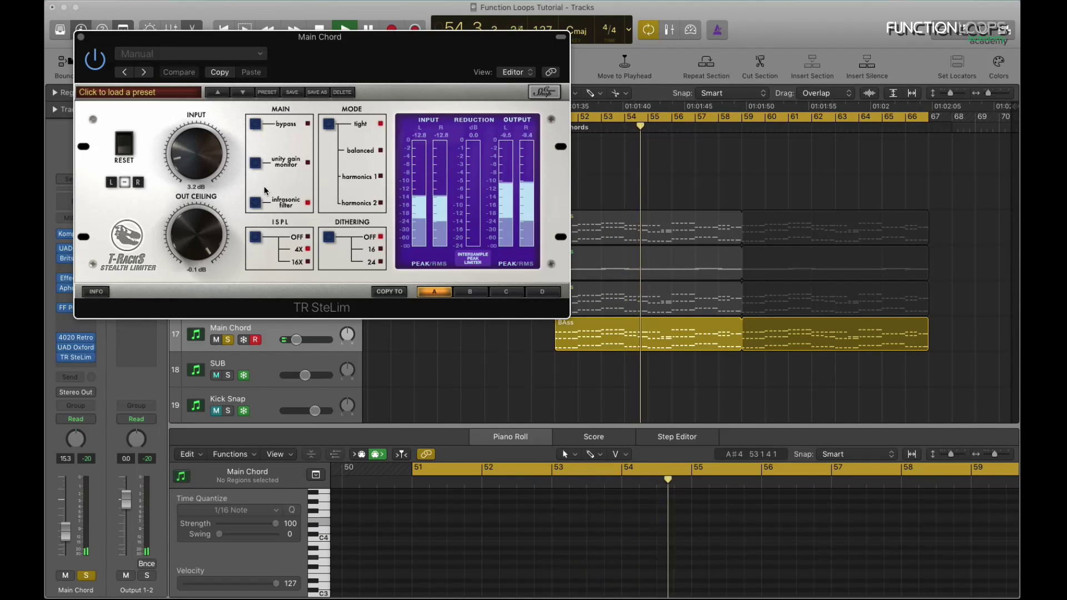
left_click(81, 37)
- Play the Kit_05_Acapella_Dry D vocal with the chord section, unsolo Function loops Bass, and leave Main Chords soloed
scroll(501, 222, "up", 3)
left_click(508, 167)
key("space")
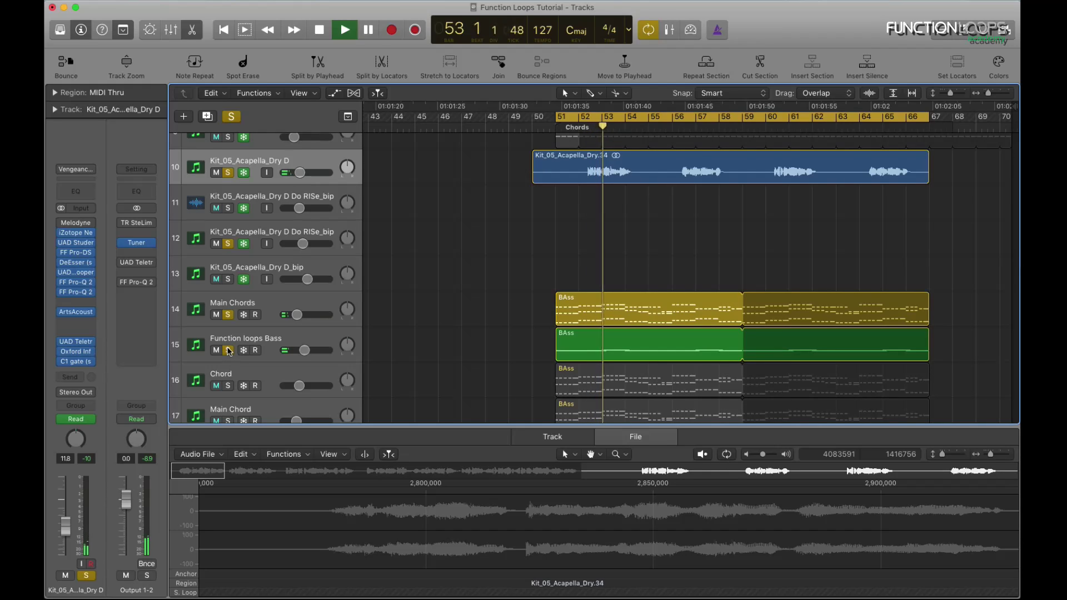
left_click(229, 351)
left_click(228, 315)
left_click(229, 316)
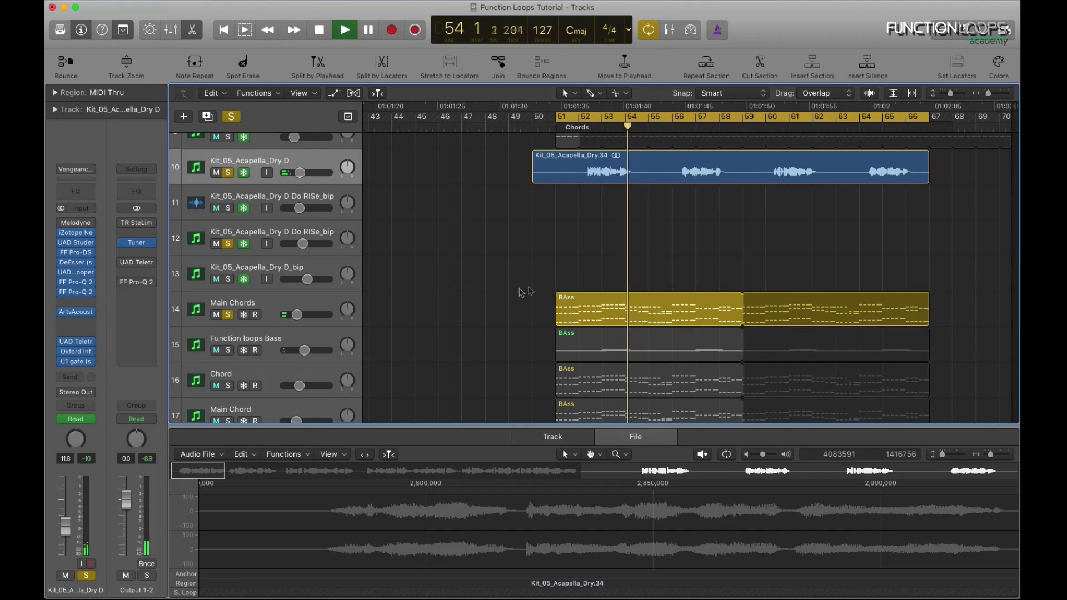